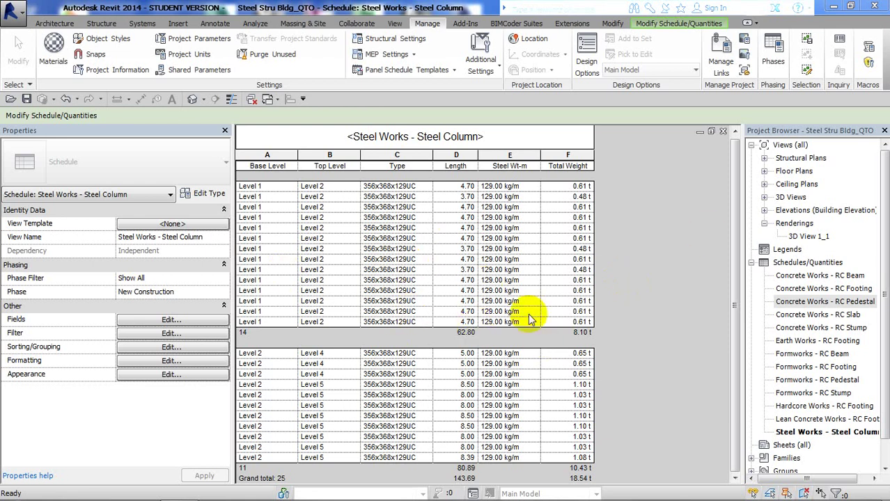
Step: Switch to the default 3D view, set an isometric ViewCube angle, and zoom around the steel model
left_click(642, 217)
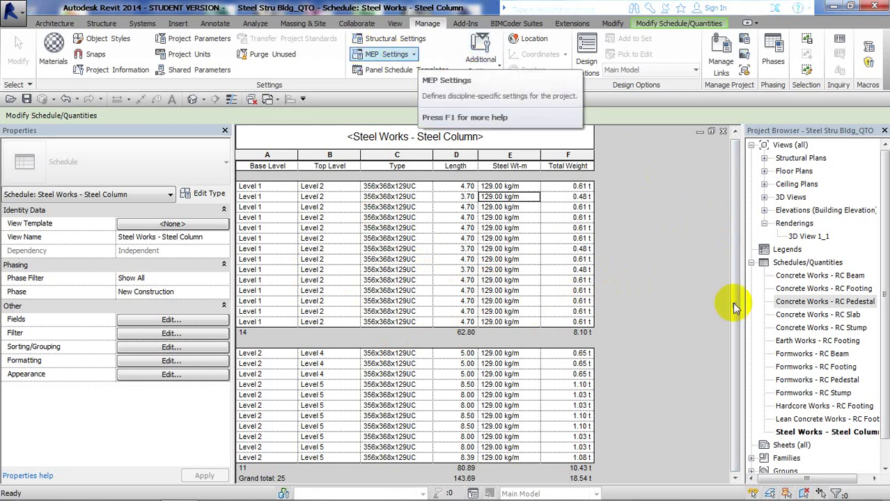
left_click(194, 101)
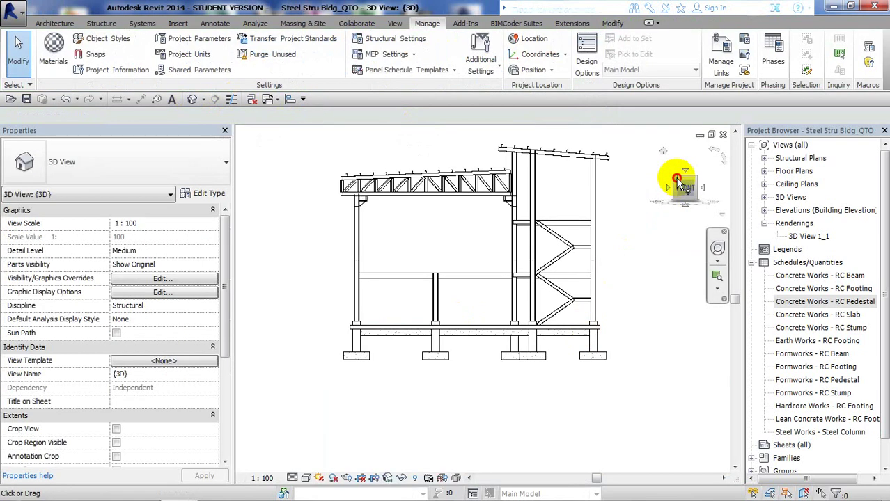
left_click(677, 182)
scroll(685, 241, "up", 2)
scroll(630, 258, "up", 4)
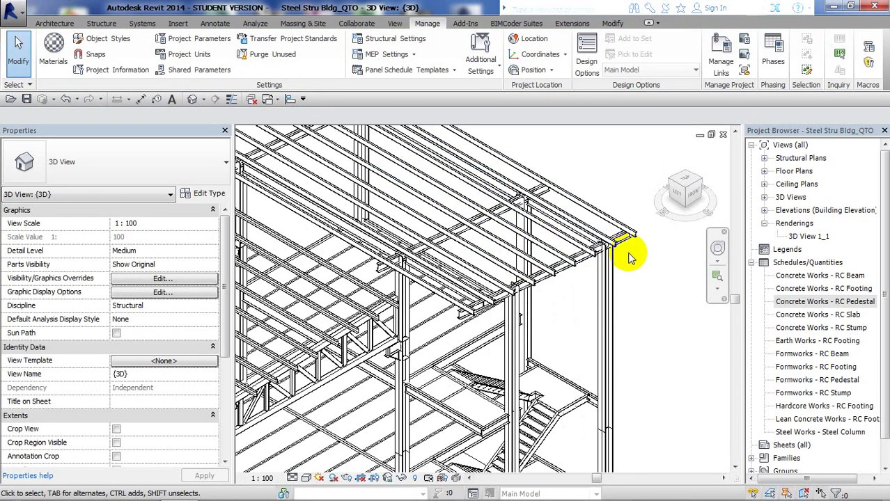
scroll(629, 258, "down", 3)
scroll(399, 386, "down", 2)
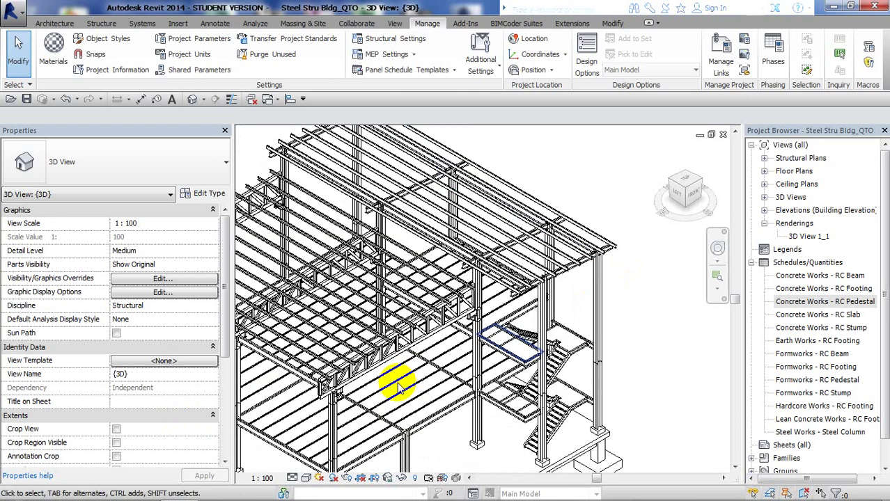
scroll(550, 230, "up", 2)
scroll(536, 223, "up", 2)
scroll(503, 265, "up", 1)
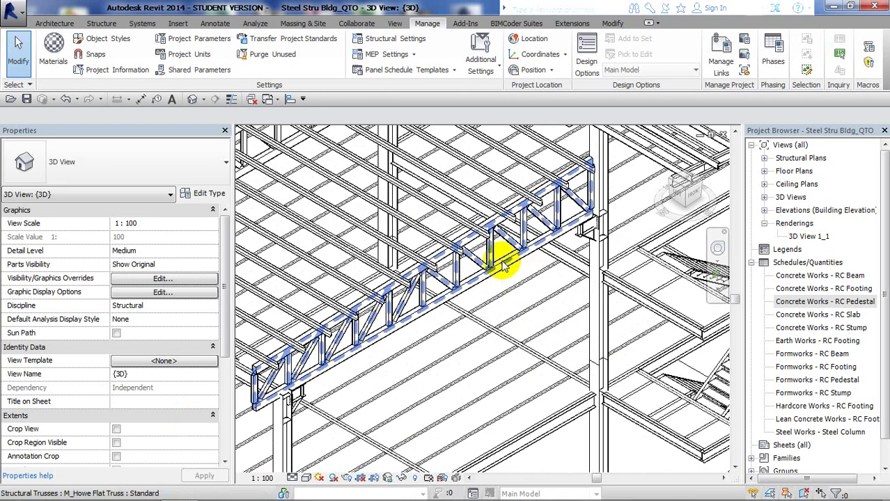
scroll(550, 328, "down", 4)
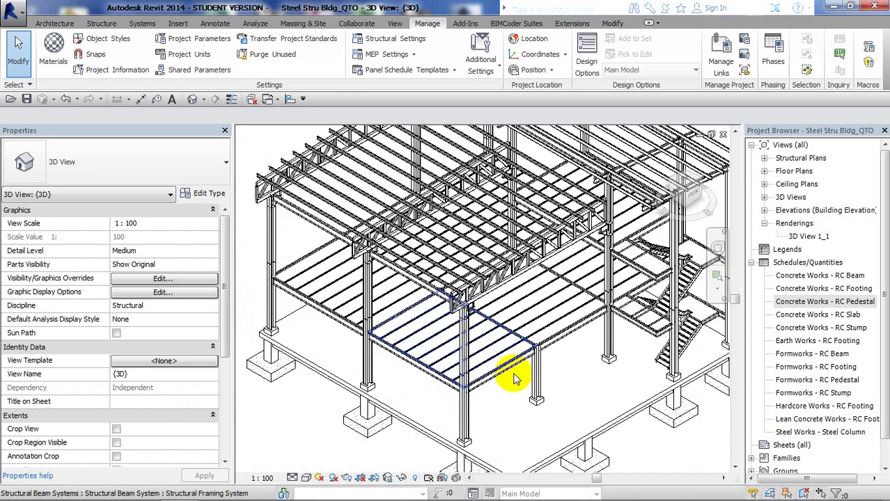
left_click(512, 361)
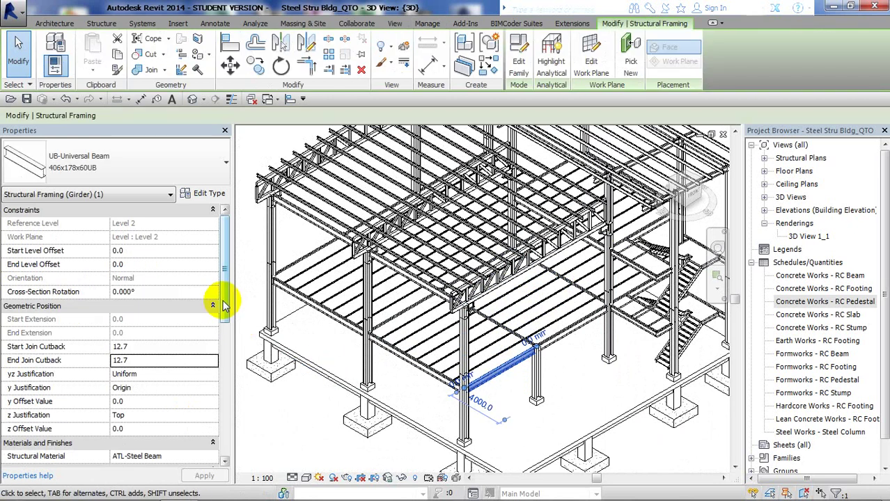
left_click_drag(225, 304, 221, 346)
scroll(223, 348, "up", 1)
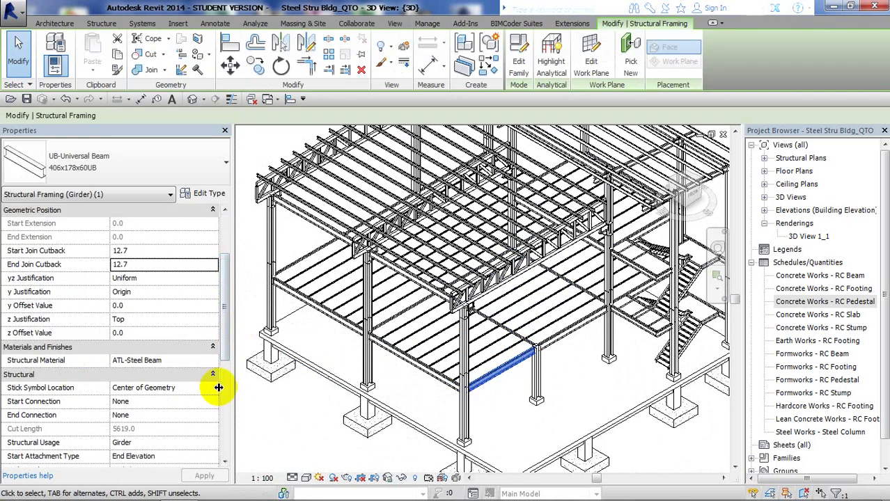
left_click_drag(225, 348, 227, 378)
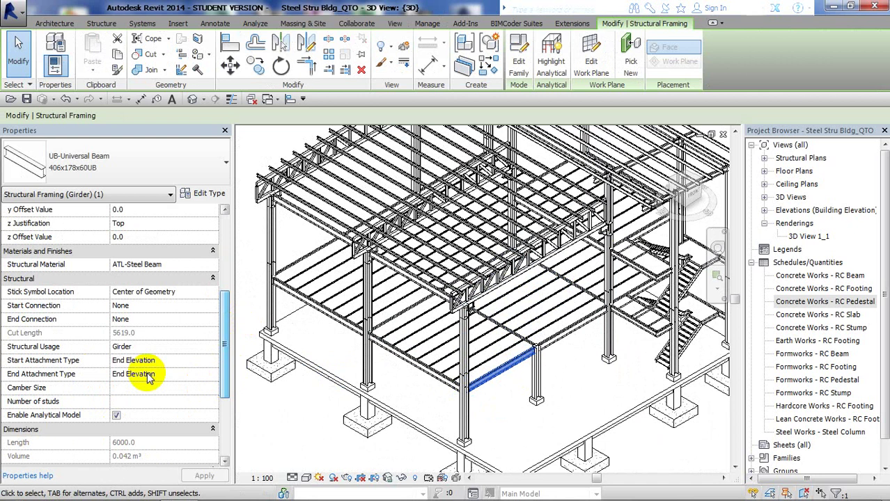
left_click(498, 367)
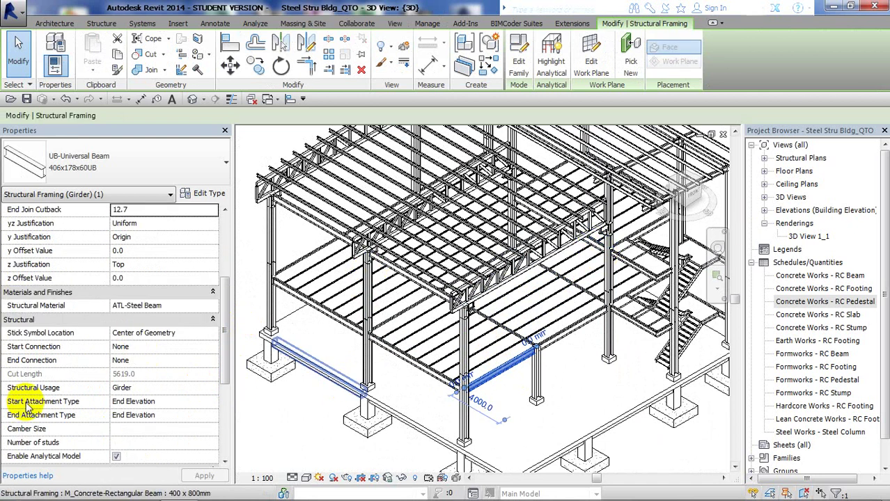
left_click(242, 258)
scroll(506, 333, "down", 2)
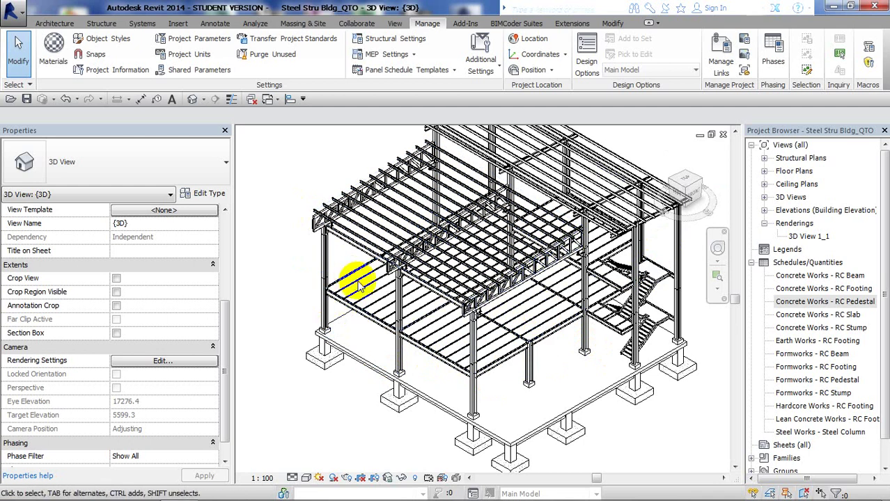
Step: Start a new schedule from View > Schedules > Schedule/Quantities
scroll(363, 276, "up", 2)
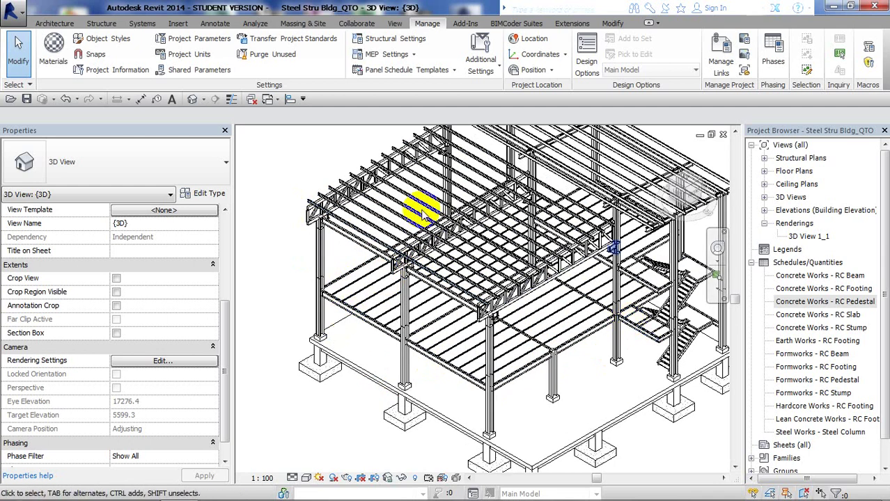
scroll(430, 209, "down", 3)
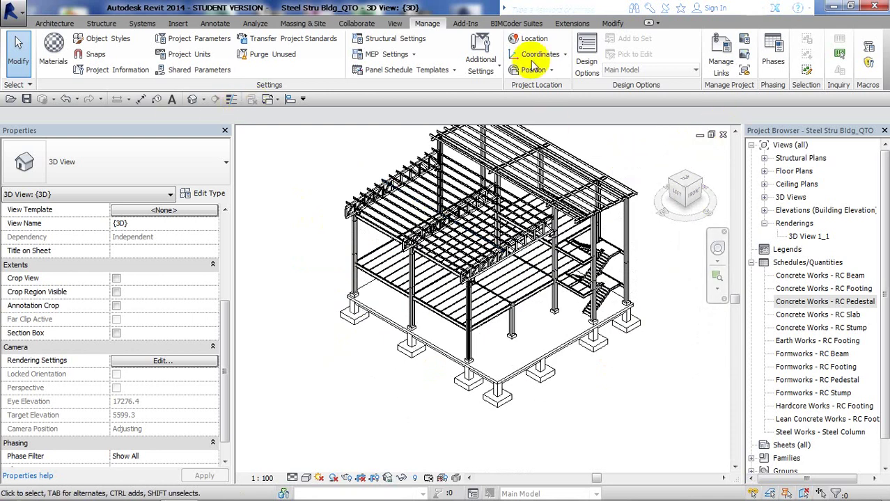
left_click(395, 24)
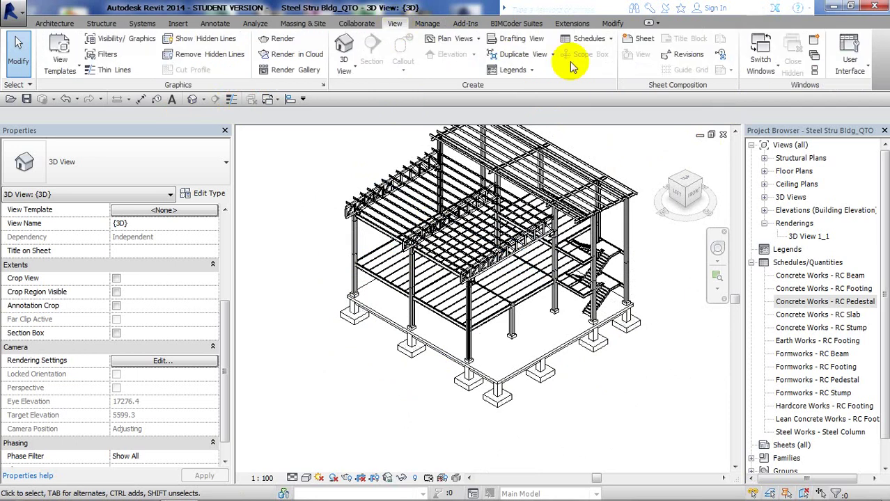
left_click(587, 40)
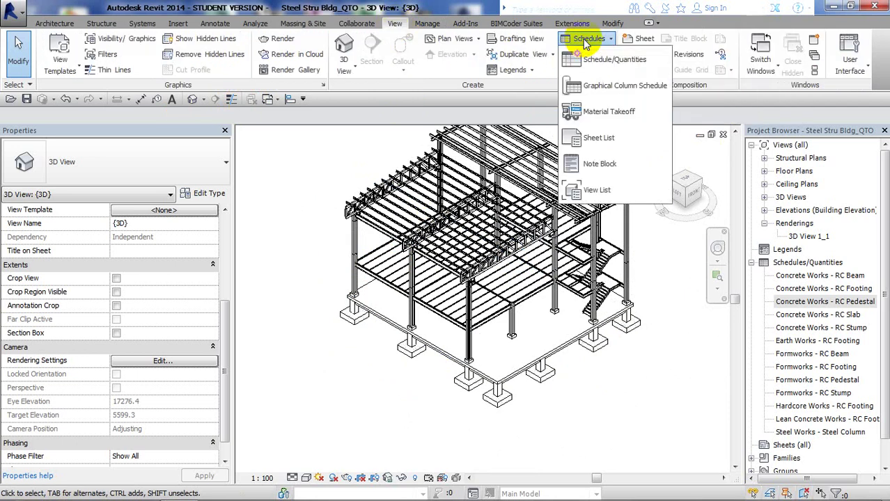
left_click(596, 61)
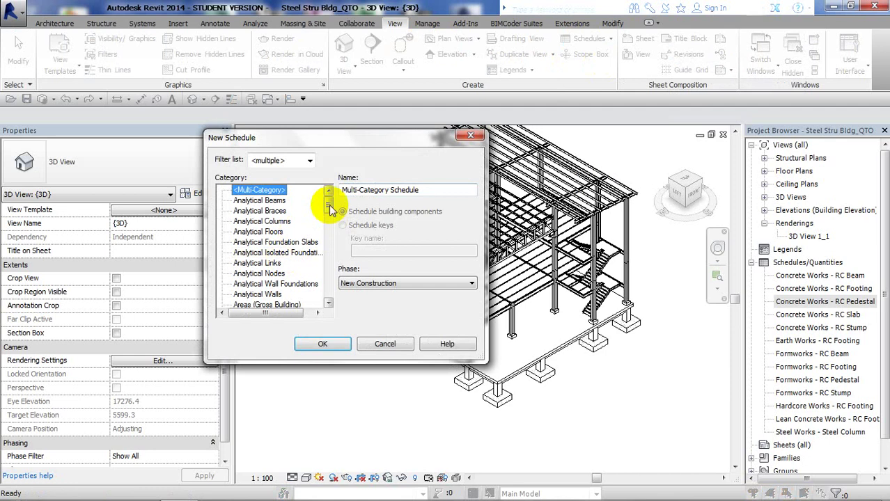
Step: Choose the Structural Framing category and name the schedule 'Steel Works - Steel Framing'
left_click_drag(328, 226, 328, 295)
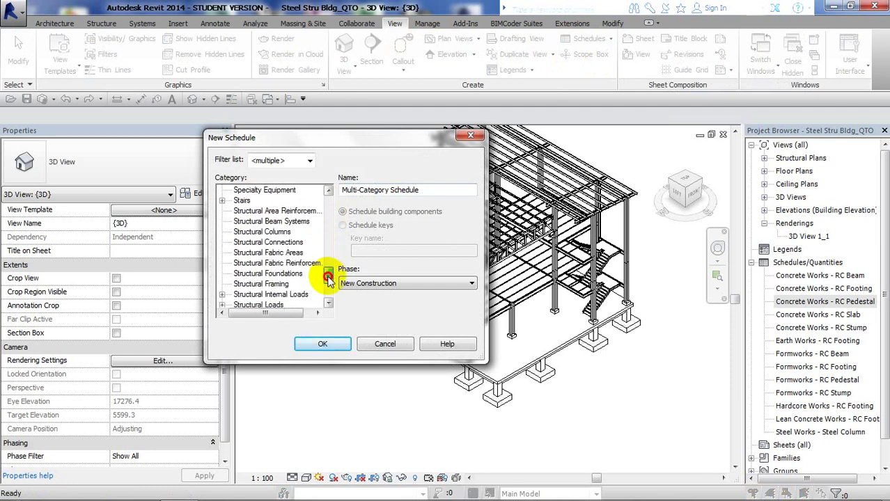
left_click(261, 284)
left_click_drag(437, 190, 273, 184)
type("Steel Works - Steel Beams")
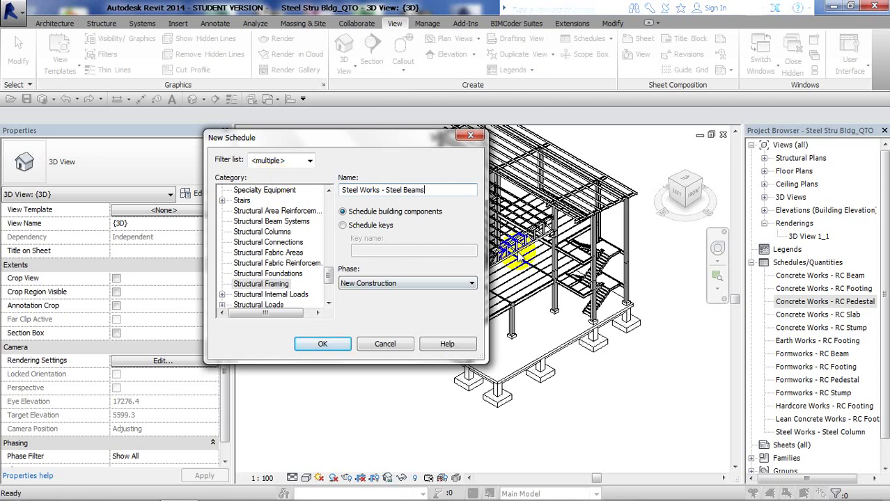
left_click(437, 195)
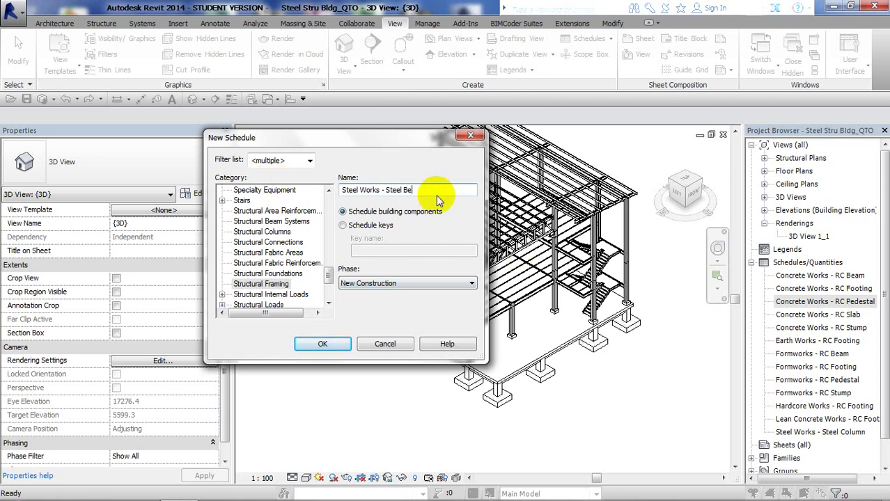
key("BackSpace")
key("BackSpace")
type("Framing")
type("s")
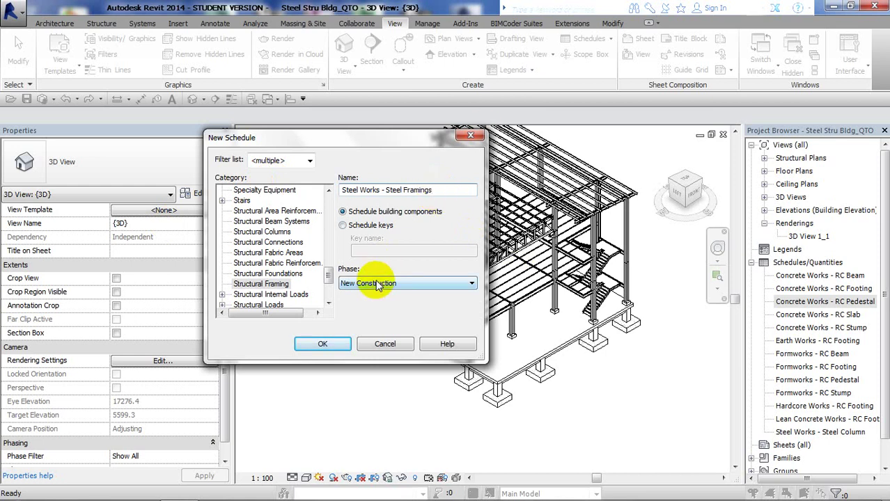
key("BackSpace")
Step: Confirm the new schedule and add Reference Level and Type as schedule fields
left_click(326, 344)
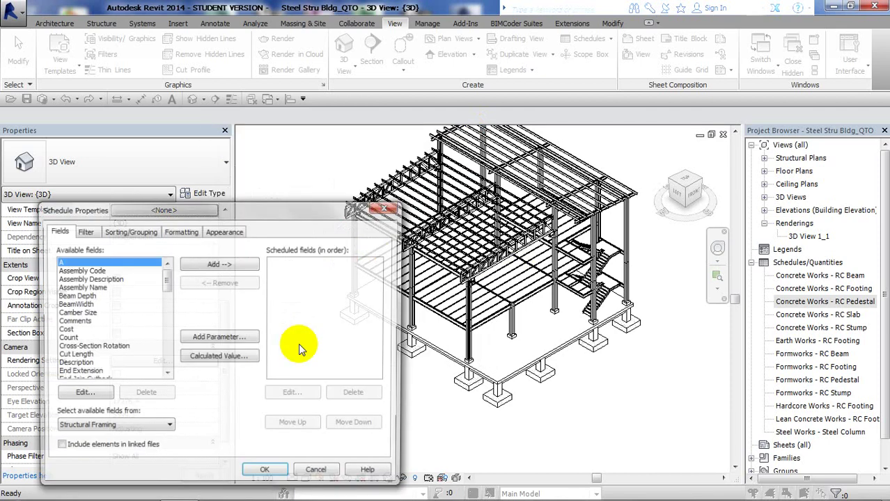
mouse_move(276, 211)
left_mouse_down()
mouse_move(310, 106)
mouse_move(278, 104)
left_mouse_up()
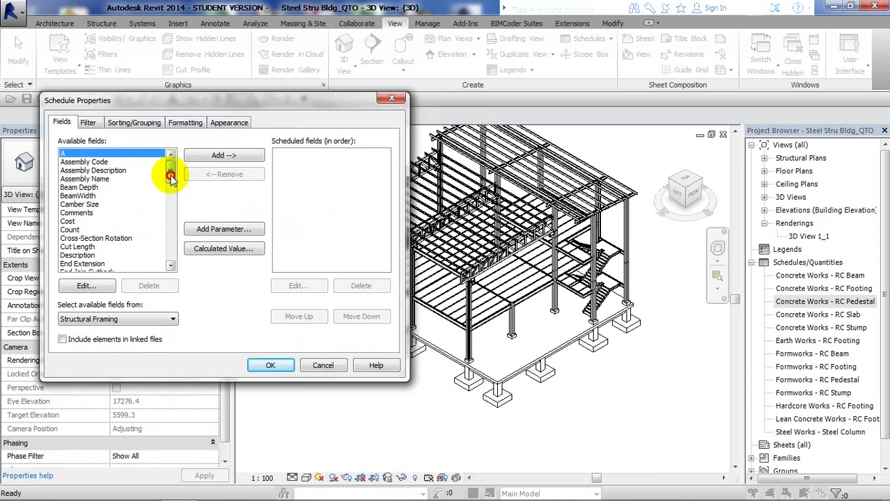
left_click_drag(170, 178, 160, 222)
left_click(83, 212)
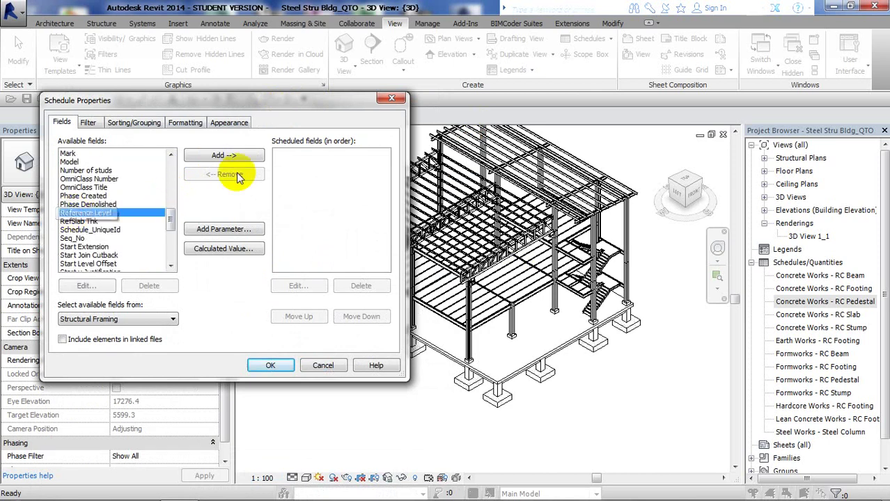
left_click(223, 155)
scroll(172, 230, "down", 4)
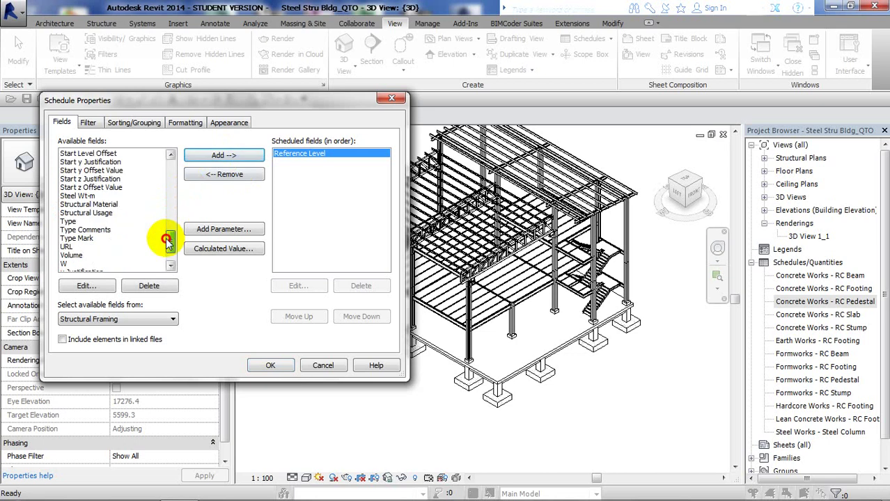
left_click(66, 221)
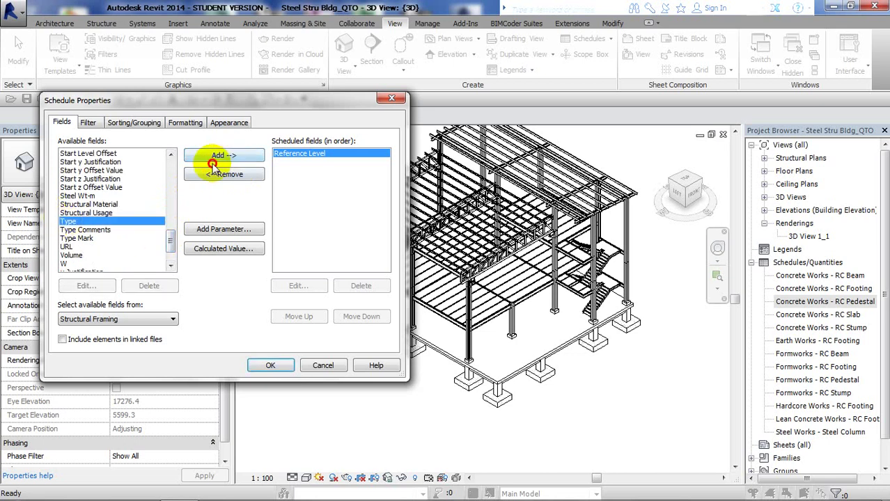
left_click(221, 156)
Step: Add Length and Steel Wt-m to the scheduled fields
scroll(169, 199, "up", 7)
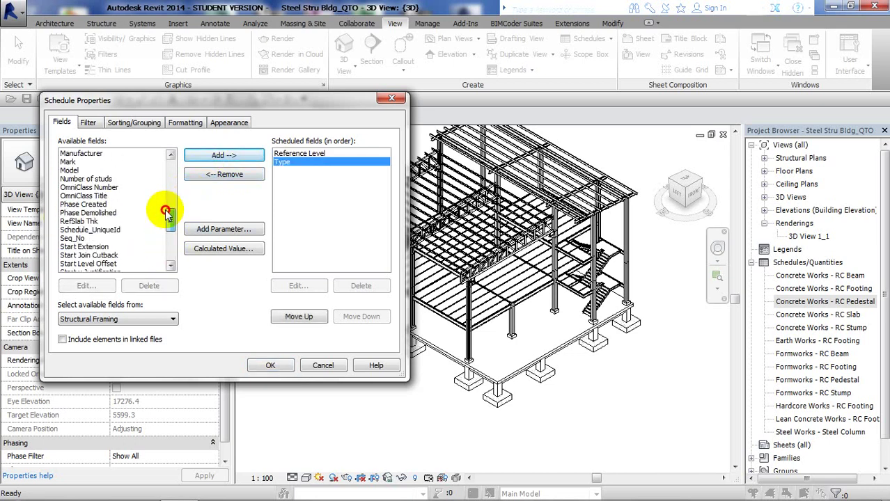
left_click(66, 188)
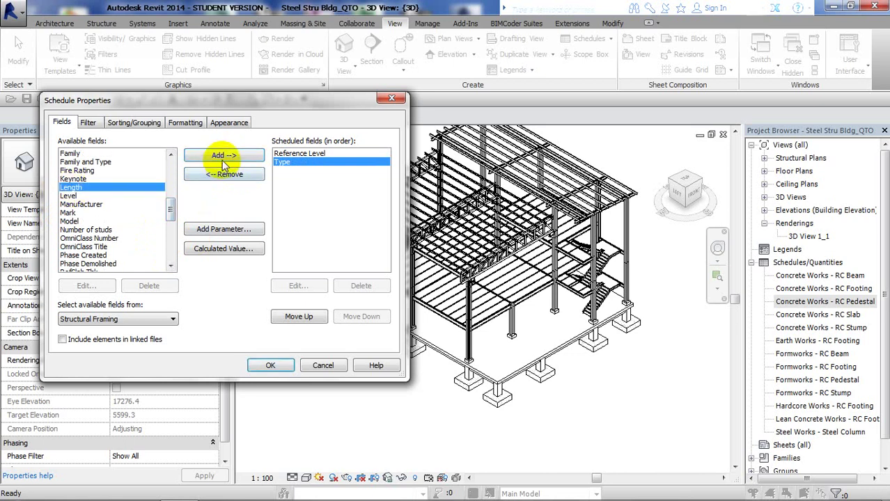
left_click(223, 156)
mouse_move(171, 214)
left_mouse_down()
mouse_move(171, 255)
mouse_move(172, 239)
left_mouse_up()
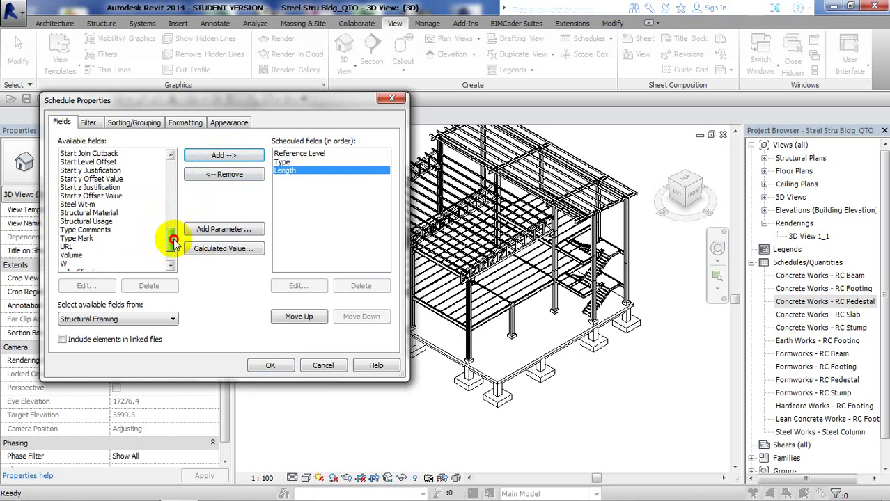
left_click(70, 205)
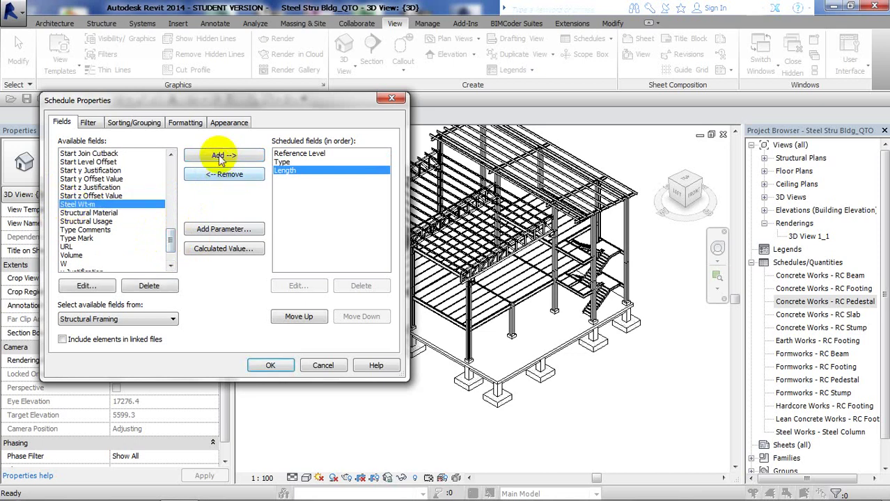
left_click(219, 156)
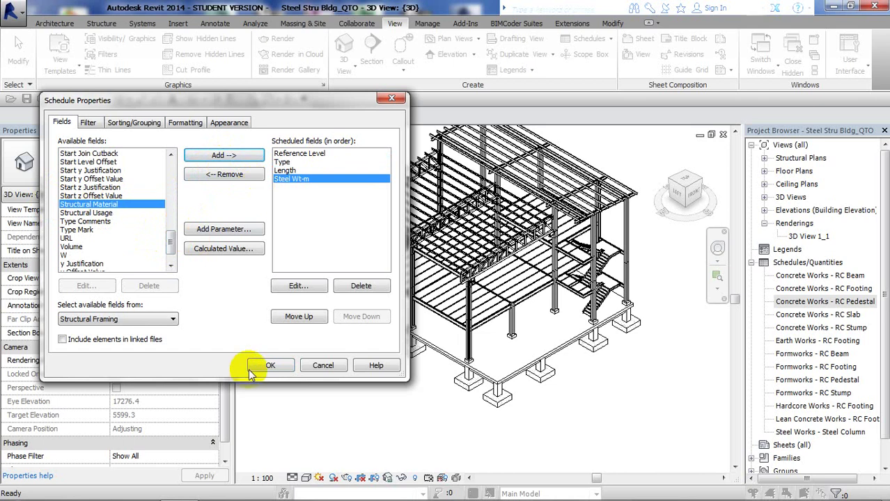
left_click(88, 123)
Step: Right-align Length, show it in metres with 2 decimal places, and calculate its totals
left_click(143, 124)
left_click(184, 124)
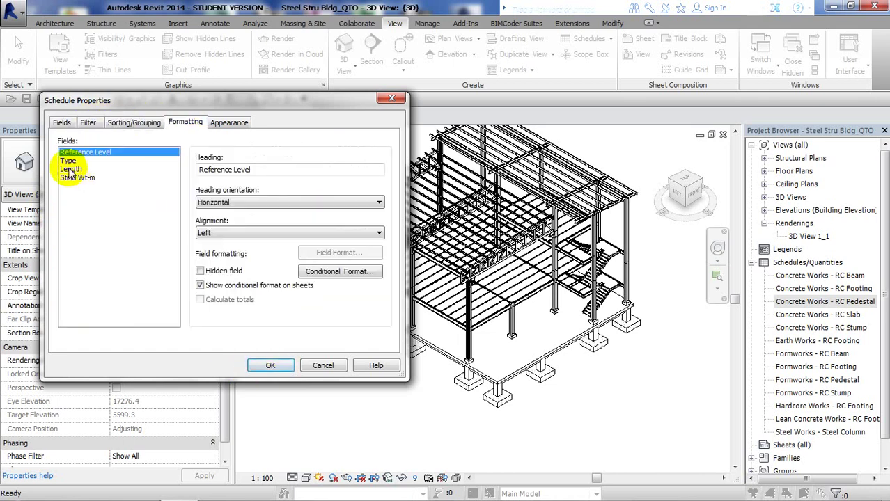
left_click(71, 169)
left_click(240, 234)
left_click(209, 250)
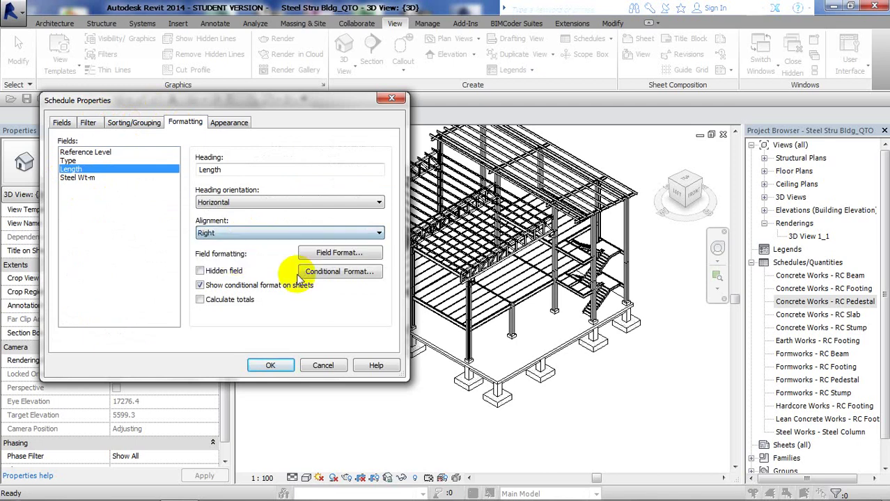
left_click(331, 253)
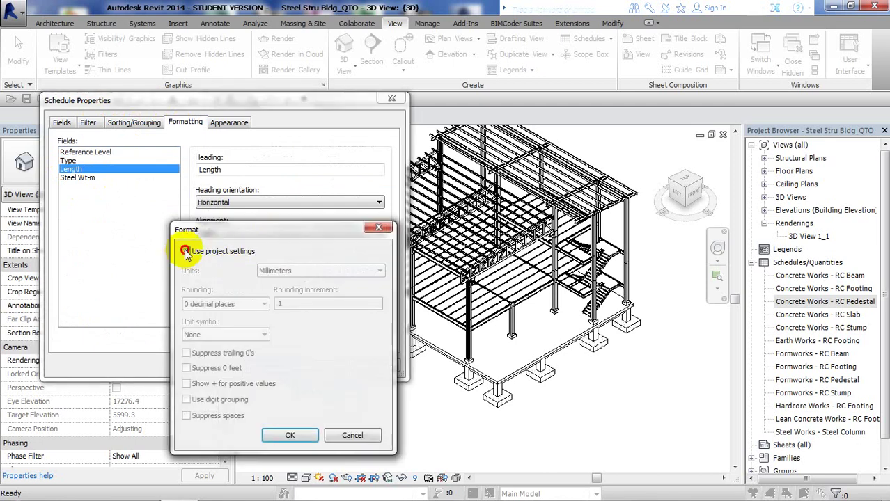
left_click(185, 252)
left_click(354, 271)
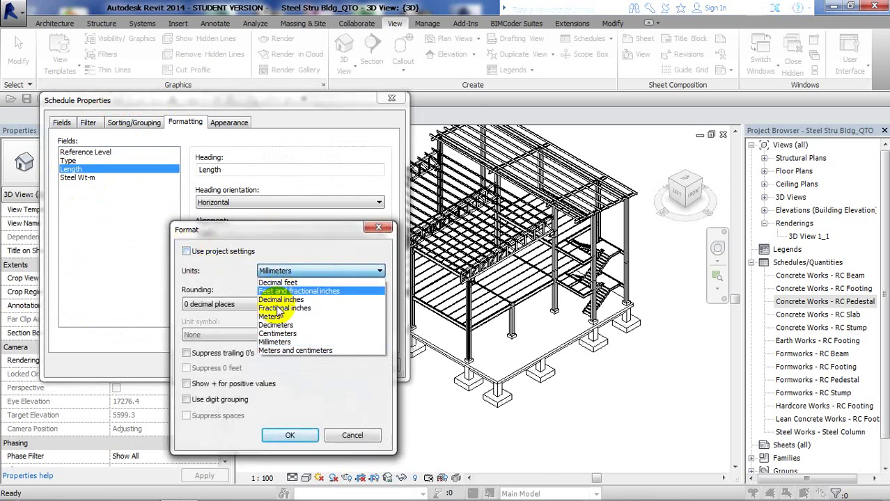
left_click(225, 304)
left_click(209, 359)
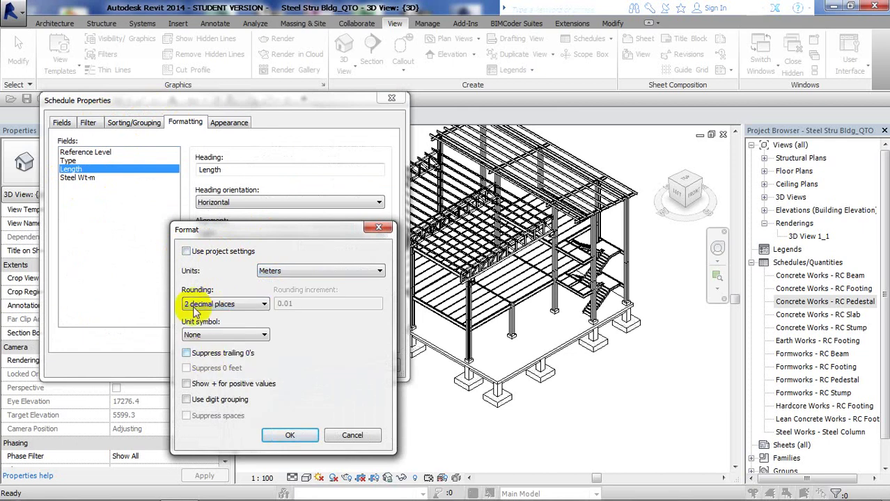
left_click(288, 435)
left_click(190, 302)
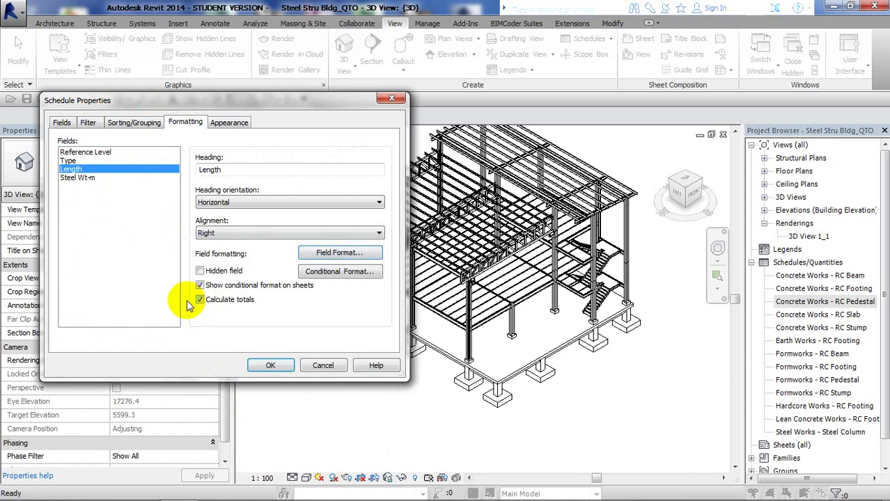
Step: Right-align Steel Wt-m, keep its project unit format, and apply the schedule settings
left_click(70, 179)
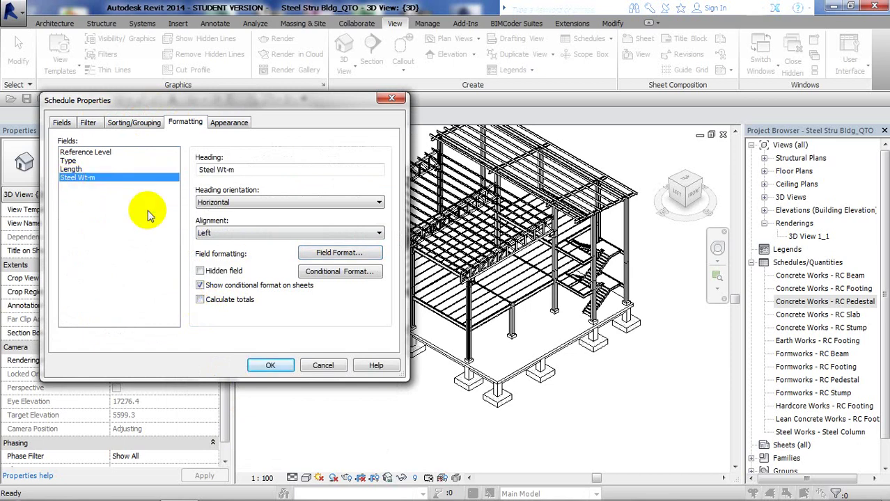
left_click(238, 235)
left_click(238, 262)
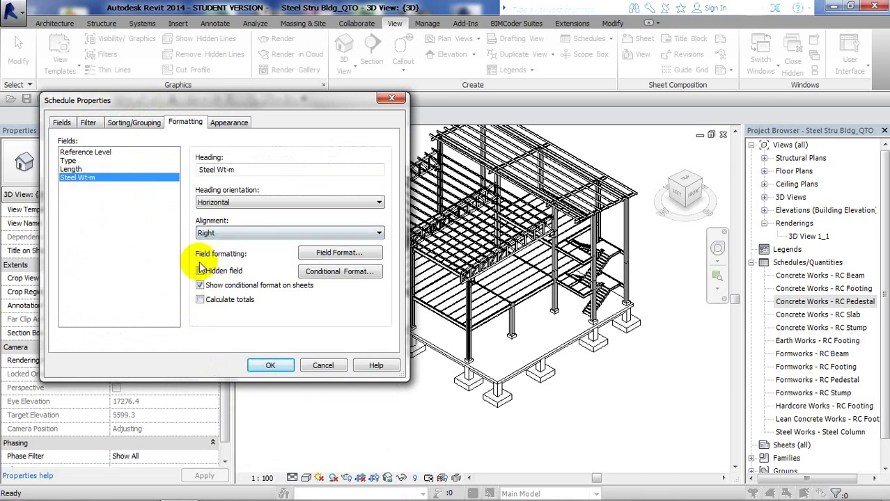
left_click(322, 255)
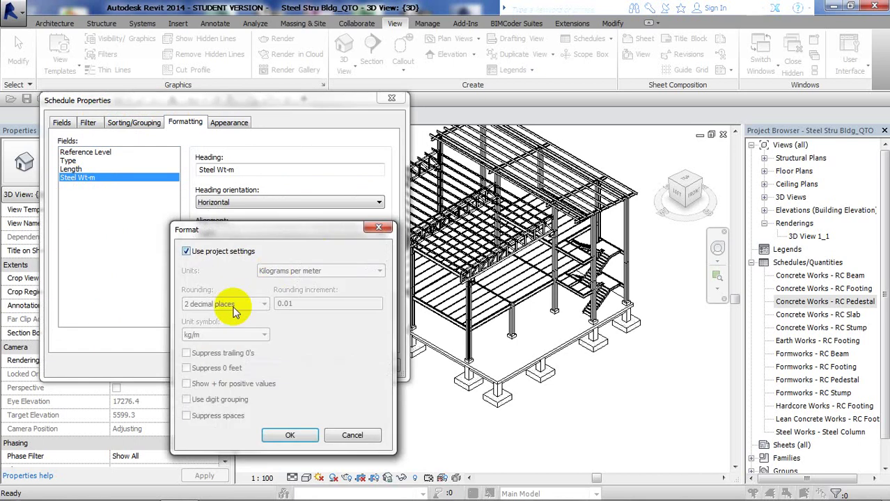
left_click(185, 252)
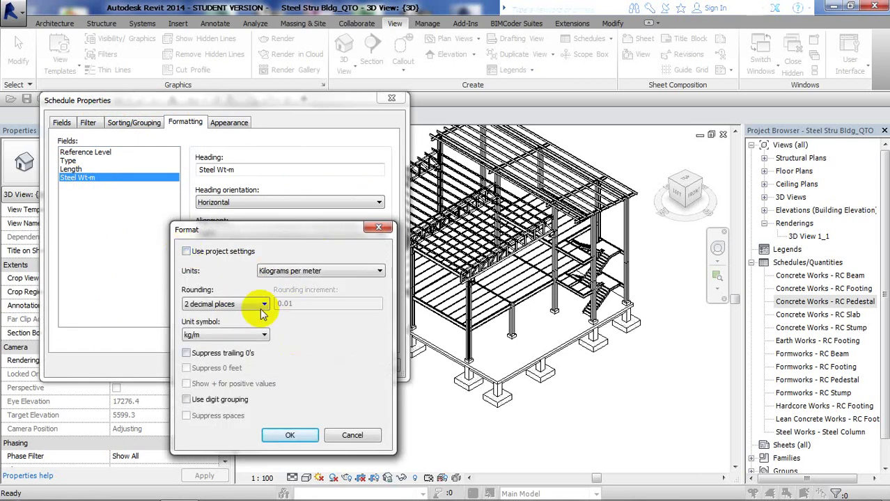
left_click(263, 335)
left_click(212, 355)
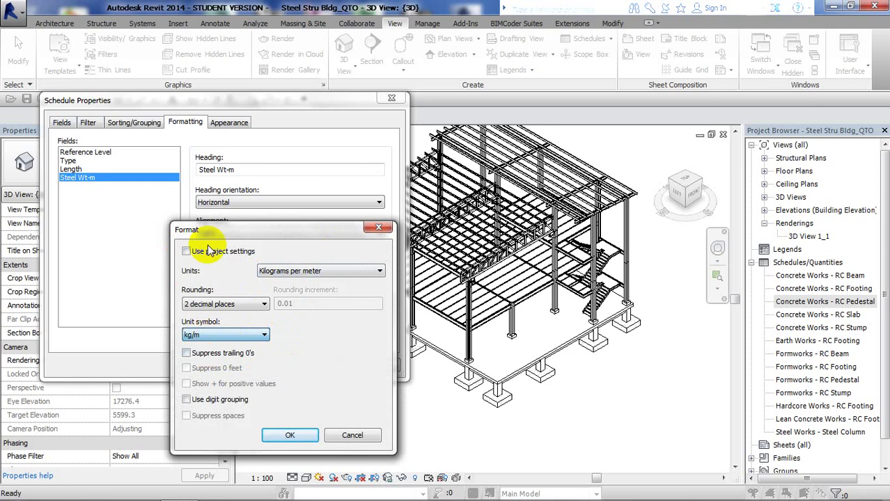
left_click(187, 252)
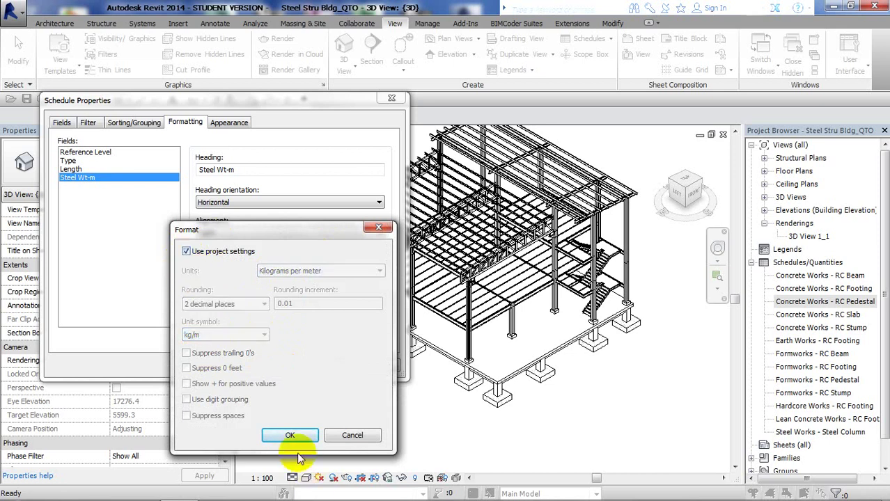
left_click(289, 435)
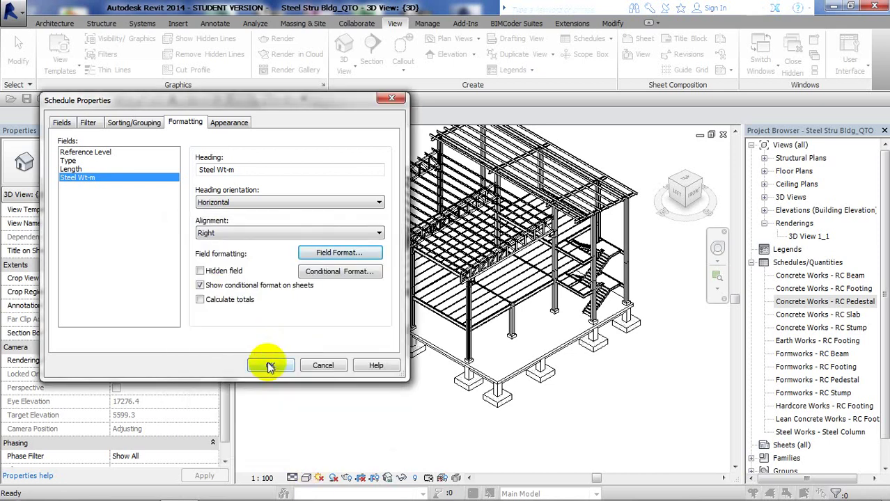
left_click(269, 365)
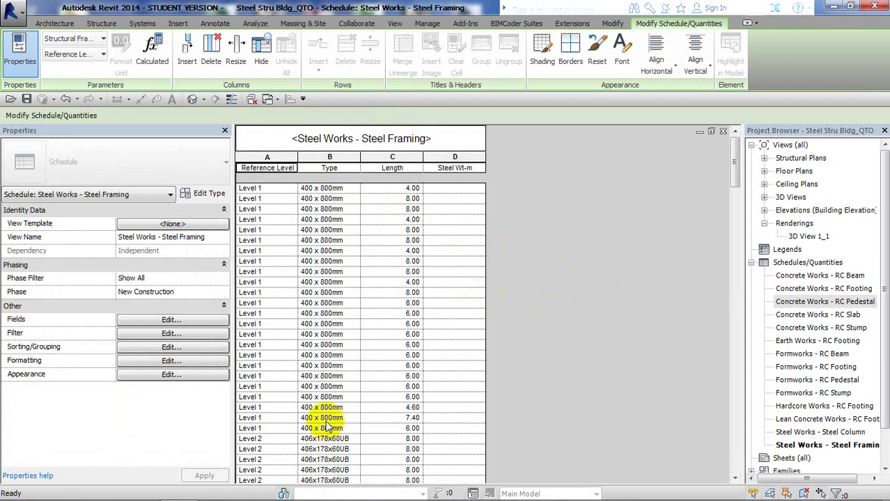
Step: Scroll through the Steel Framing schedule to review its rows
scroll(523, 357, "down", 2)
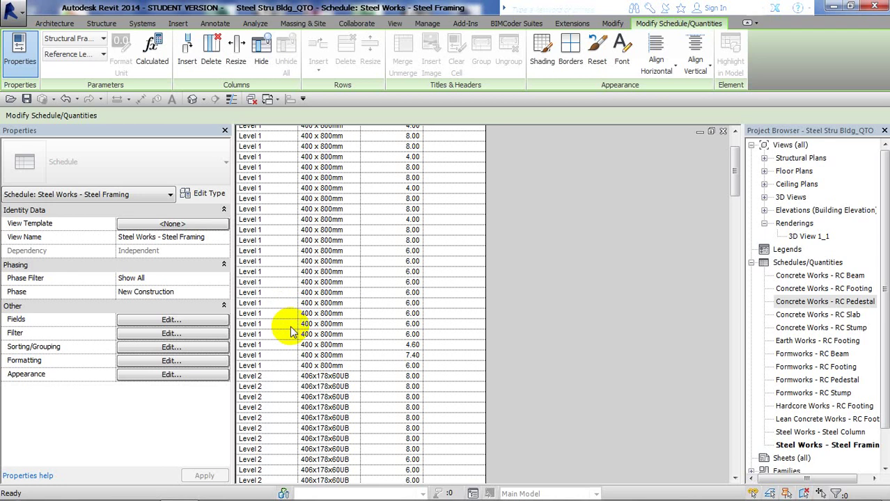
scroll(291, 333, "up", 2)
Step: Add a filter 'Reference Level does not equal Level 1' and apply it
left_click(170, 335)
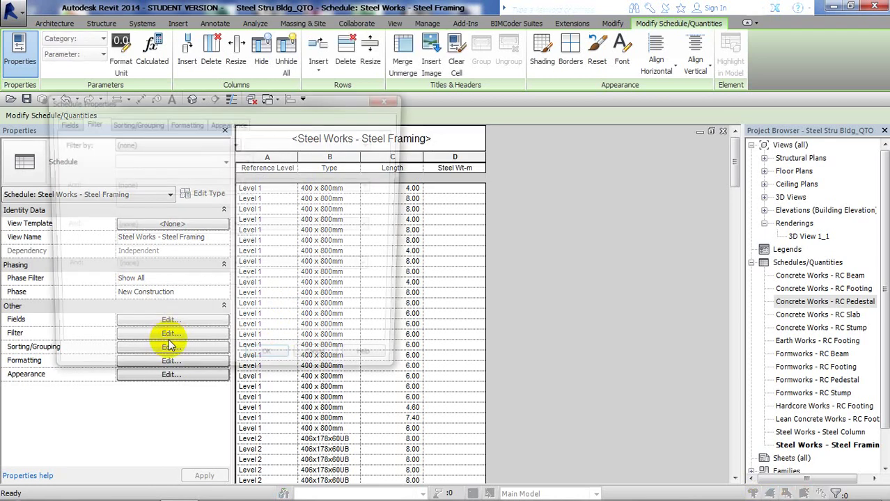
left_click(130, 144)
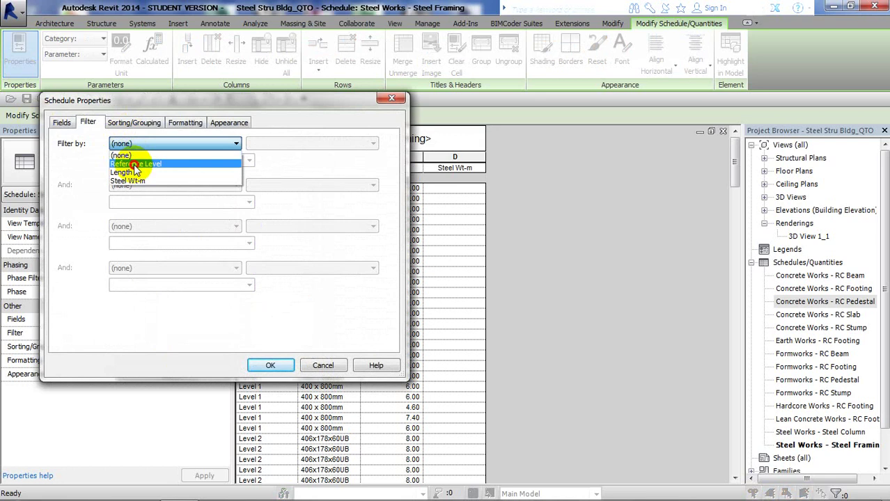
left_click(135, 165)
left_click(290, 146)
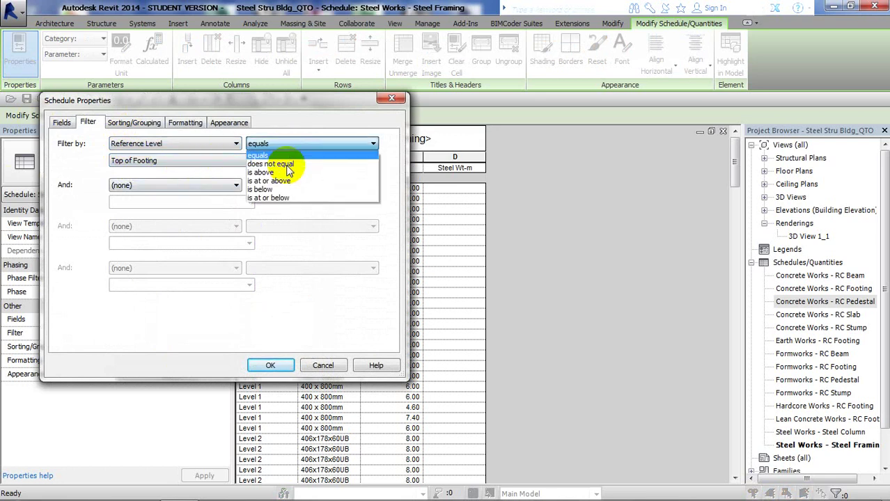
left_click(183, 161)
left_click(182, 163)
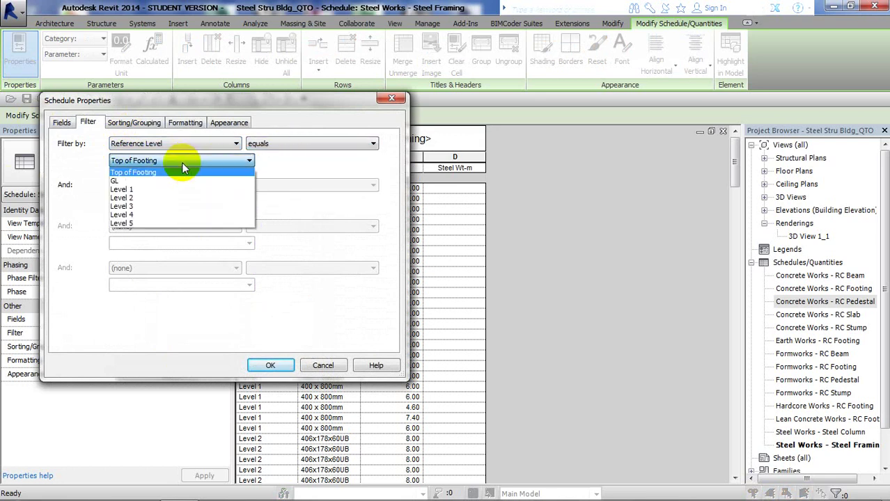
left_click(180, 183)
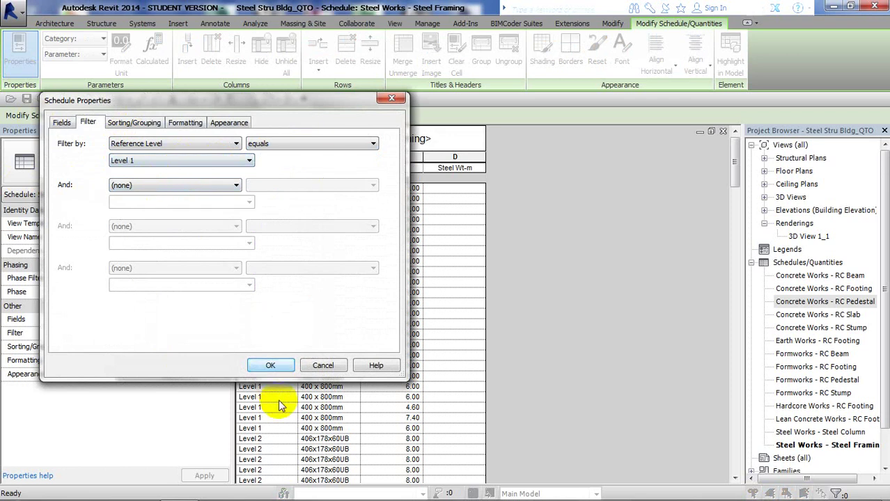
left_click(285, 143)
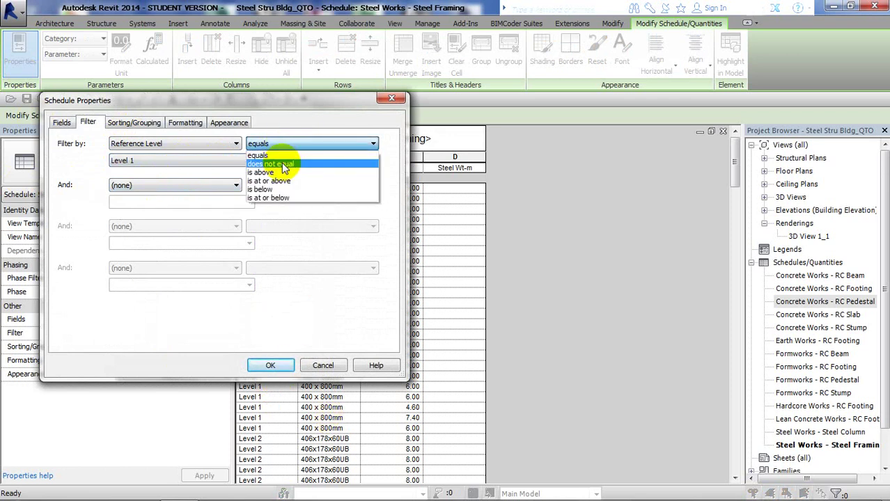
left_click(287, 166)
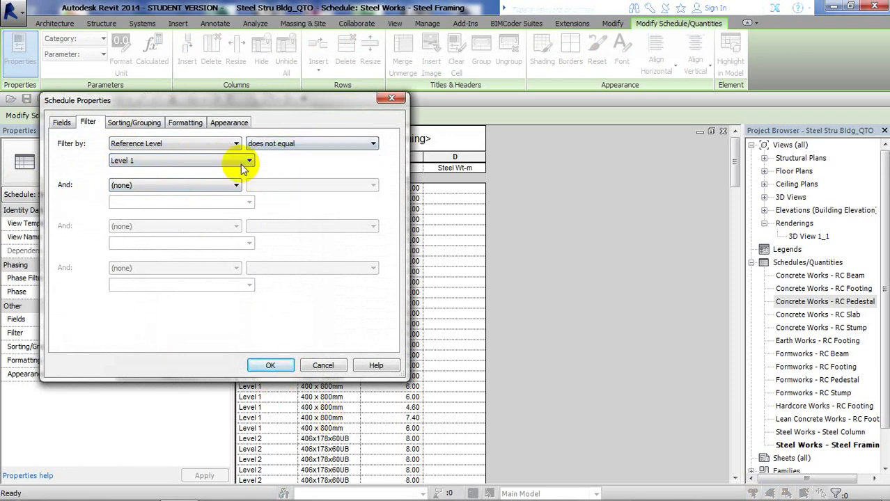
left_click(252, 365)
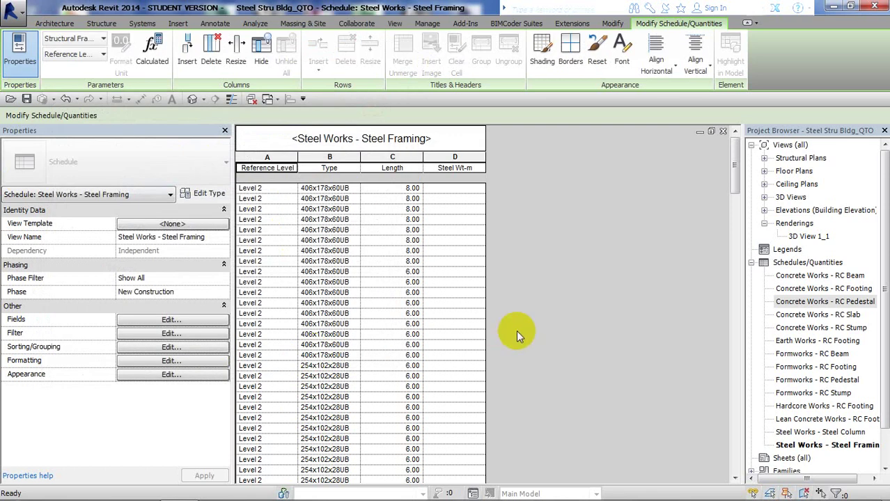
Step: Scroll down the schedule and back up to the header and first Level 2 406x178x60UB rows
scroll(525, 330, "down", 3)
scroll(525, 331, "down", 3)
scroll(525, 330, "down", 3)
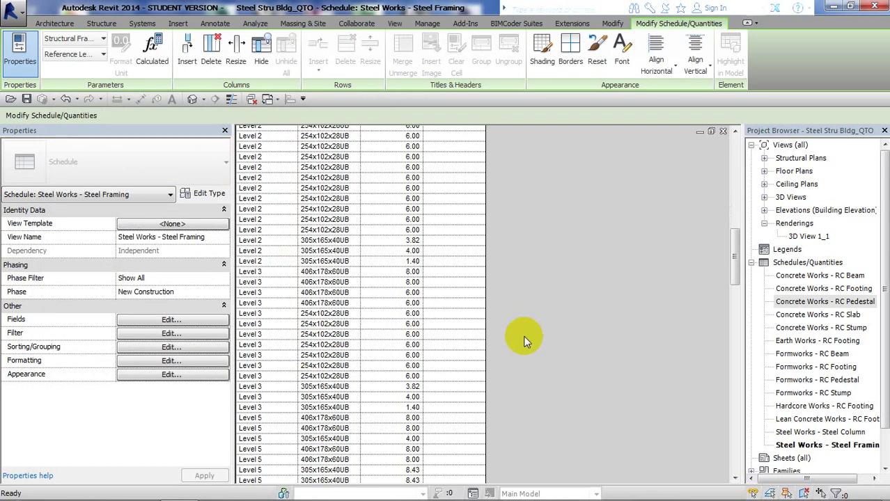
scroll(525, 330, "down", 3)
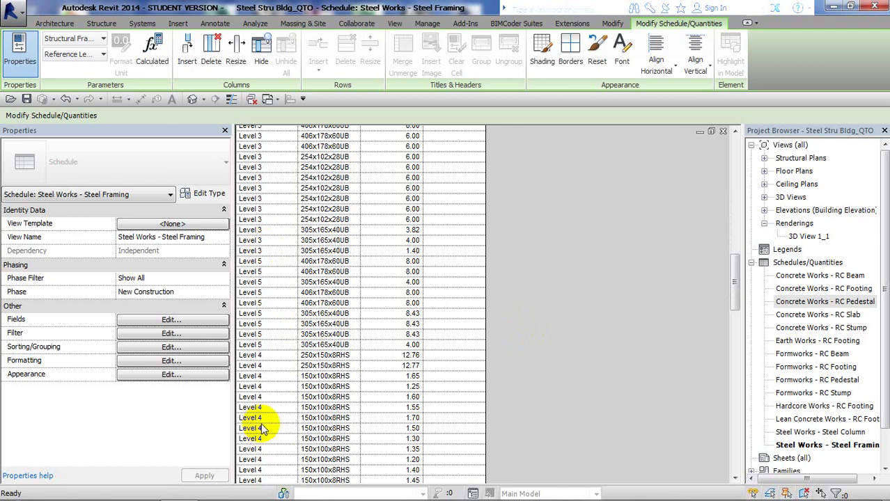
scroll(268, 389, "down", 3)
scroll(270, 408, "down", 3)
scroll(269, 412, "down", 3)
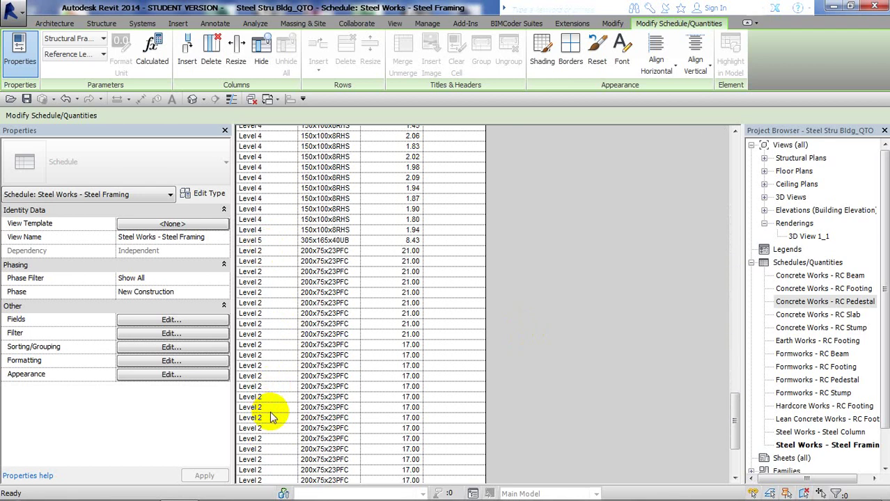
scroll(269, 412, "down", 3)
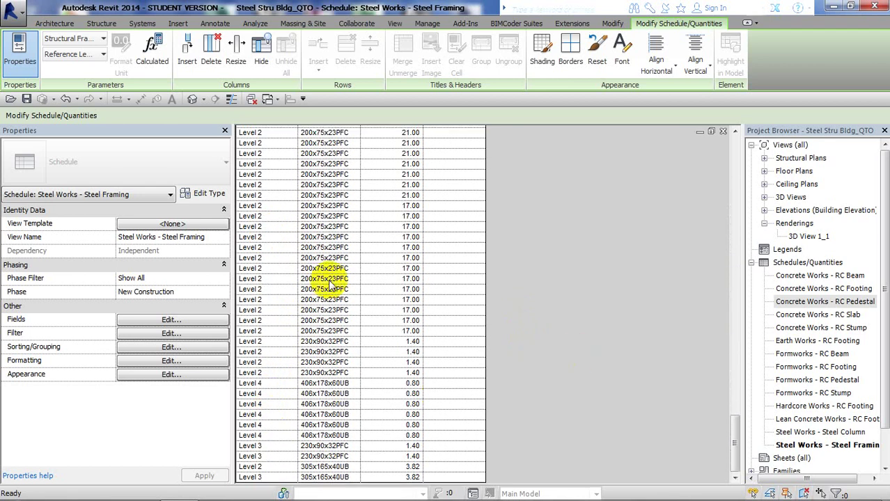
scroll(330, 292, "up", 3)
scroll(330, 291, "up", 3)
scroll(330, 292, "up", 3)
scroll(331, 291, "up", 5)
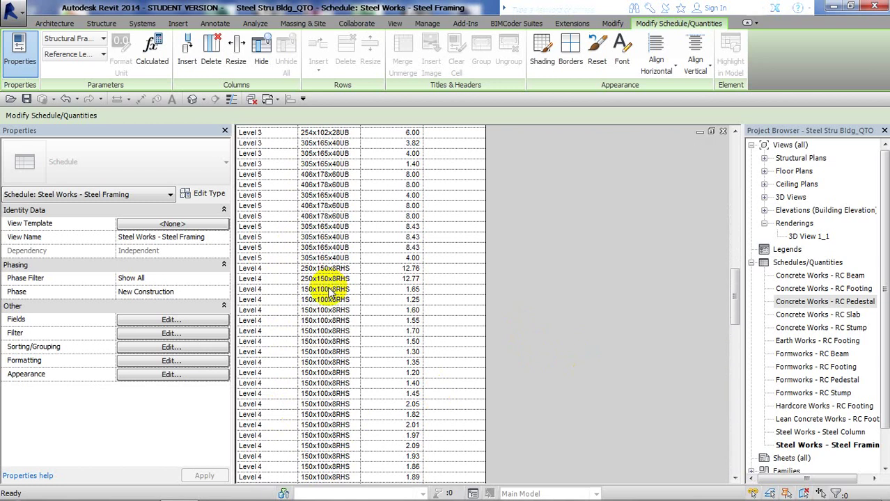
scroll(331, 292, "up", 5)
scroll(331, 292, "up", 5)
scroll(330, 291, "up", 5)
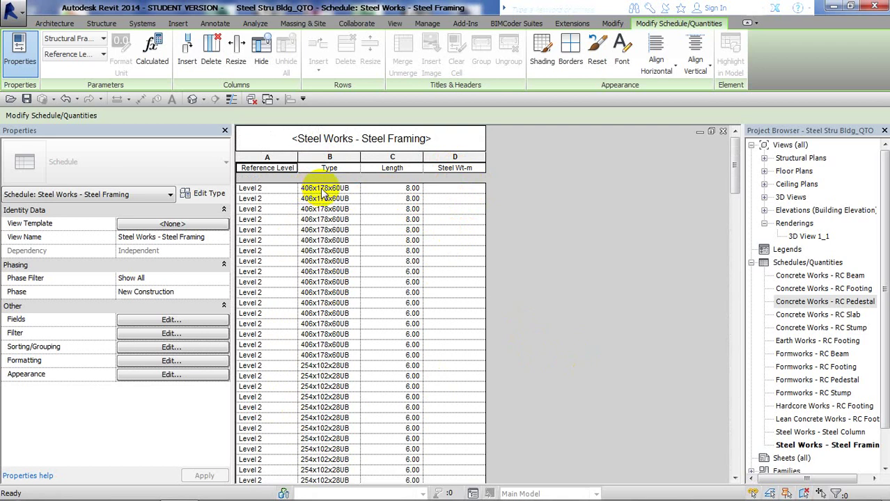
Step: Set Steel Wt-m to 60 for 406x178x60UB and 28 for 254x102x28UB across all such beams
left_click(447, 190)
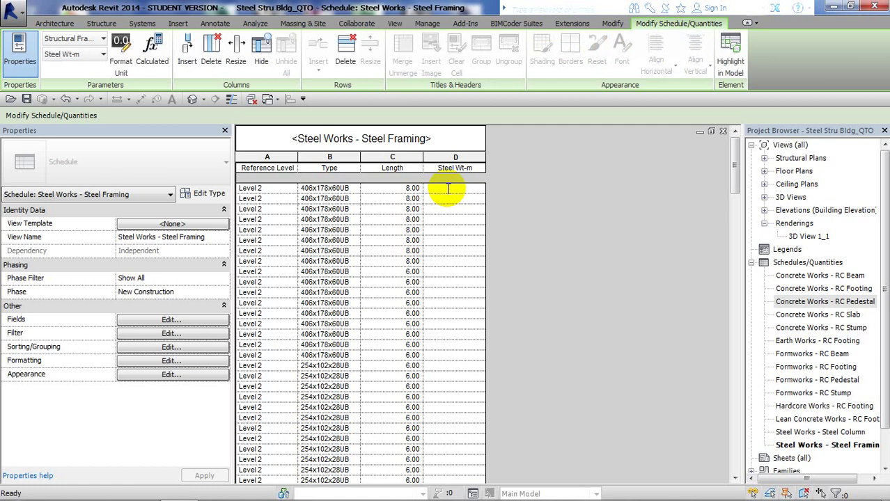
type("60")
key("Return")
left_click(474, 277)
type("28")
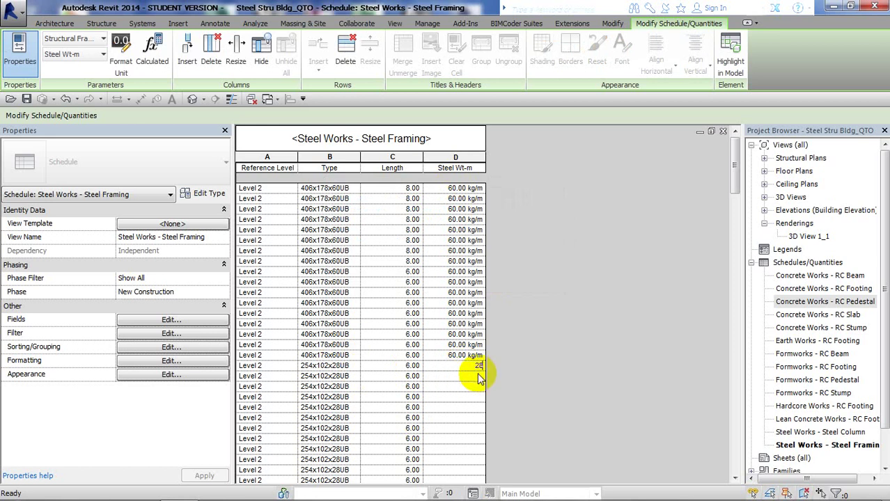
left_click(479, 377)
left_click(482, 275)
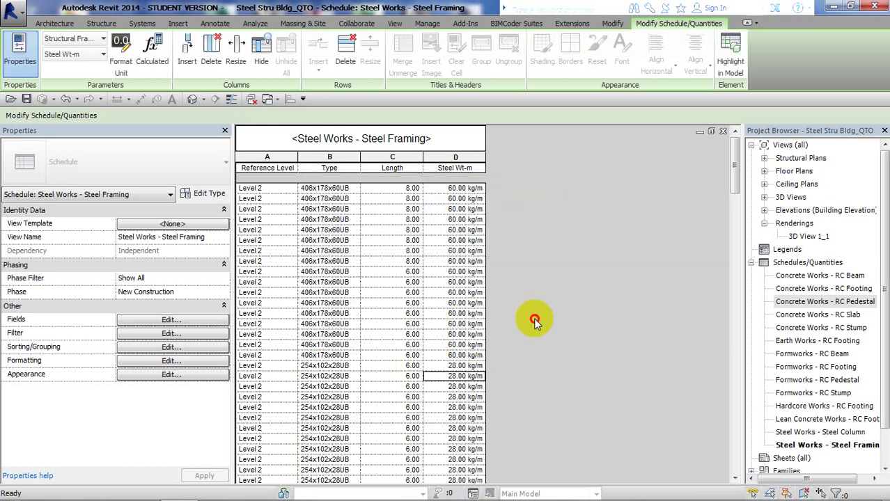
Step: Set Steel Wt-m to 30 for all 305x165x40UB beams
scroll(527, 317, "down", 3)
scroll(527, 318, "down", 3)
scroll(527, 317, "down", 3)
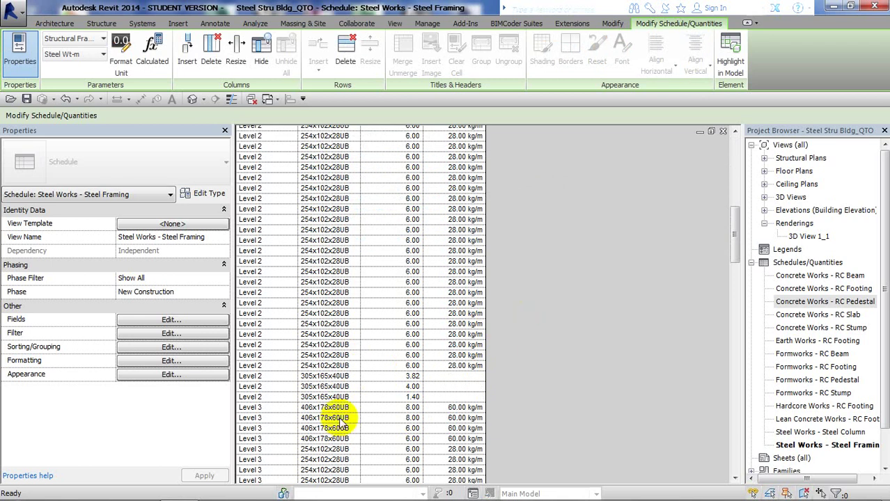
left_click(452, 377)
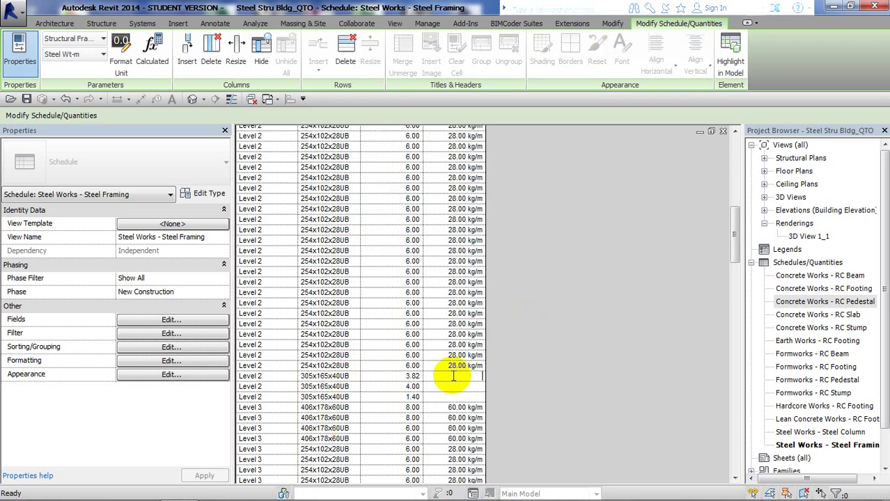
type("30")
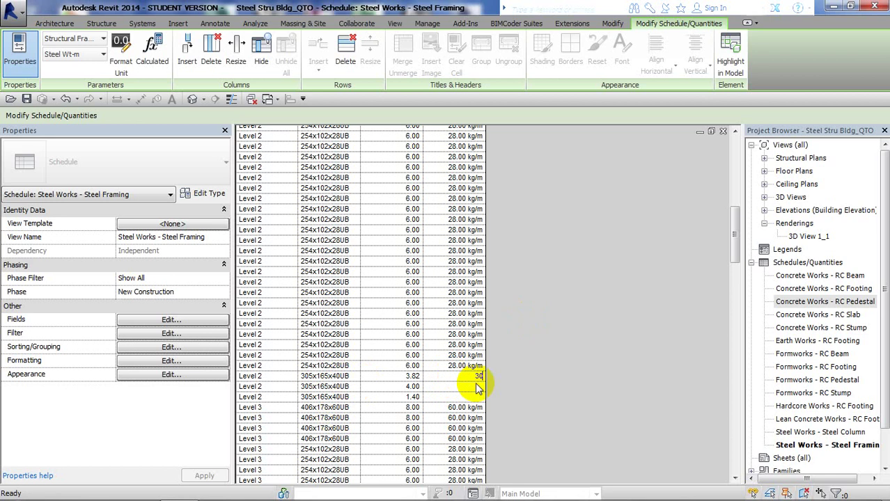
left_click(500, 384)
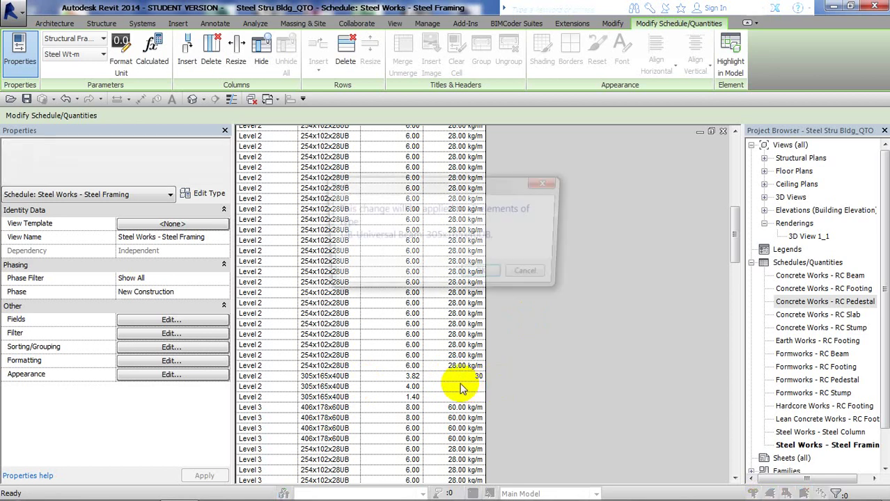
left_click(486, 280)
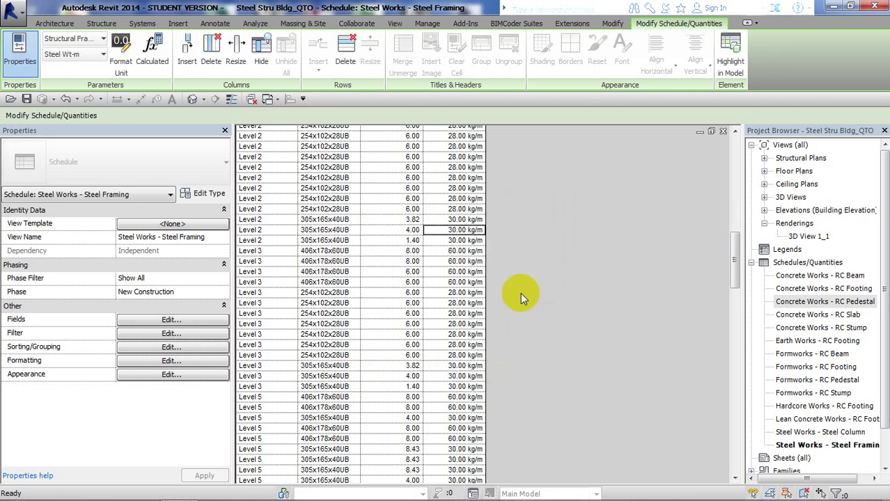
scroll(521, 293, "down", 10)
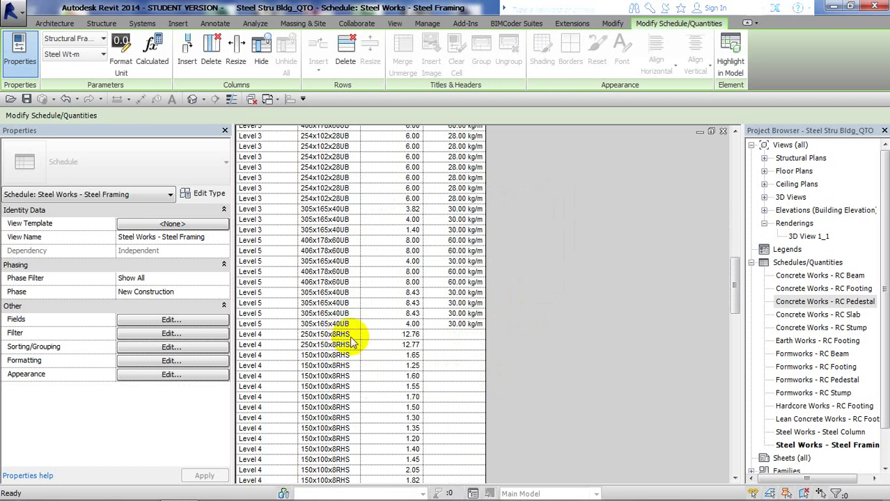
scroll(351, 341, "down", 2)
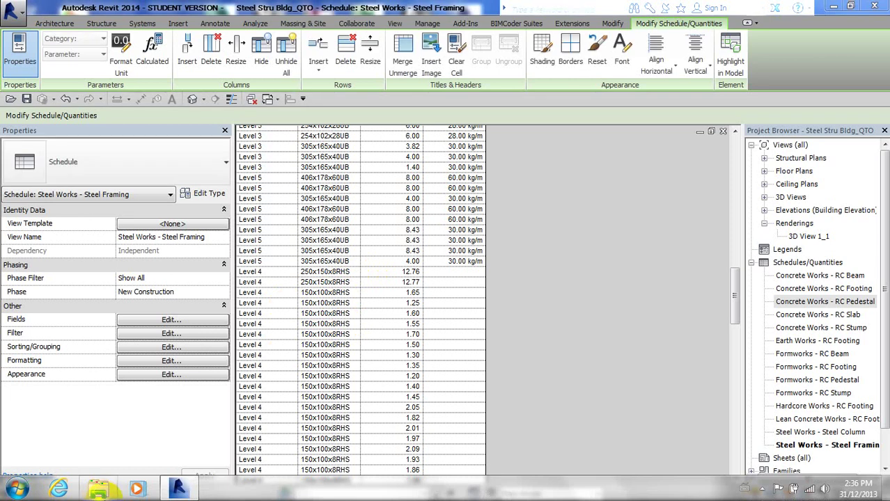
Step: Open the consteel2006 steel products handbook PDF from the 04-StruSteel folder in Explorer
left_click(99, 489)
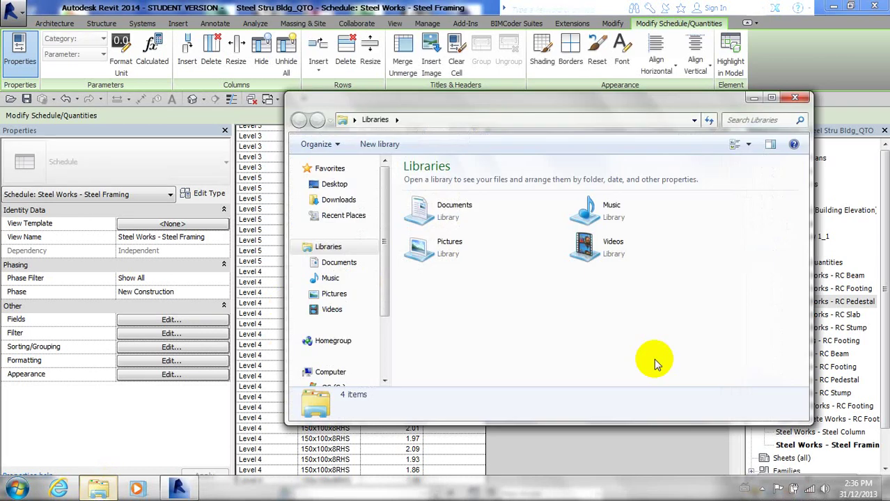
left_click(386, 350)
left_click(337, 334)
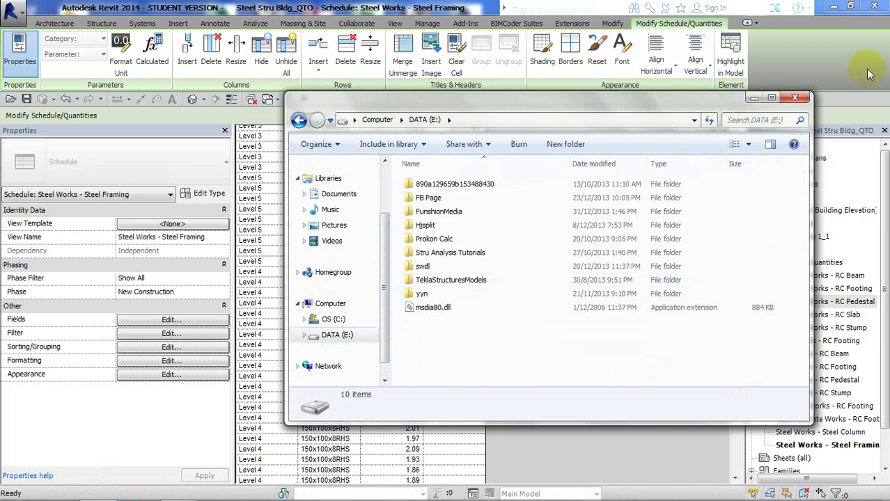
left_click(753, 99)
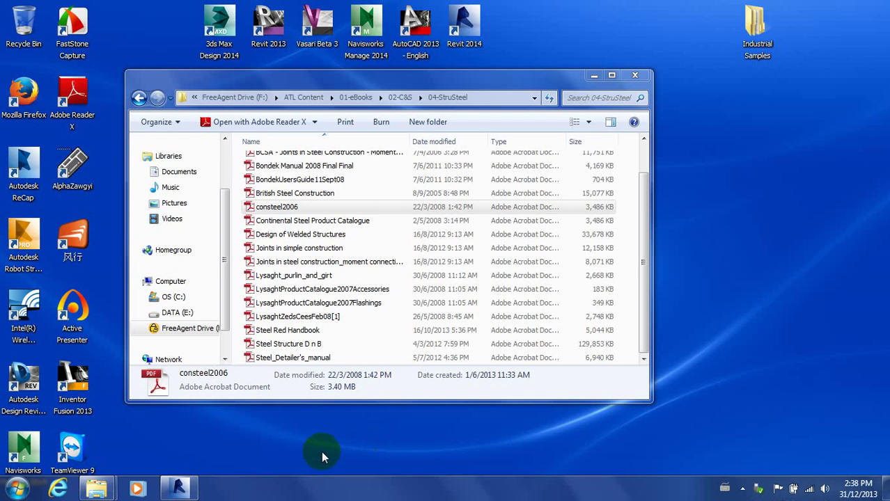
left_click(282, 209)
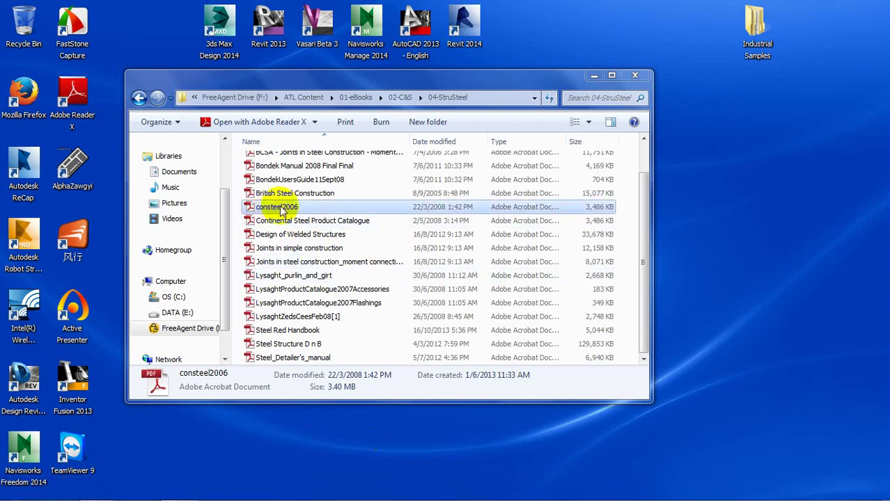
double_click(282, 209)
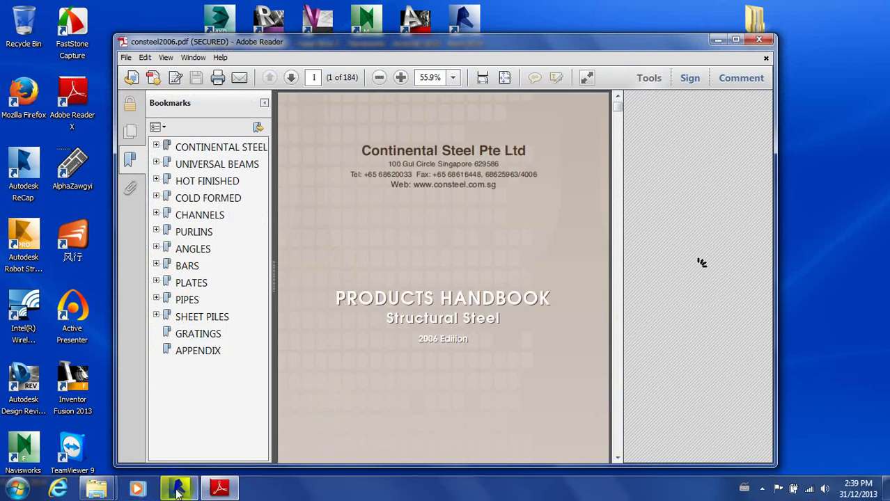
Step: Bring the consteel2006 handbook forward, fit its cover page, and maximize the Reader window
mouse_move(178, 489)
left_click(158, 461)
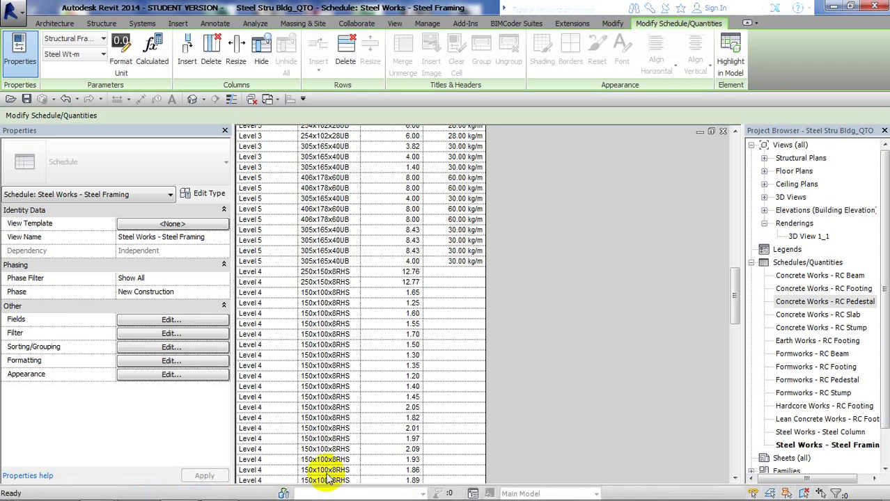
left_click(219, 491)
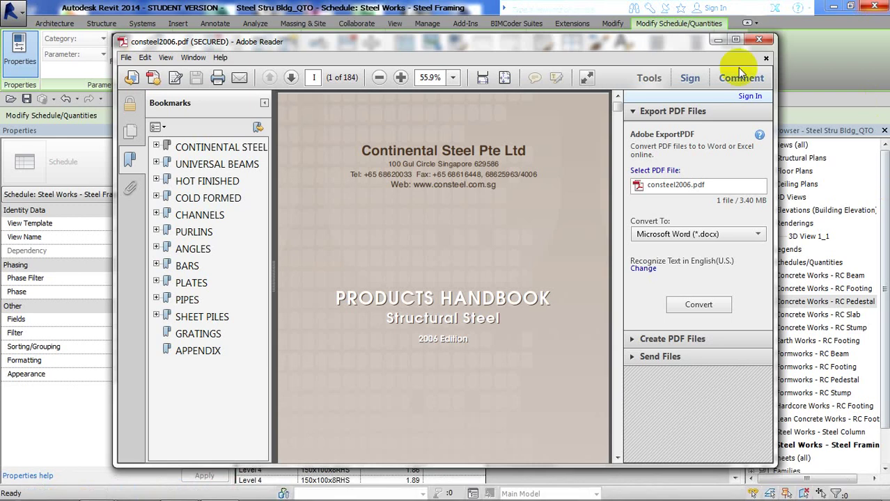
mouse_move(657, 44)
left_mouse_down()
mouse_move(801, 46)
mouse_move(835, 74)
mouse_move(641, 77)
left_mouse_up()
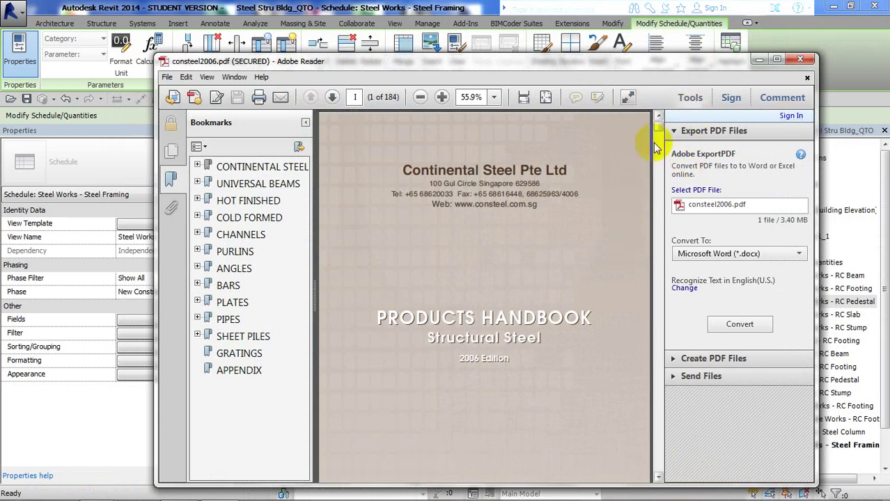
left_click(546, 98)
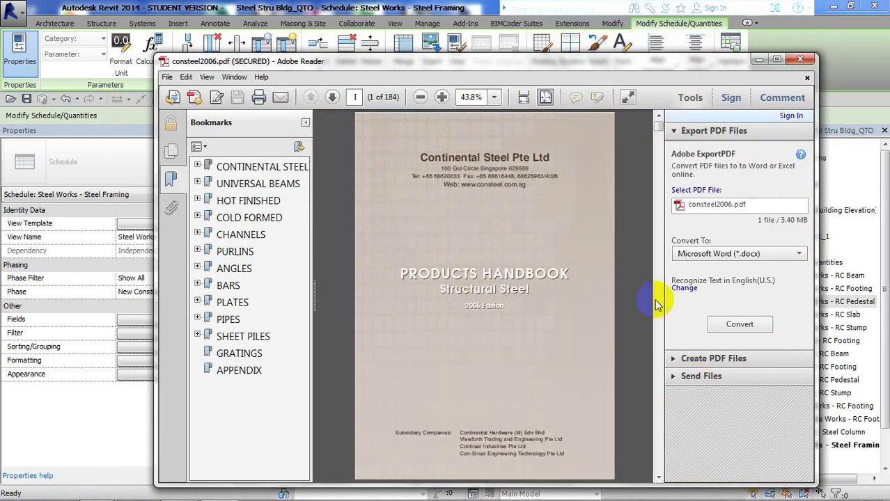
left_click(776, 60)
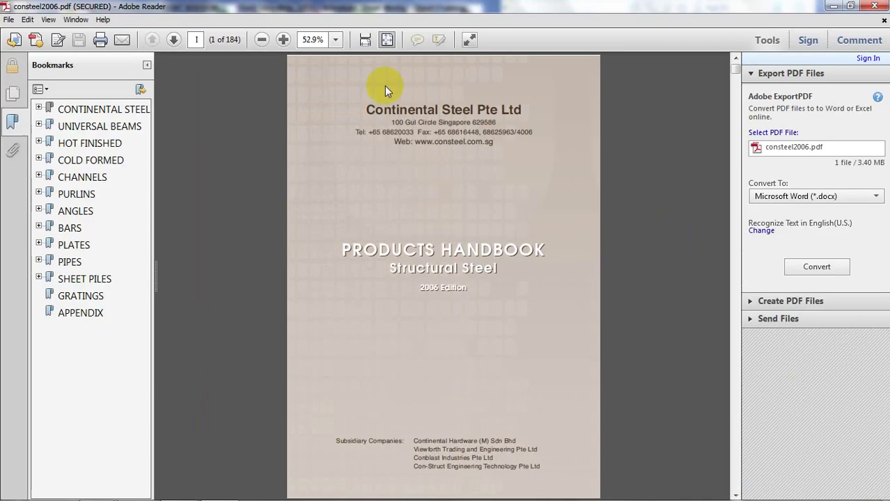
Step: Open the cold formed Rectangular section table from the COLD FORMED bookmarks
left_click(76, 20)
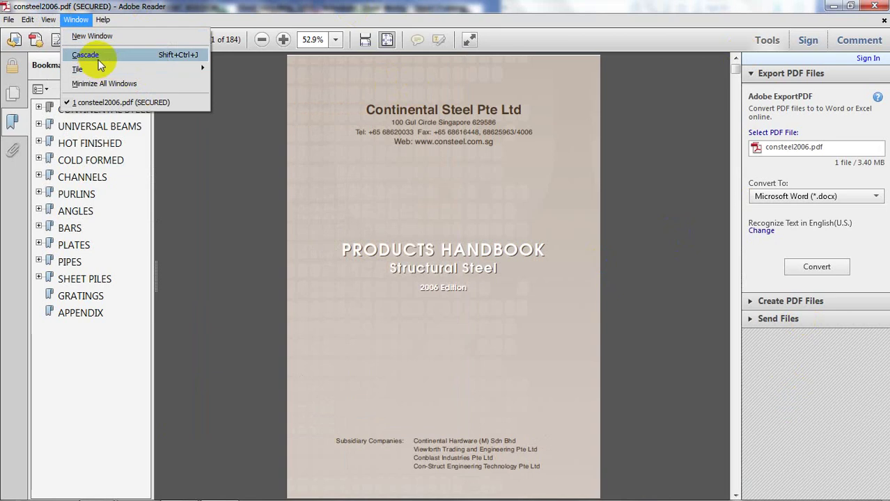
left_click(227, 59)
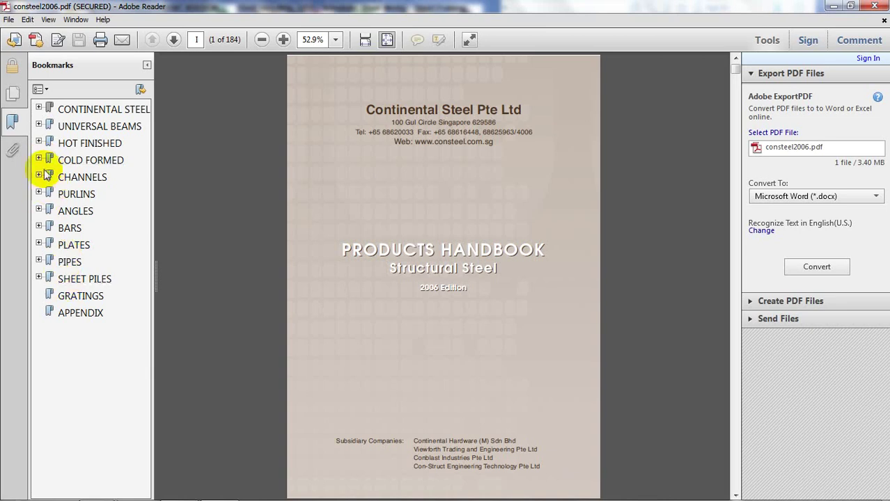
left_click(39, 143)
left_click(39, 143)
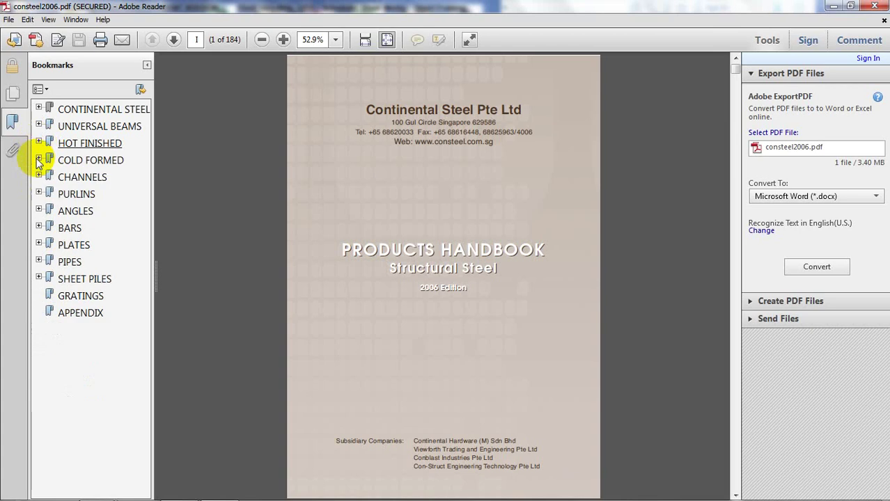
left_click(39, 161)
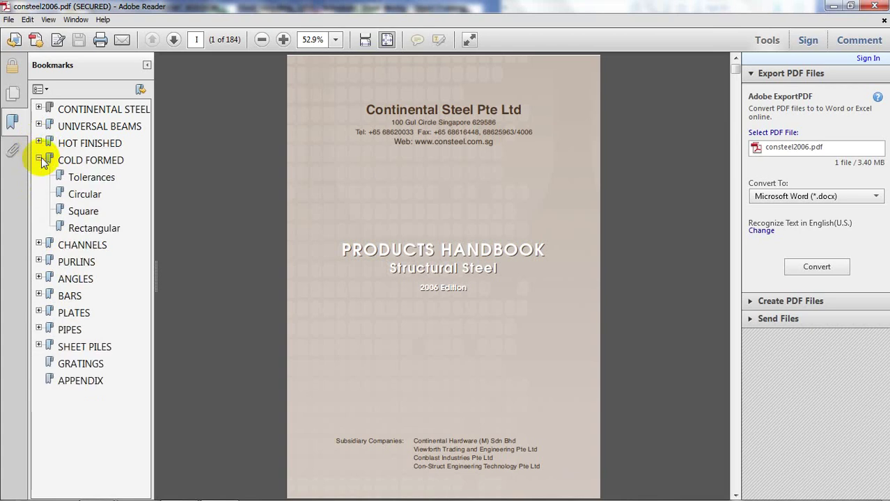
left_click(87, 230)
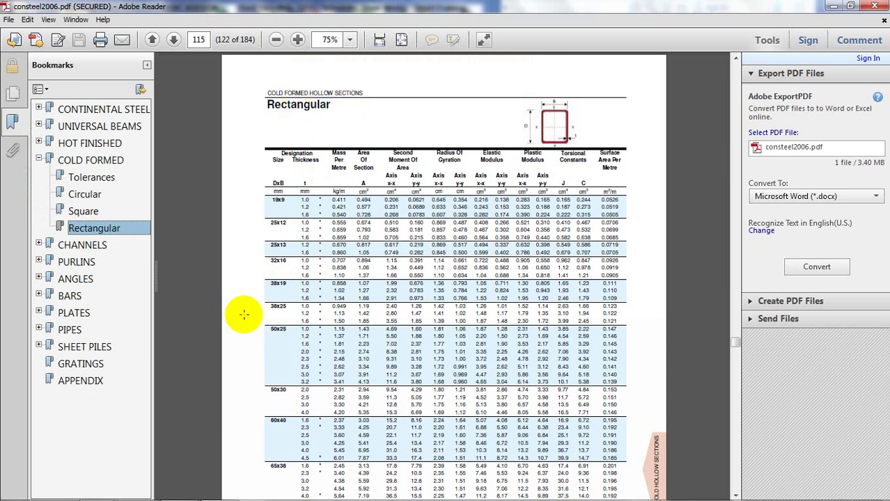
mouse_move(446, 499)
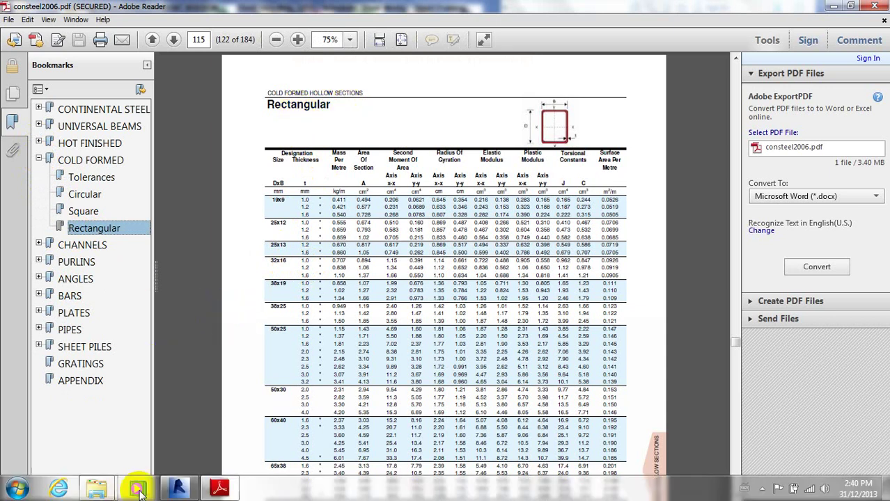
Step: Compare against the Revit schedule, then scroll the catalogue and fit the page
left_click(178, 490)
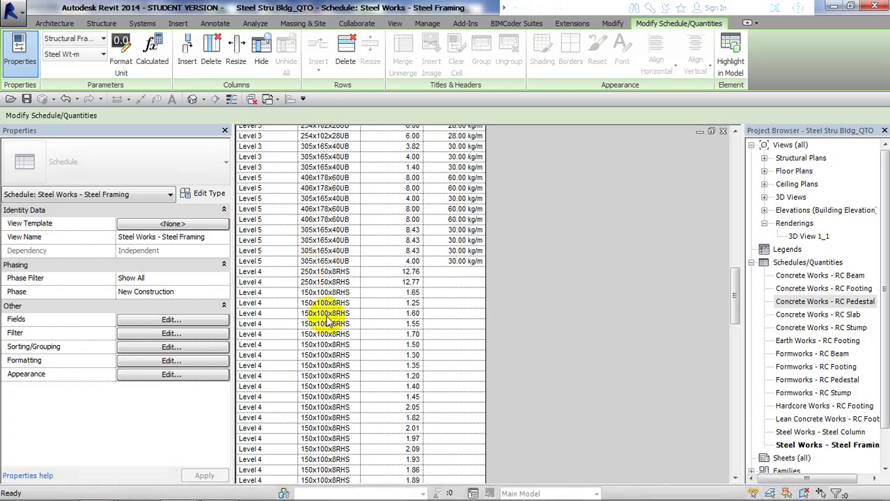
left_click(219, 490)
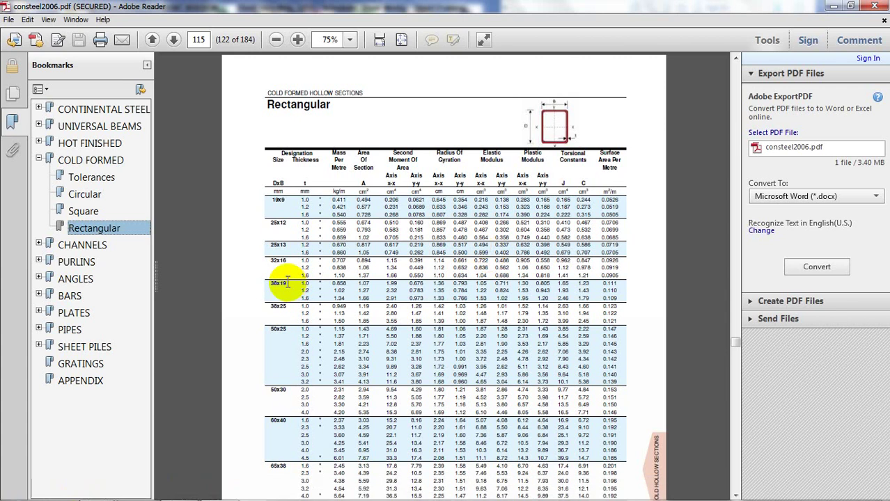
left_click(257, 247)
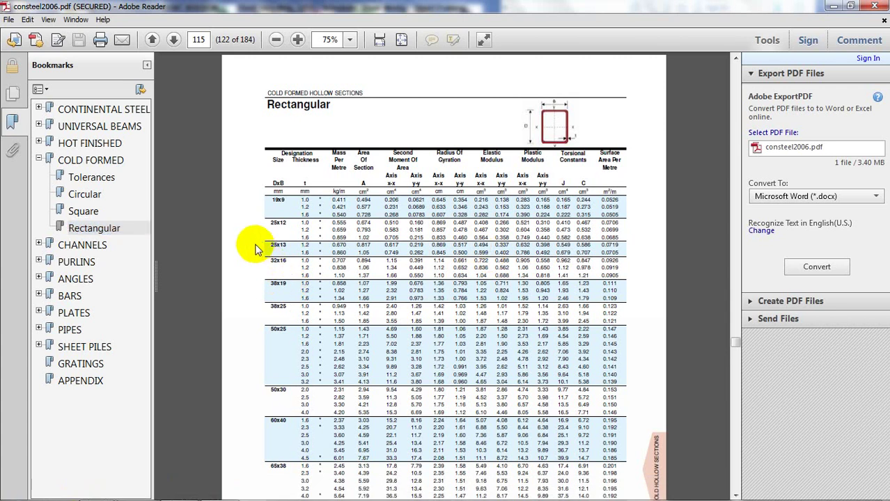
scroll(301, 280, "down", 2)
scroll(301, 280, "down", 1)
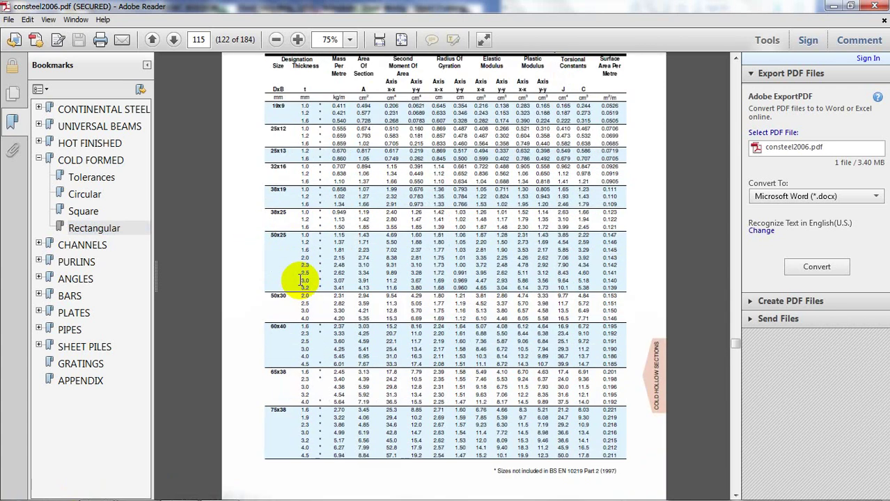
scroll(301, 280, "down", 1)
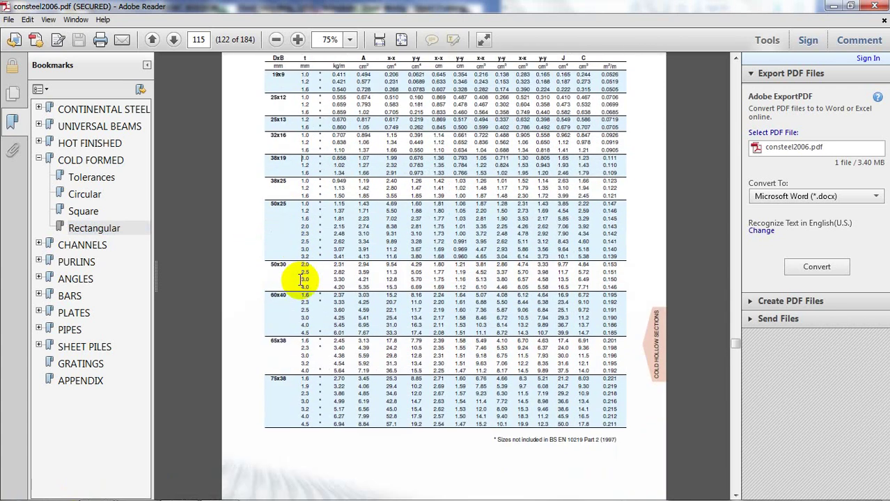
left_click(402, 39)
left_click(237, 93)
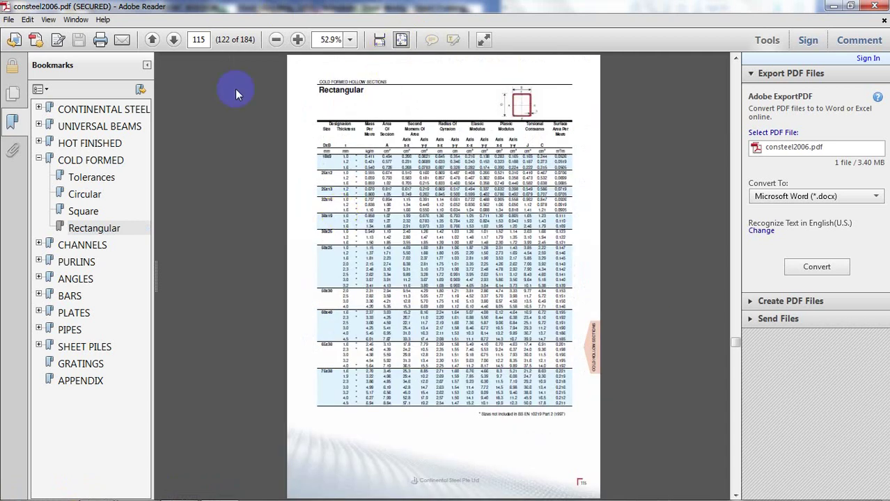
Step: Advance to page 118 and marquee-zoom into the table's 250x150 rows
left_click(175, 40)
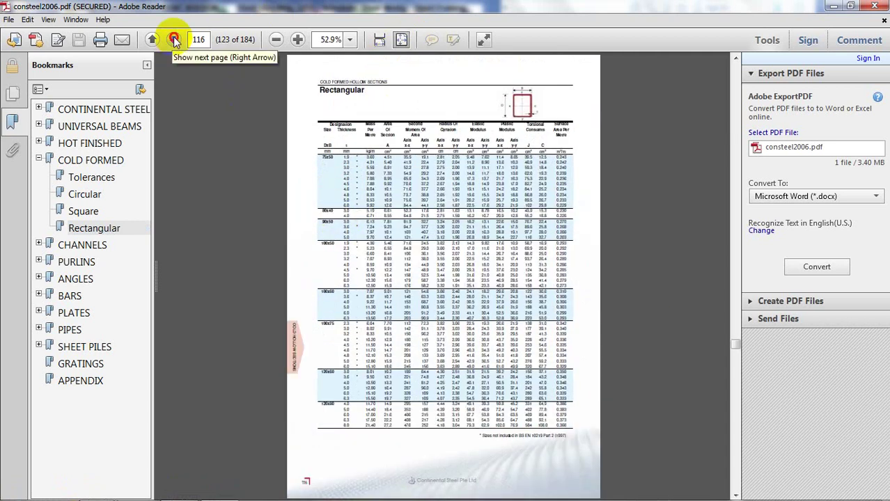
left_click(175, 41)
left_click(175, 40)
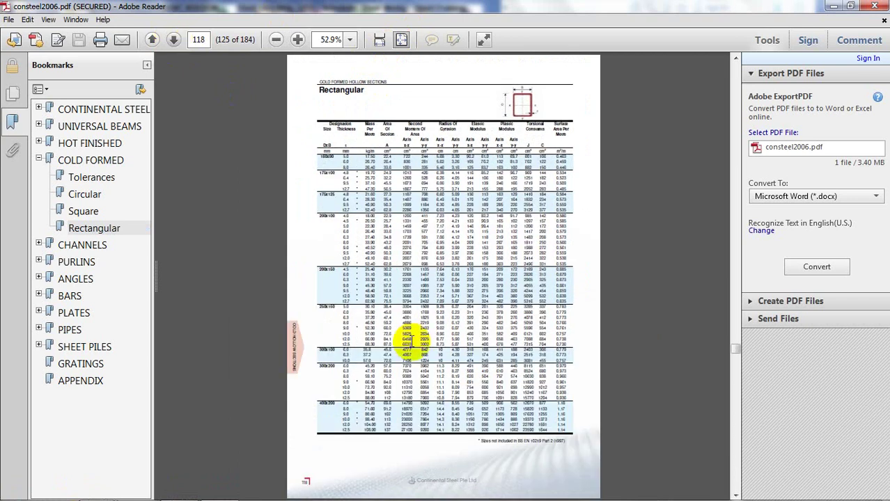
right_click(330, 317)
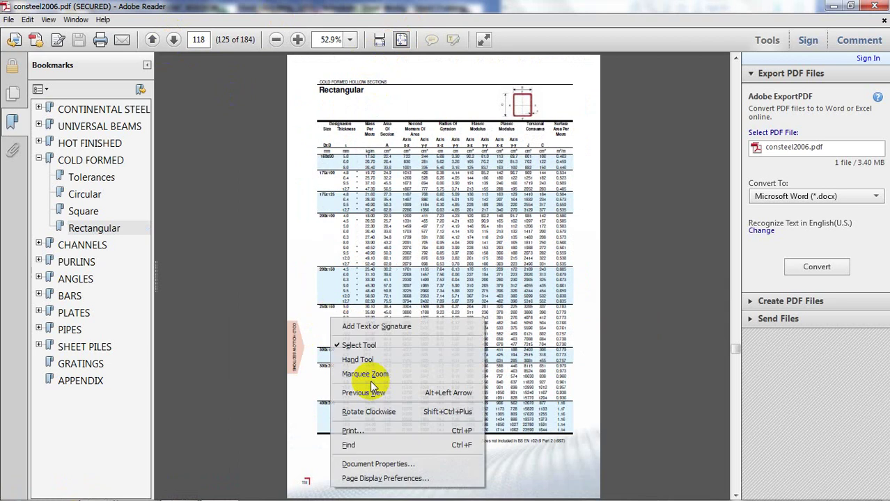
left_click(308, 291)
left_click_drag(463, 350, 576, 359)
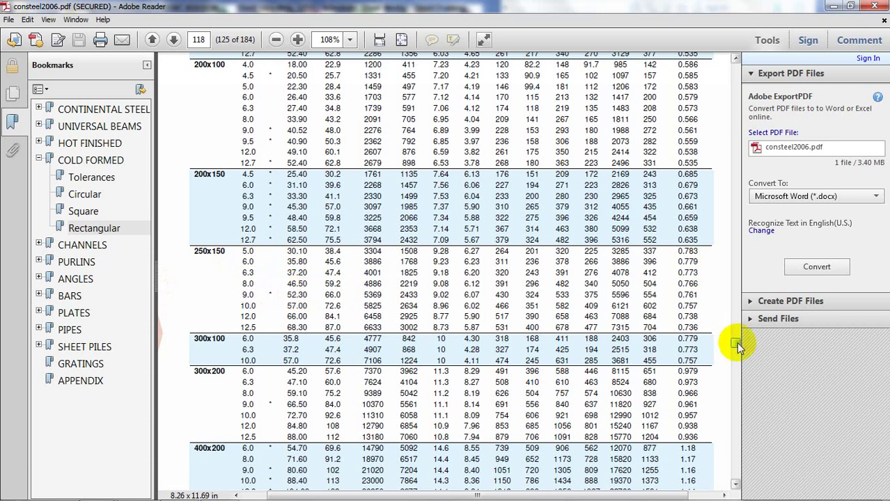
Step: Minimise the catalogue to get back to Revit
left_click(735, 58)
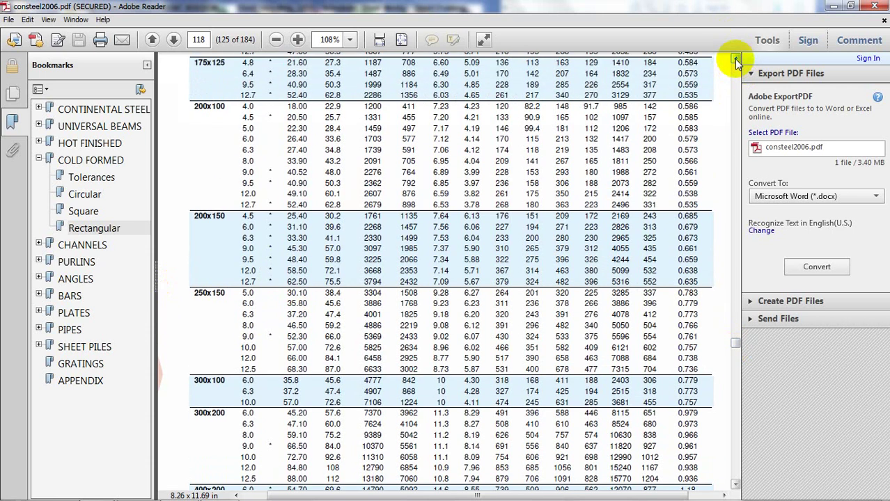
left_click(735, 58)
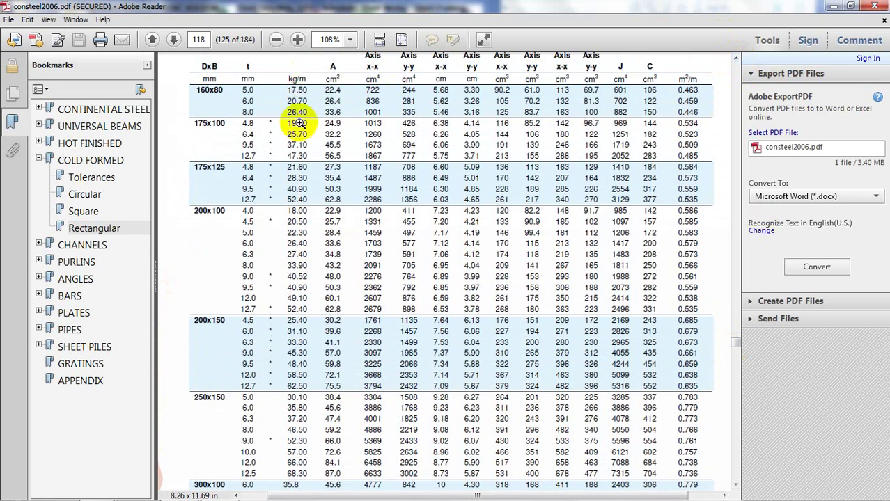
left_click(736, 486)
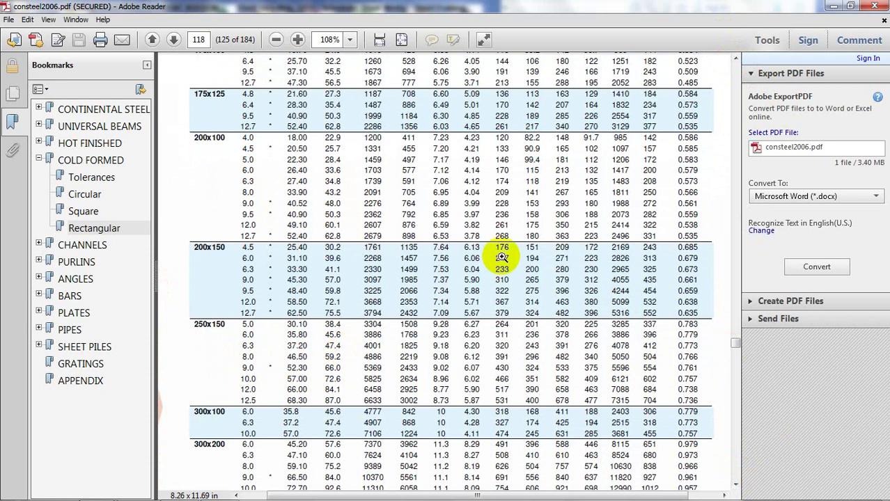
left_click(834, 6)
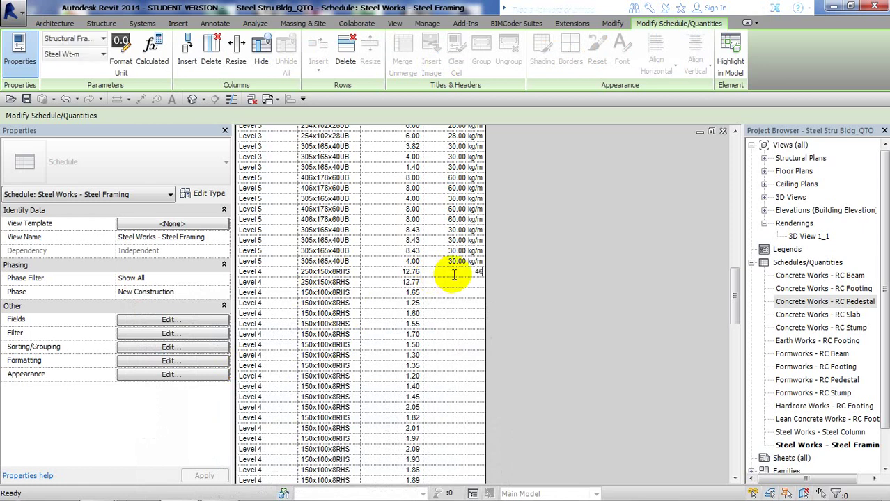
Step: Enter 46.5 kg/m as Steel Wt-m and apply it to all 250x150x8RHS members
type(".5")
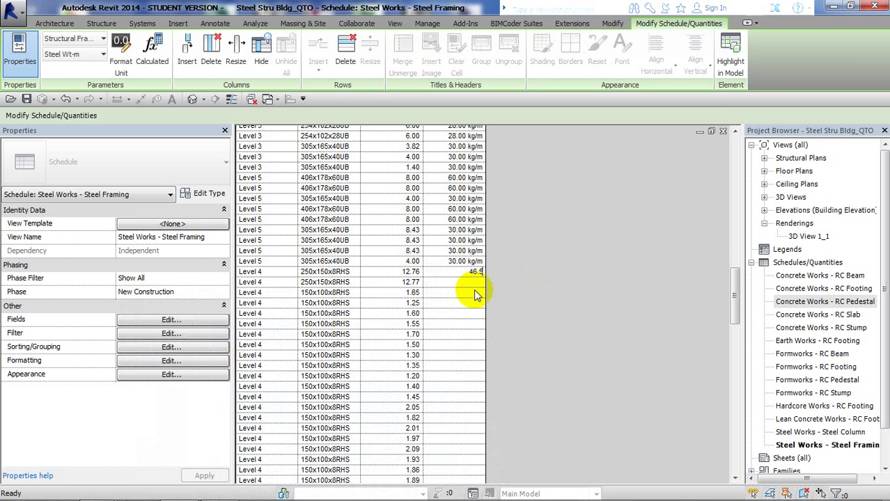
left_click(462, 287)
key("Return")
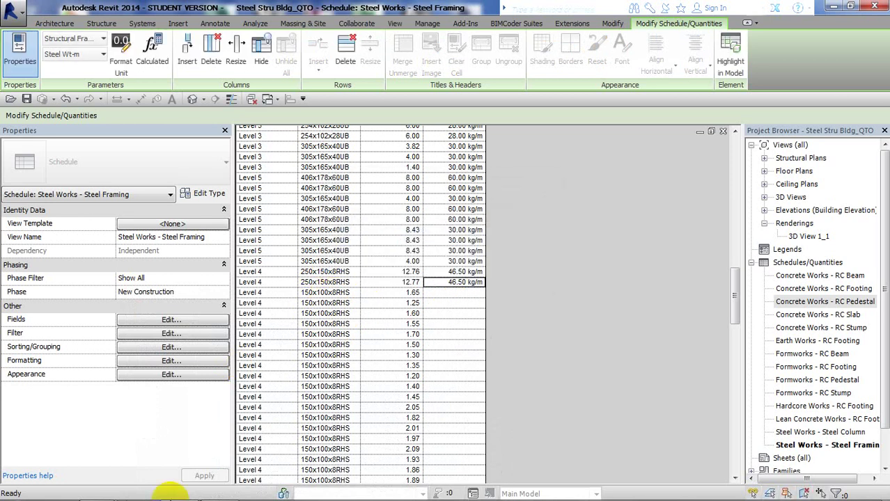
Step: Bring the catalogue forward and scroll up toward page 117's 150x100 rows
mouse_move(222, 496)
left_click(221, 487)
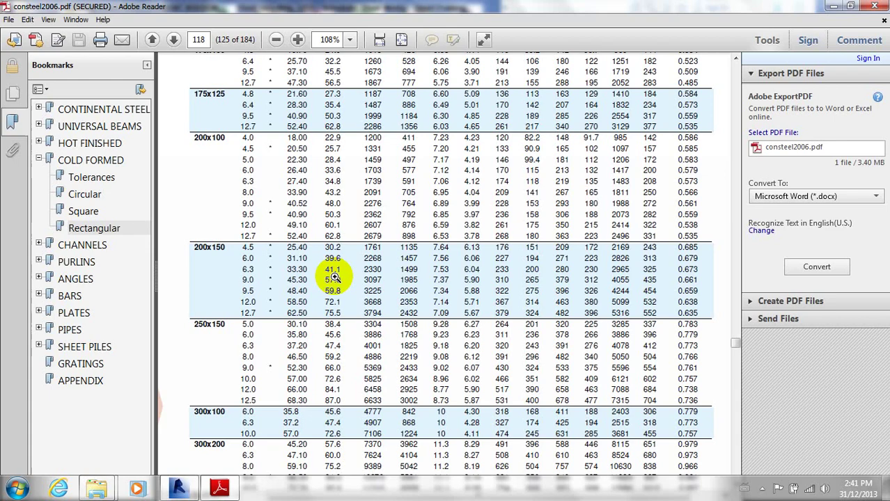
scroll(275, 267, "up", 3)
scroll(275, 266, "up", 5)
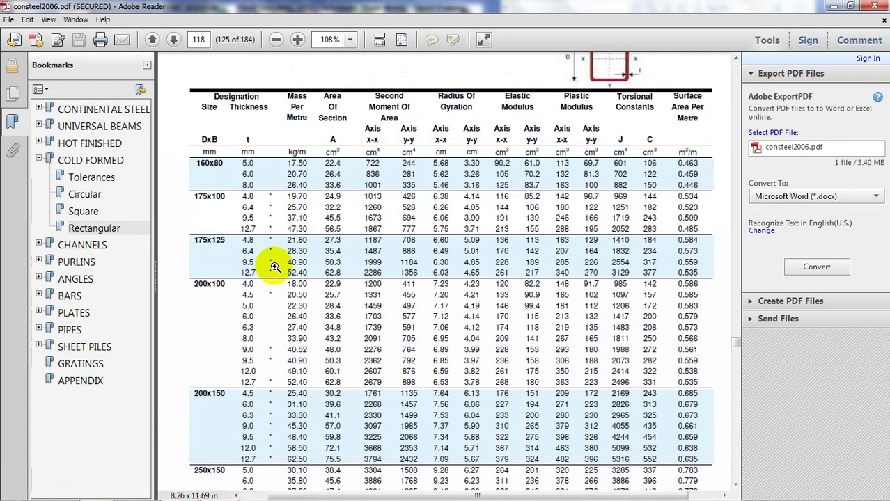
scroll(275, 267, "up", 5)
scroll(275, 266, "up", 8)
scroll(276, 267, "up", 4)
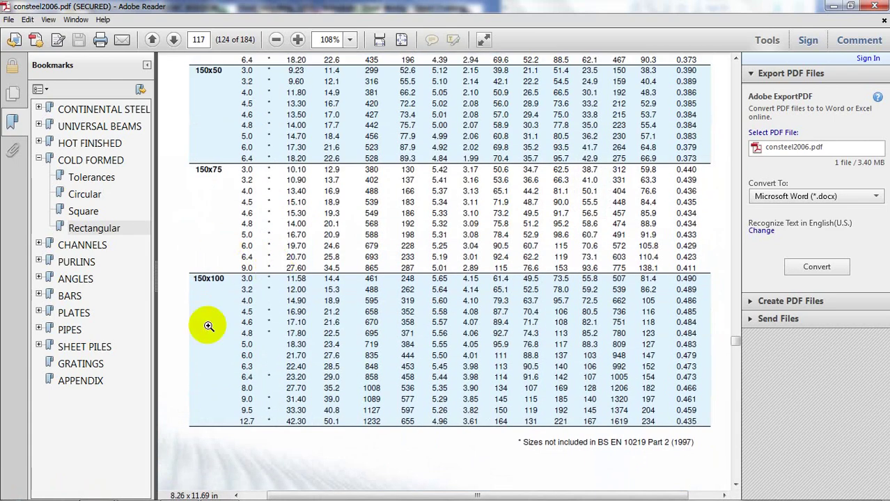
mouse_move(182, 495)
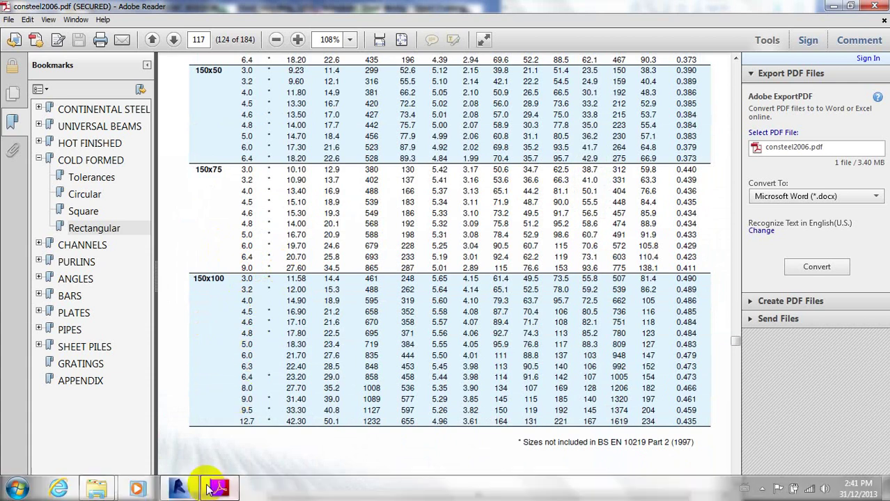
Step: Check the 150x100 masses, then minimise the catalogue and bring Revit forward
left_click(184, 488)
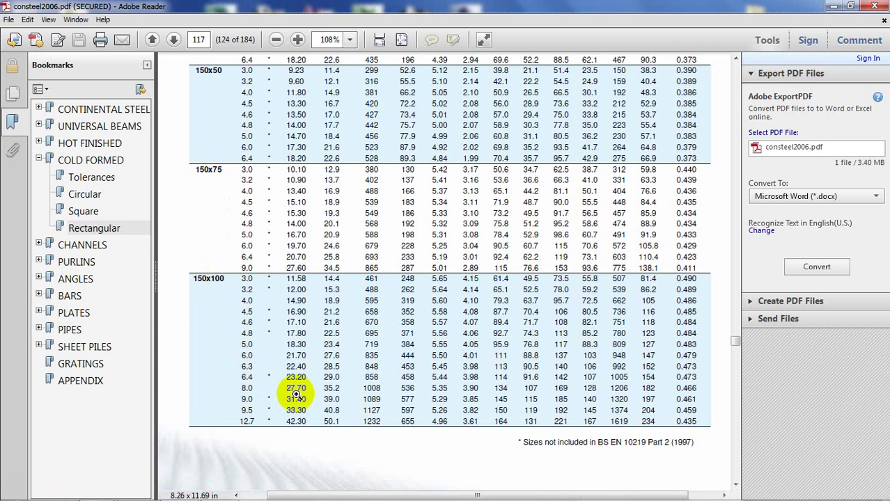
scroll(294, 395, "up", 2)
scroll(296, 363, "up", 2)
scroll(296, 306, "up", 2)
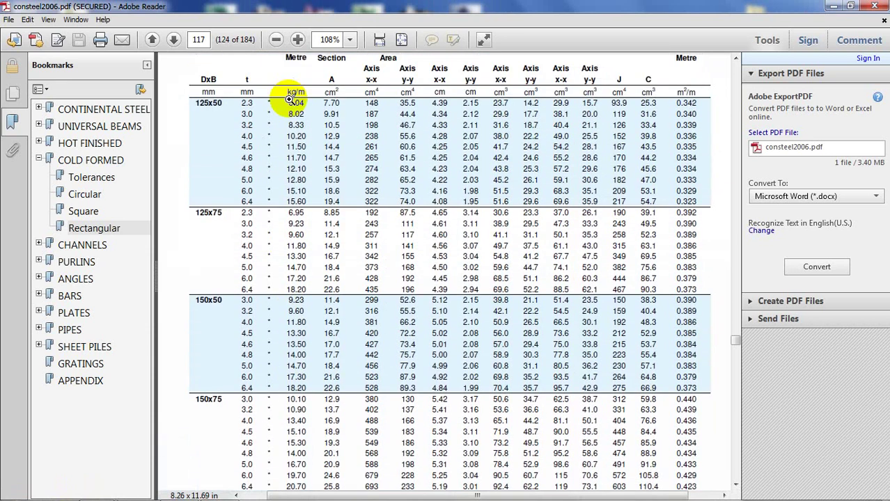
left_click(833, 5)
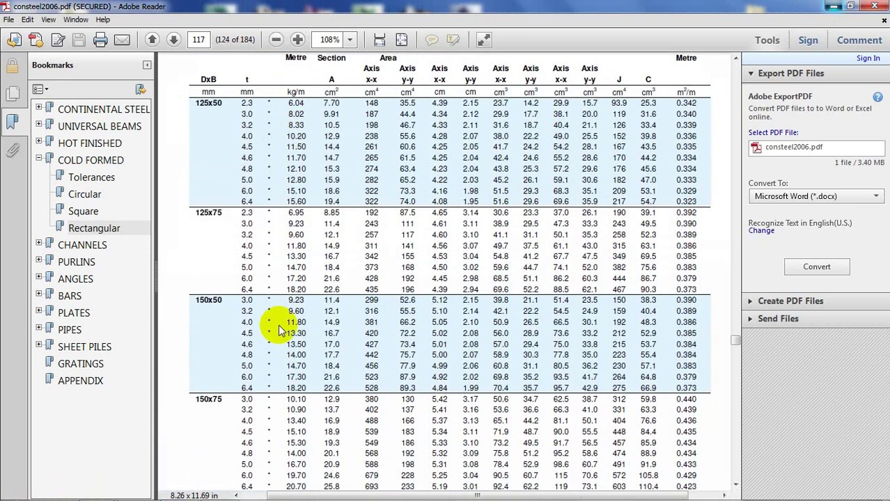
left_click(177, 489)
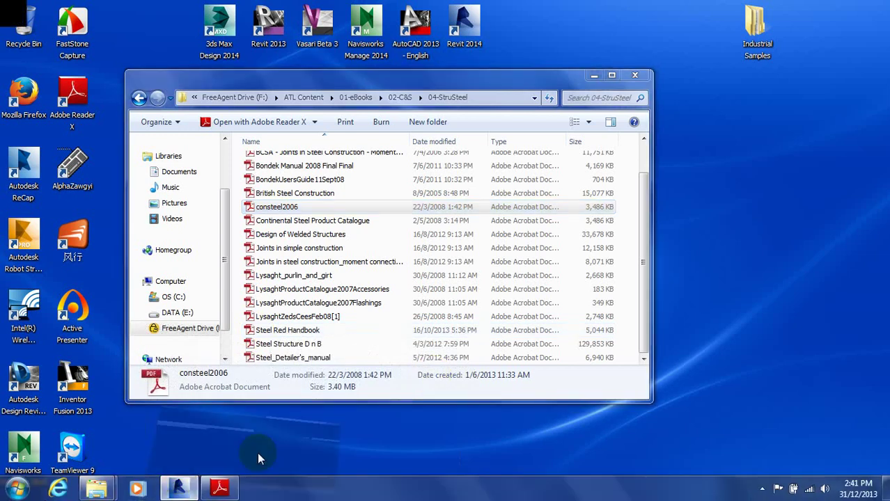
Step: Set Steel Wt-m to 27.7 for all 150x100x8RHS members and dismiss the advertisement popup
left_click(444, 294)
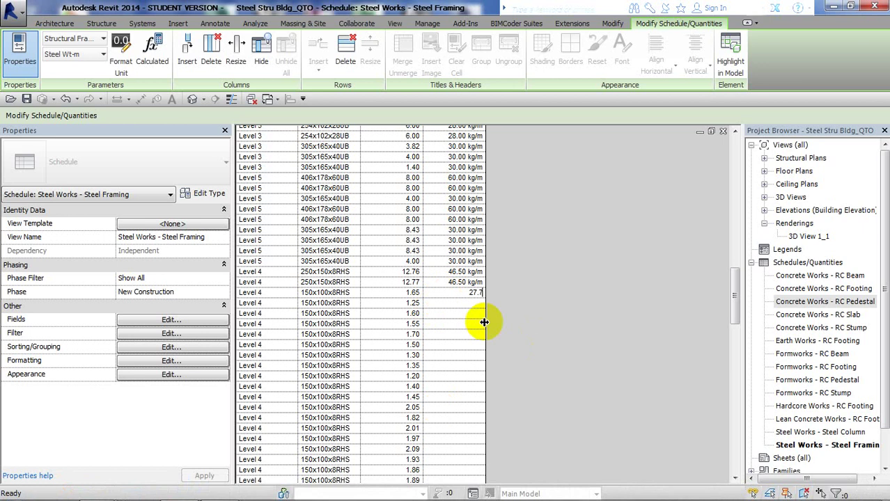
left_click(418, 285)
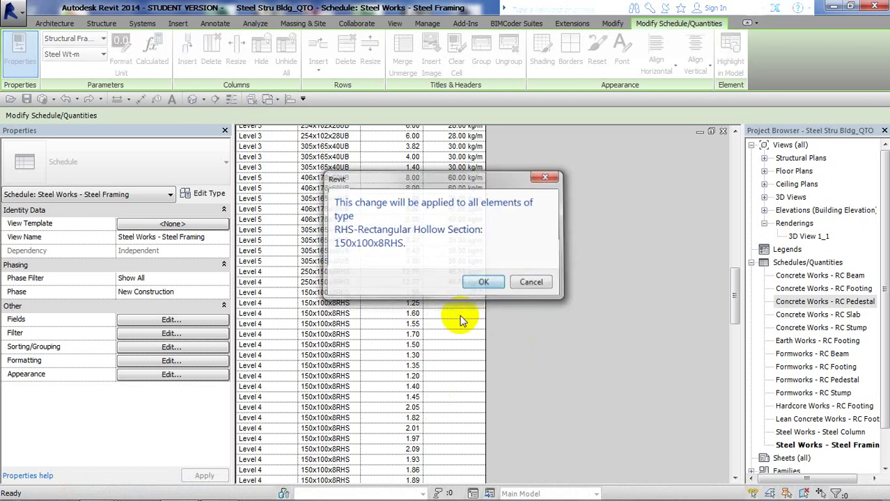
left_click(482, 286)
scroll(486, 333, "down", 2)
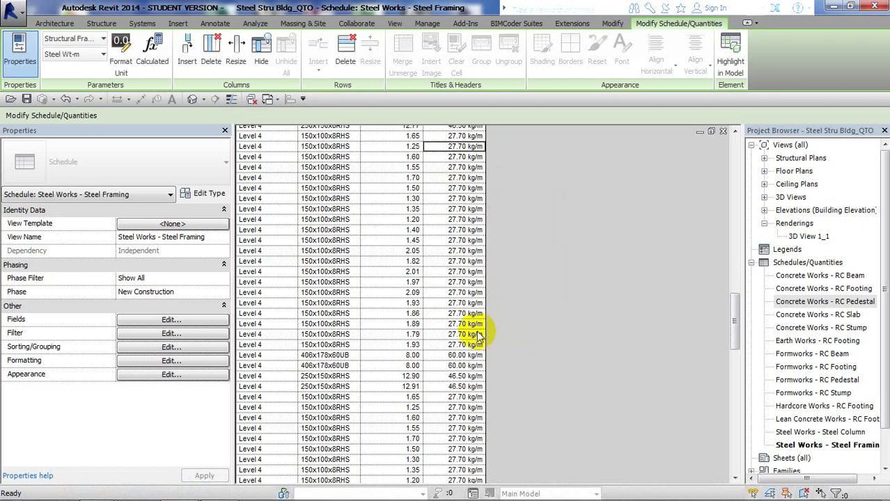
scroll(478, 333, "down", 1)
scroll(476, 334, "down", 1)
scroll(475, 335, "down", 3)
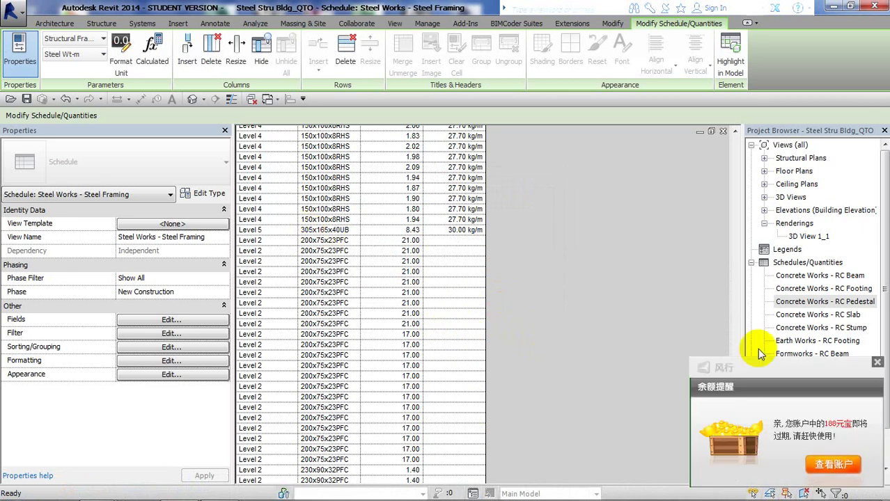
left_click(877, 362)
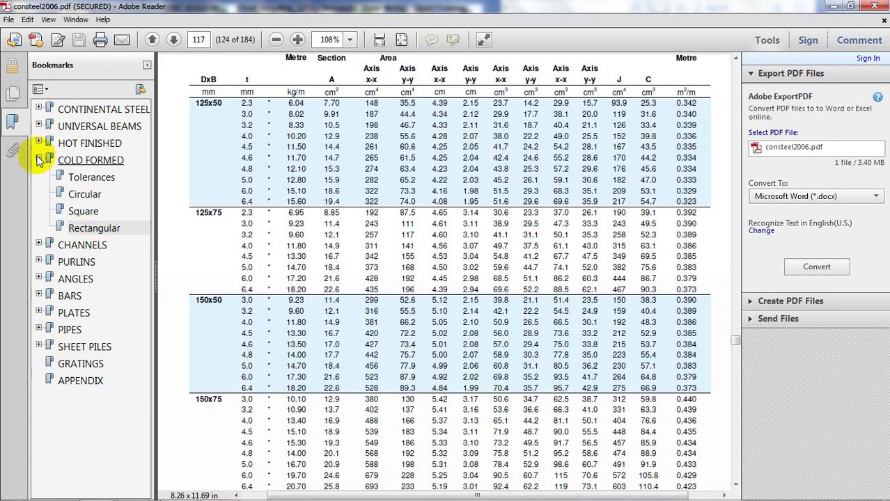
Step: Find 200x75's 23.4 kg/m in the Parallel Flange channel table, then select its Revit weight cell
left_click(38, 160)
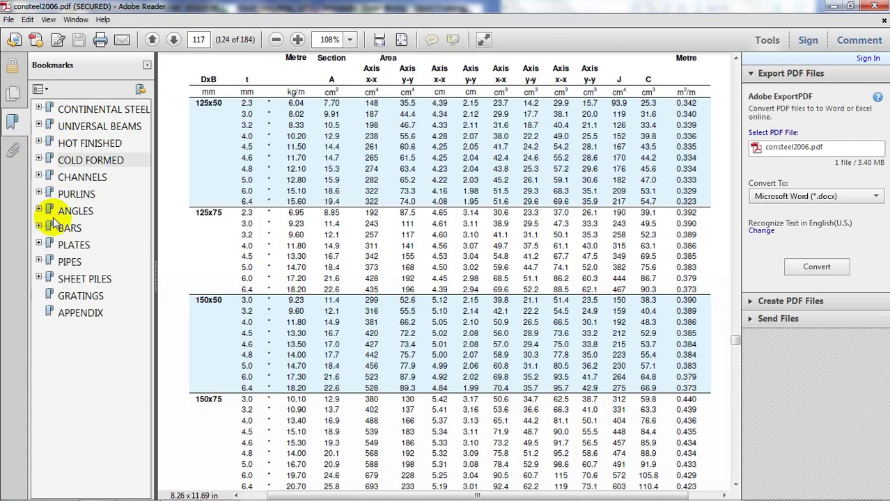
left_click(36, 176)
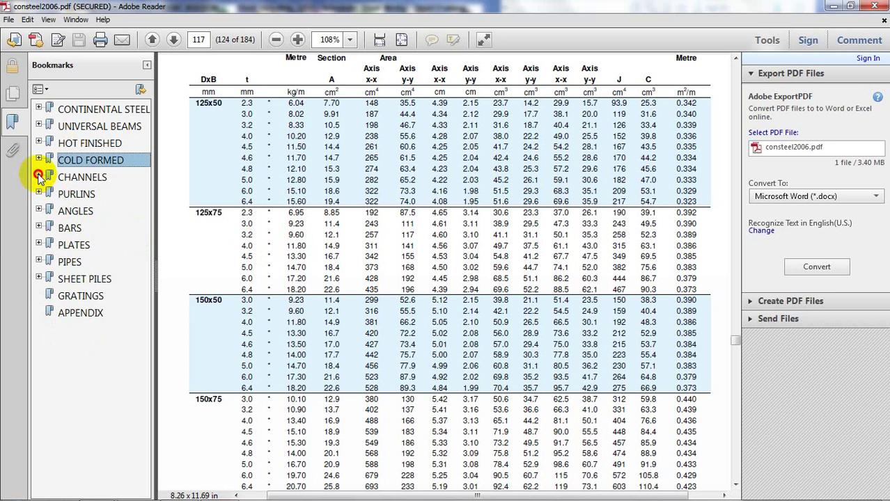
left_click(39, 177)
left_click(100, 234)
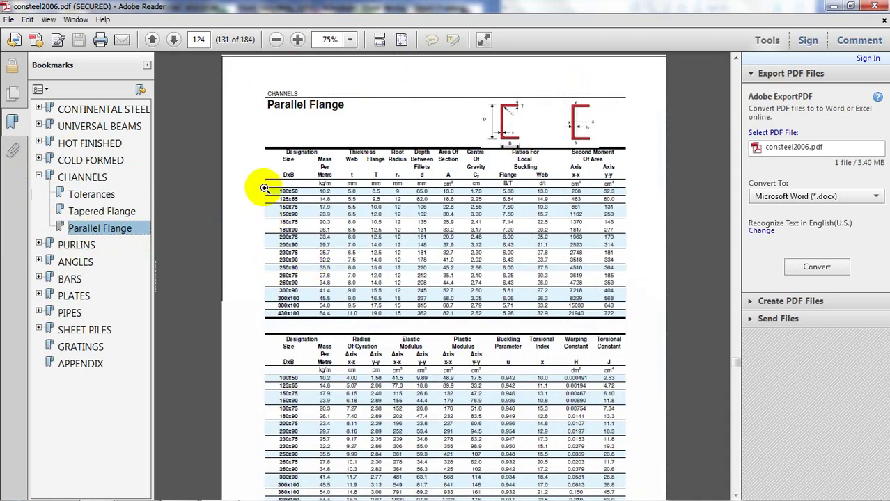
mouse_move(262, 181)
left_mouse_down()
mouse_move(639, 327)
mouse_move(650, 323)
left_mouse_up()
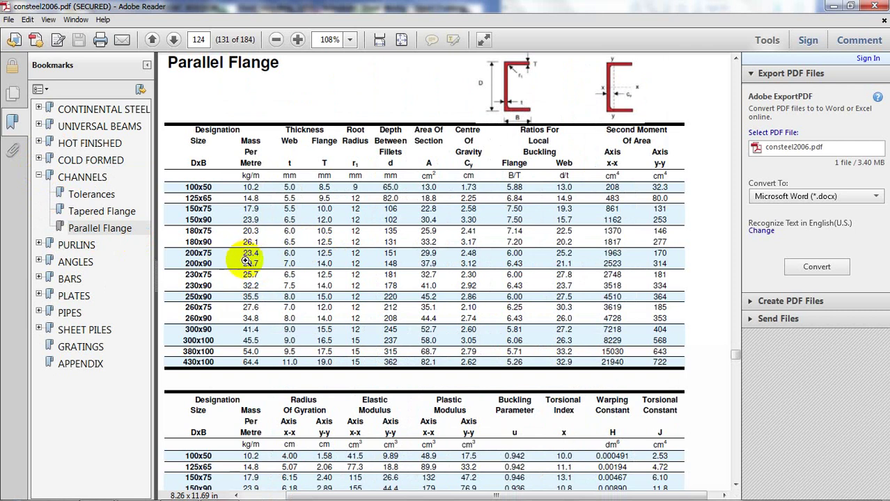
mouse_move(446, 499)
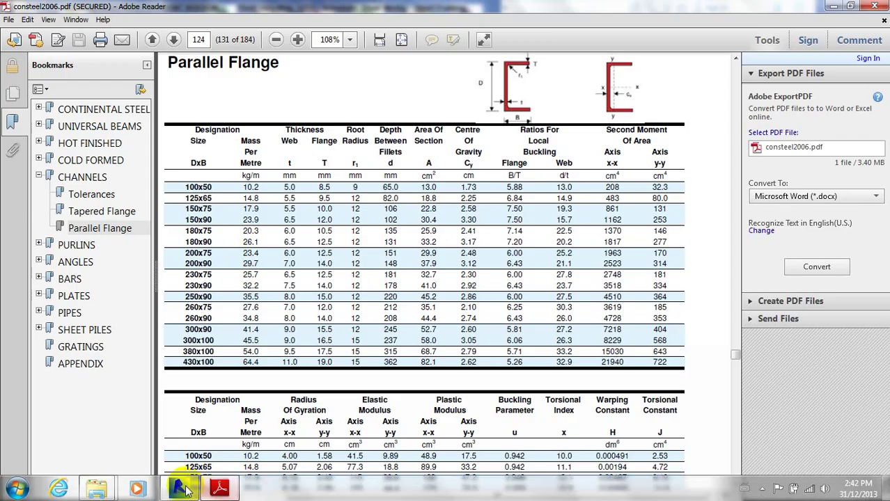
left_click(179, 489)
left_click(455, 246)
type("23.4")
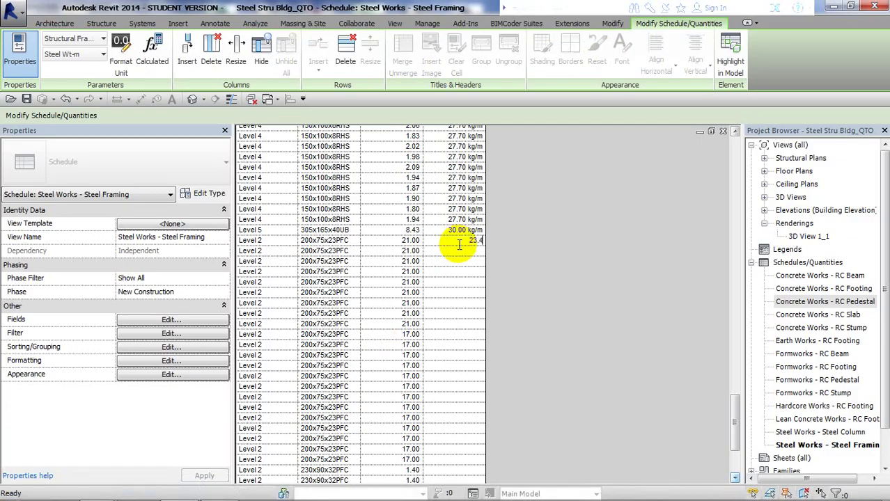
Step: Apply 23.4 kg/m to every 200x75x23PFC member
key("Return")
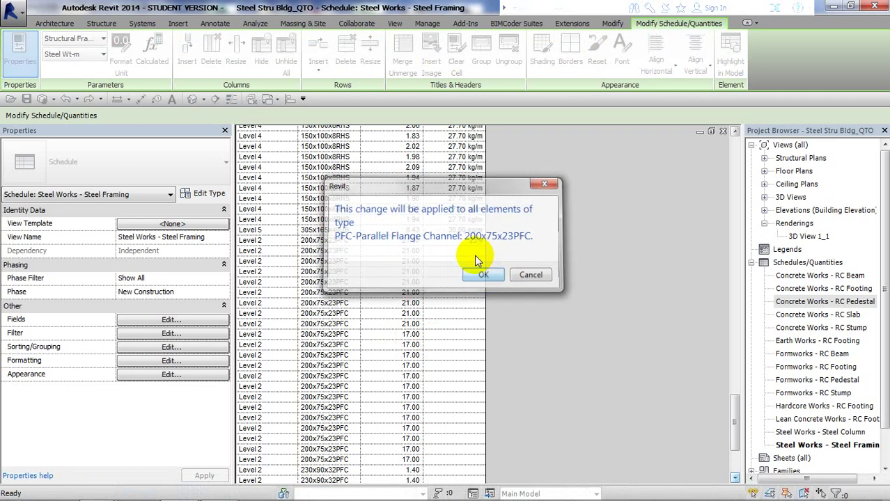
left_click(519, 278)
scroll(510, 386, "down", 2)
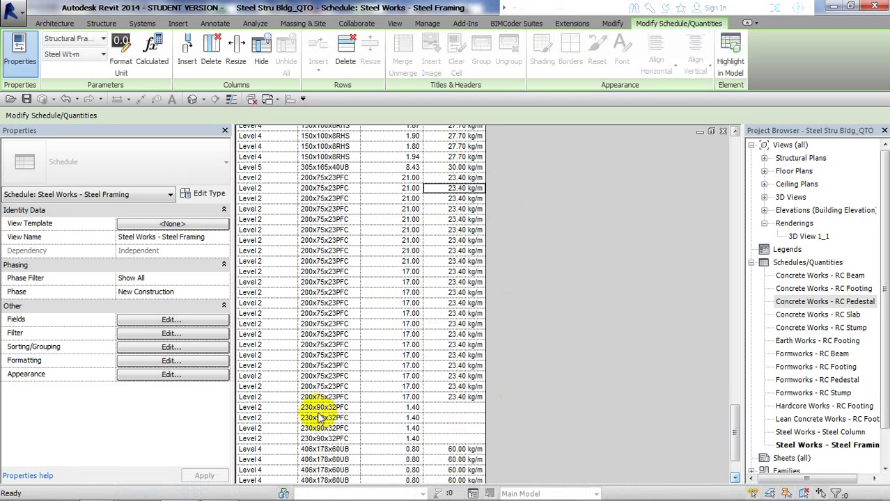
scroll(430, 418, "down", 2)
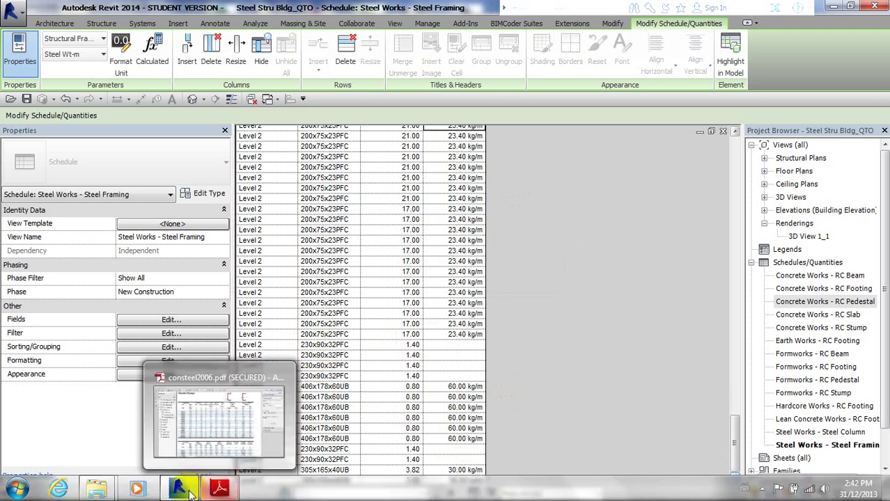
mouse_move(178, 489)
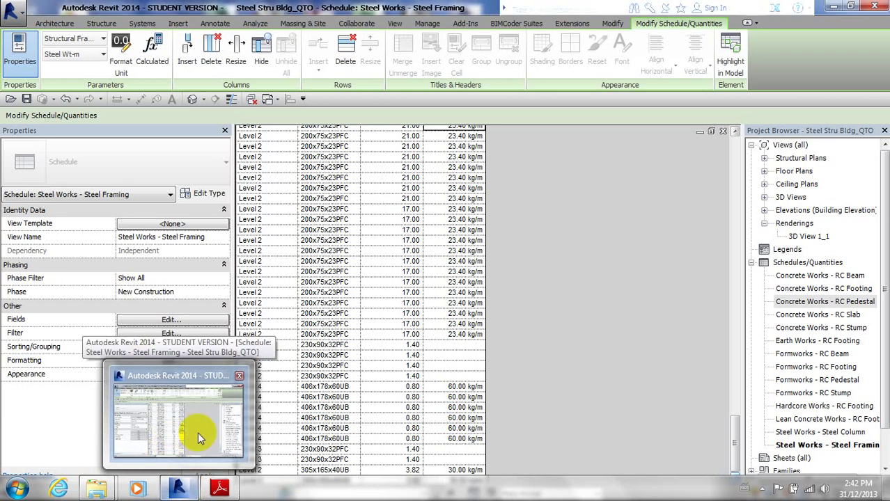
left_click(198, 435)
Step: Check the PDF, then apply 32.2 kg/m to every 230x90x32PFC member
key("alt+Tab")
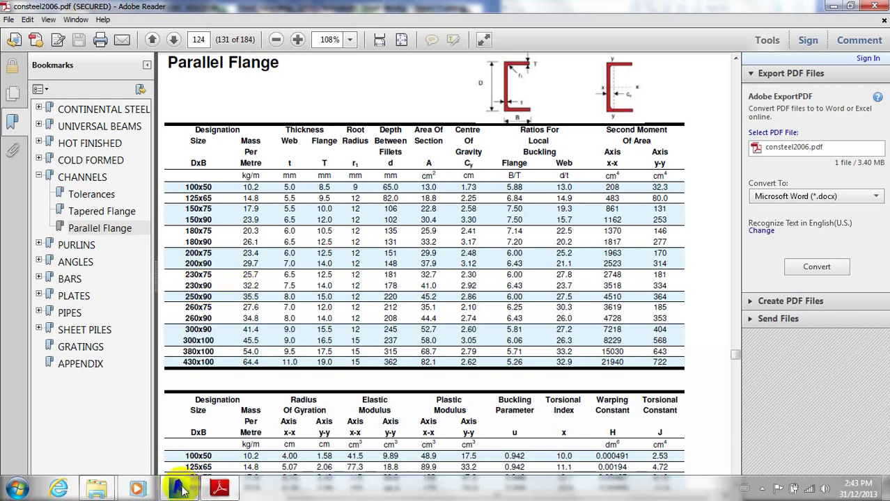
left_click(179, 493)
left_click(462, 345)
type("32.2")
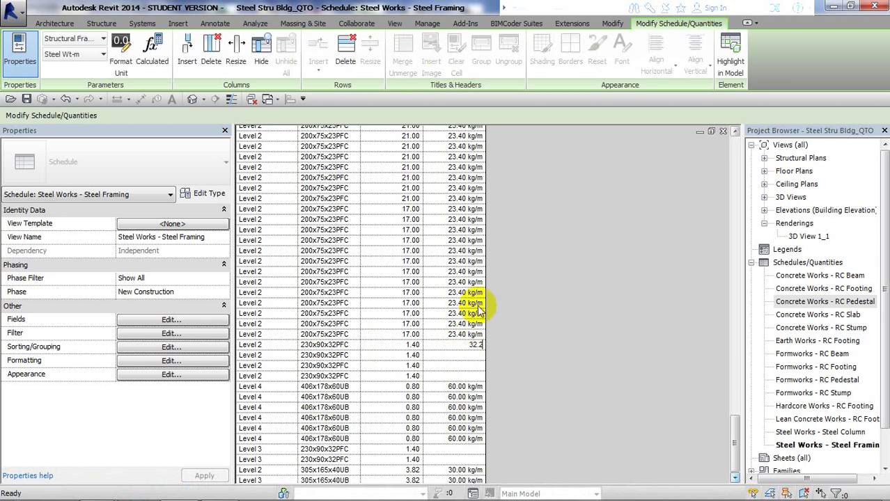
left_click(422, 352)
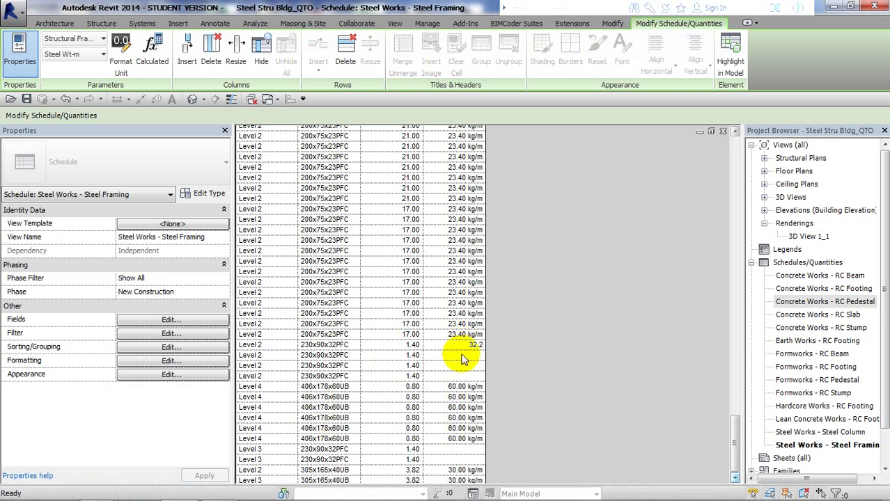
left_click(480, 277)
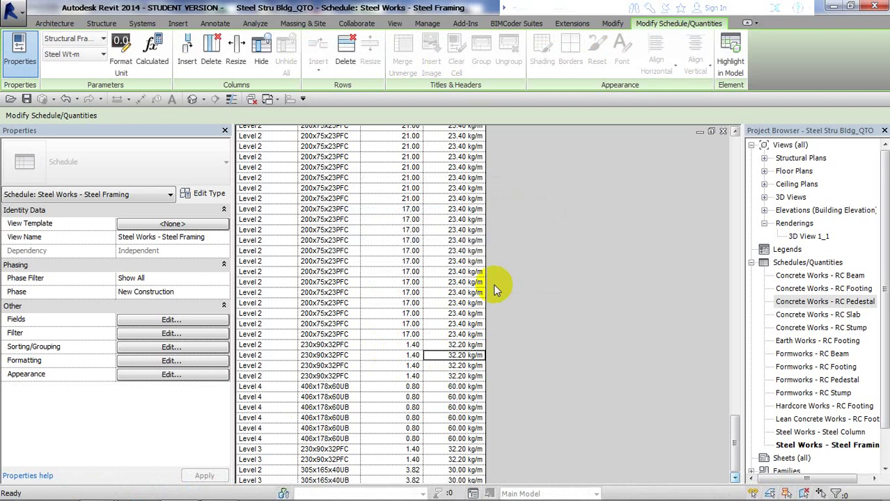
scroll(516, 324, "up", 5)
scroll(497, 318, "up", 5)
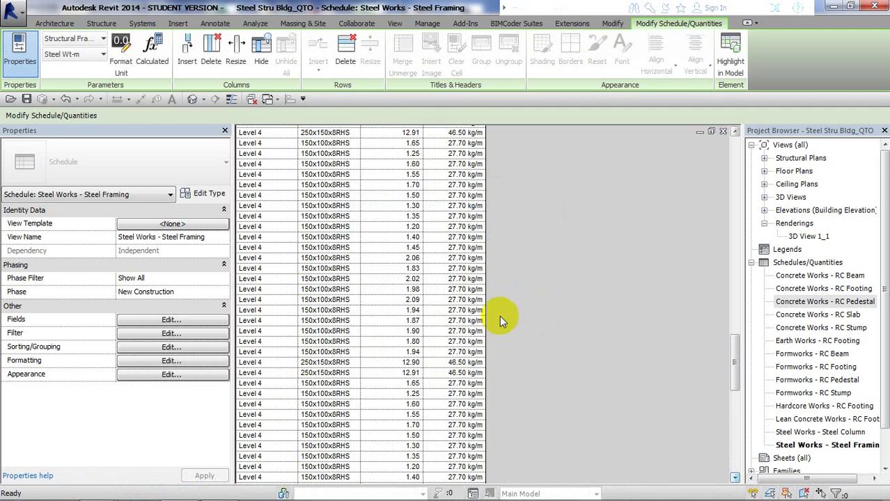
scroll(499, 314, "up", 5)
scroll(497, 308, "up", 5)
scroll(497, 306, "up", 5)
scroll(497, 307, "up", 5)
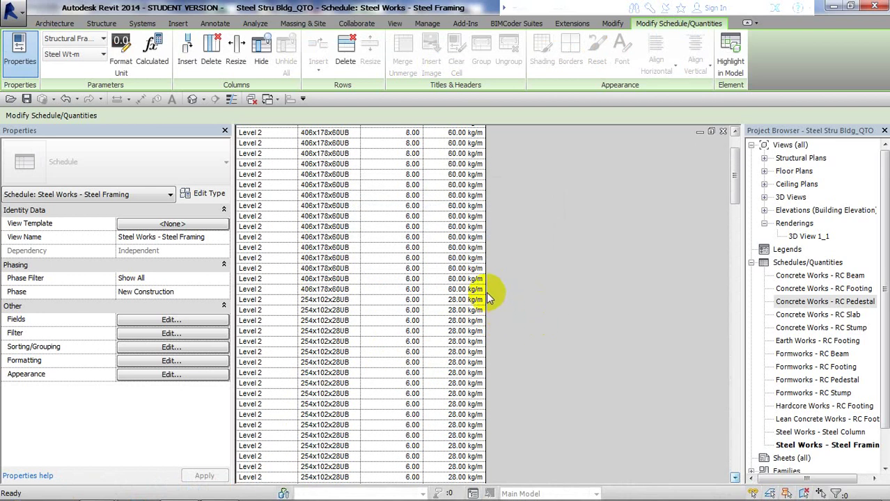
scroll(496, 307, "up", 3)
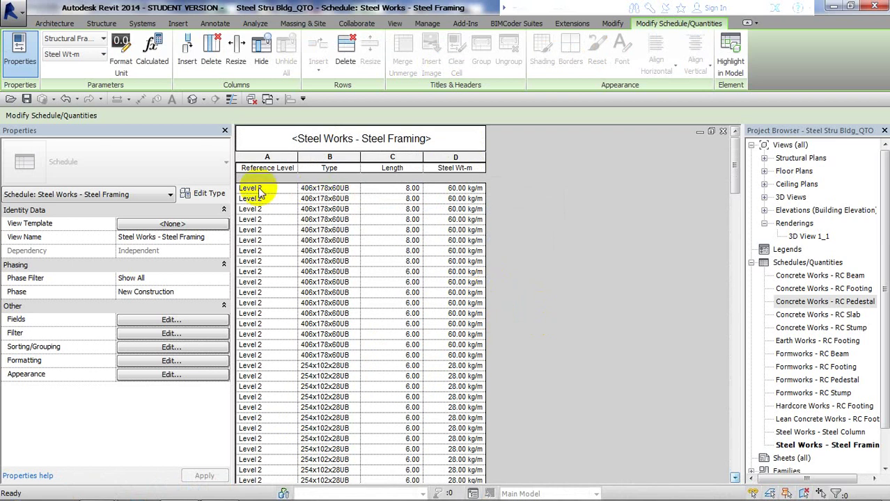
Step: In Sorting/Grouping, sort by Reference Level then by Type, and apply
left_click(172, 347)
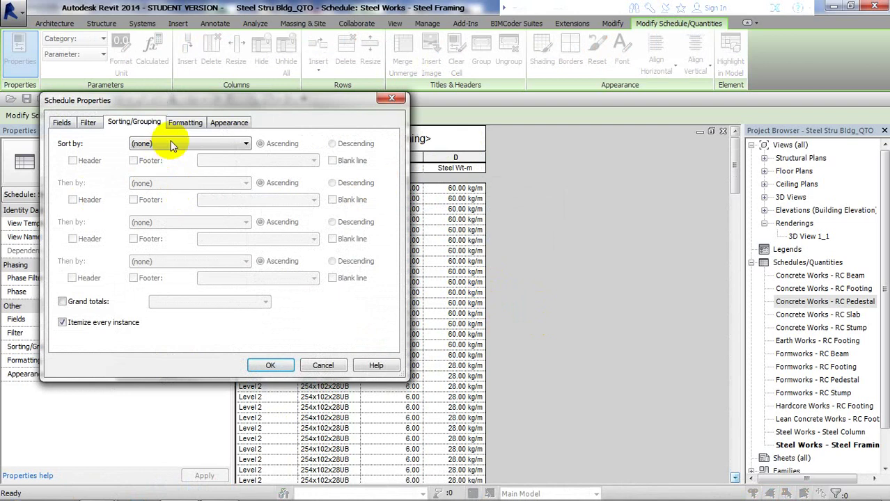
left_click(170, 147)
left_click(166, 166)
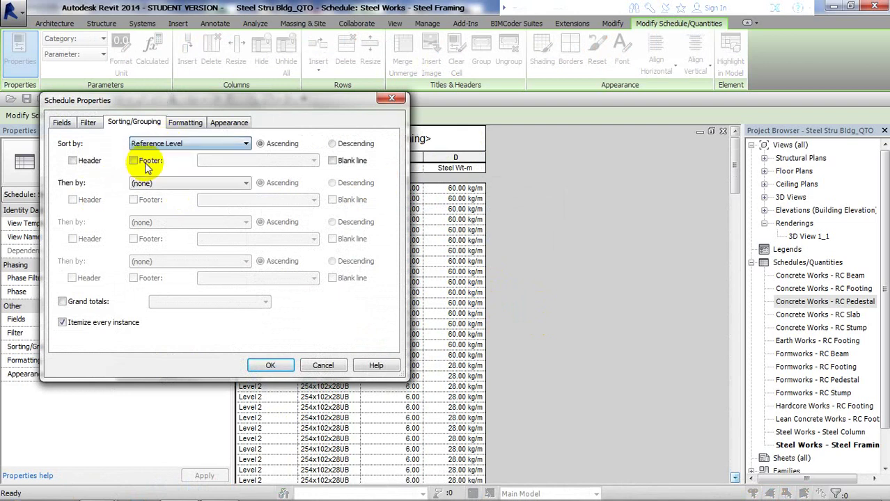
left_click(170, 187)
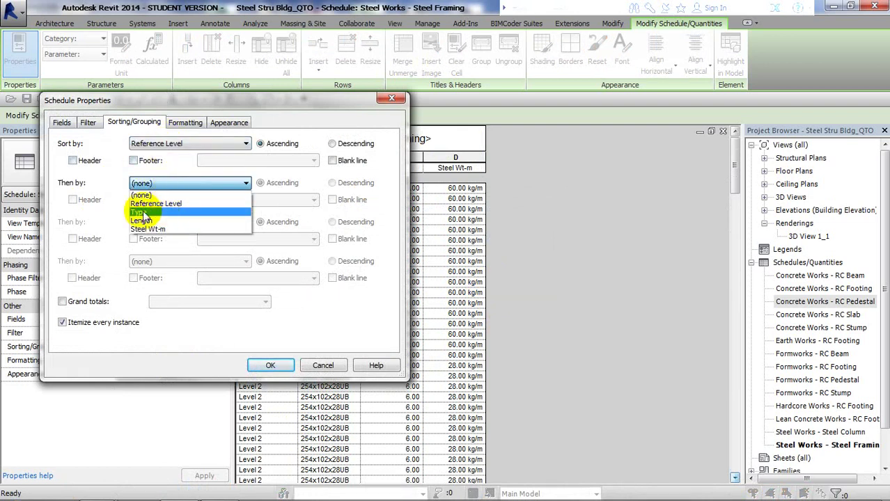
left_click(167, 210)
left_click(271, 365)
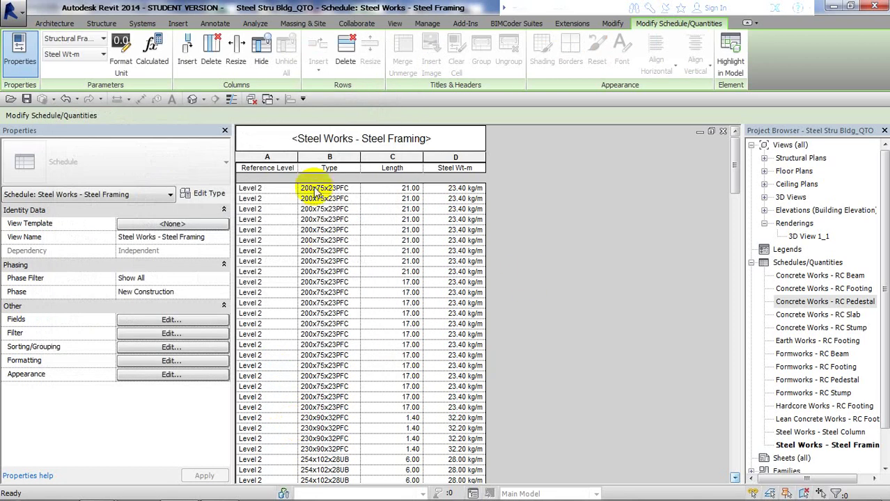
scroll(335, 234, "down", 3)
scroll(337, 239, "down", 2)
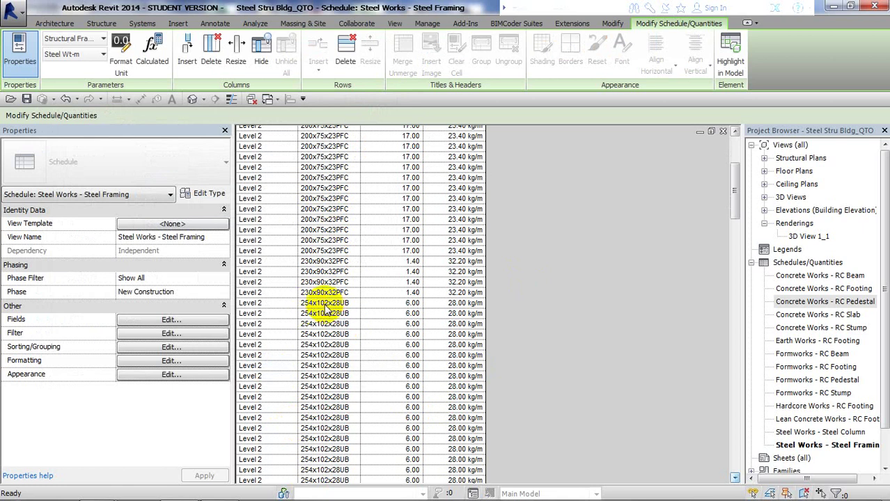
mouse_move(180, 490)
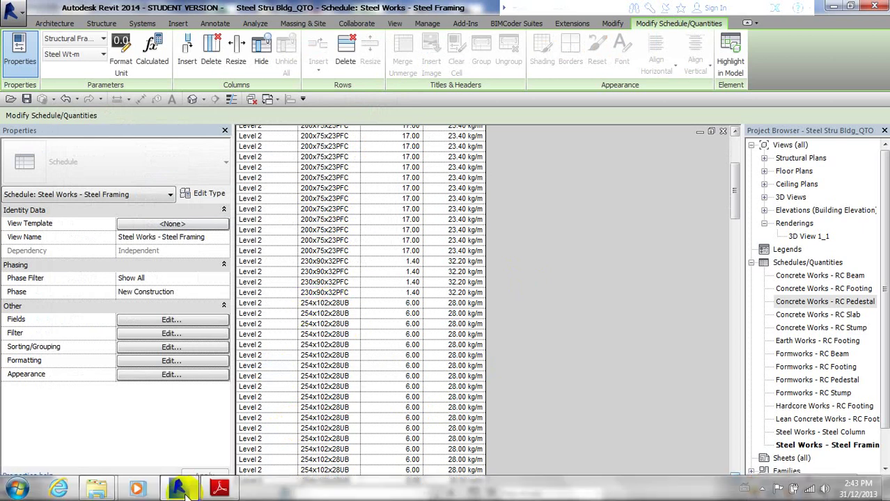
Step: Open the WF Beams tables from the UNIVERSAL BEAMS bookmarks
left_click(220, 490)
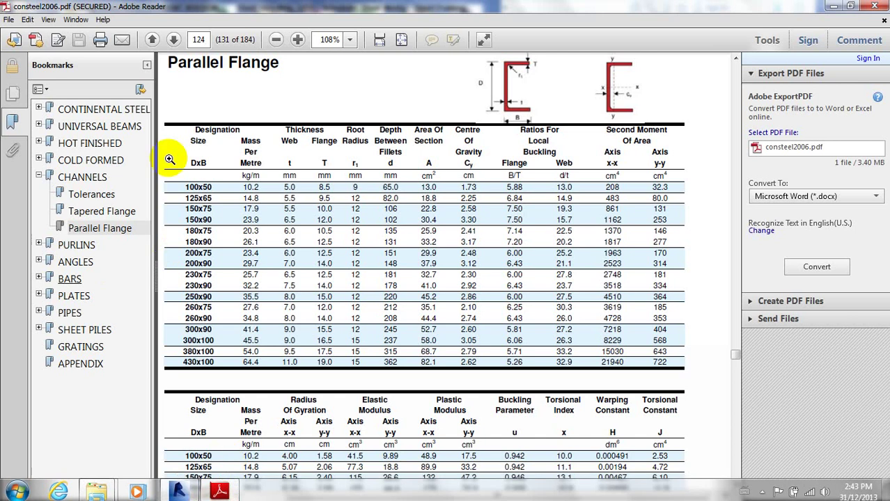
left_click(37, 167)
left_click(38, 127)
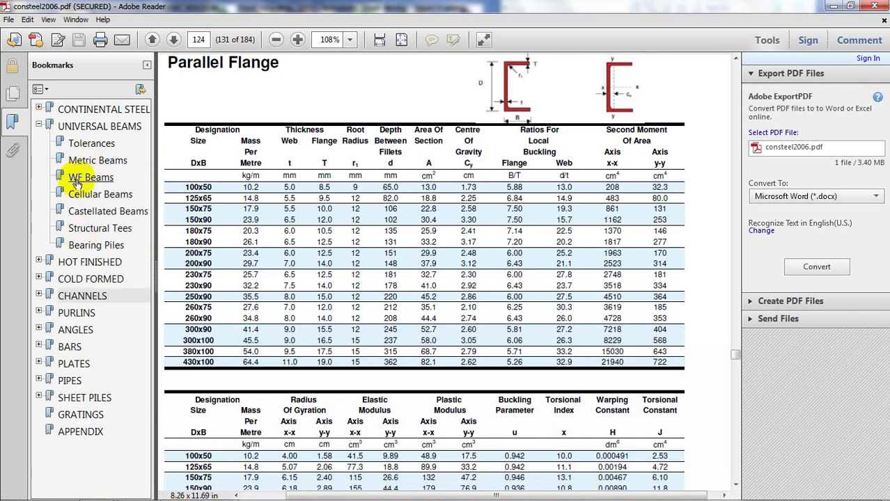
left_click(84, 182)
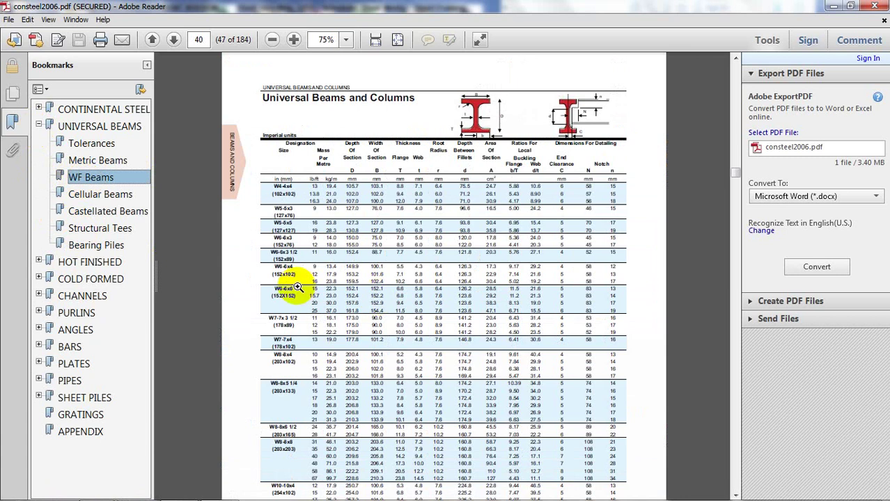
scroll(298, 288, "down", 1)
scroll(298, 287, "down", 1)
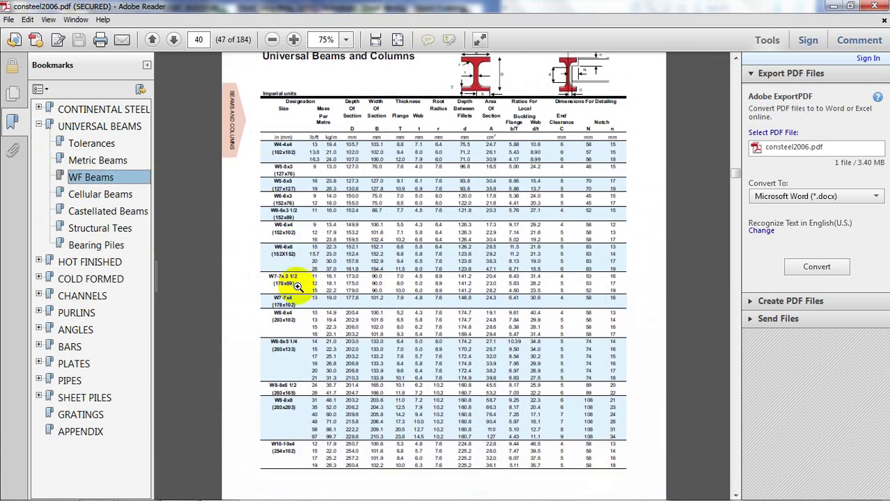
scroll(299, 287, "down", 1)
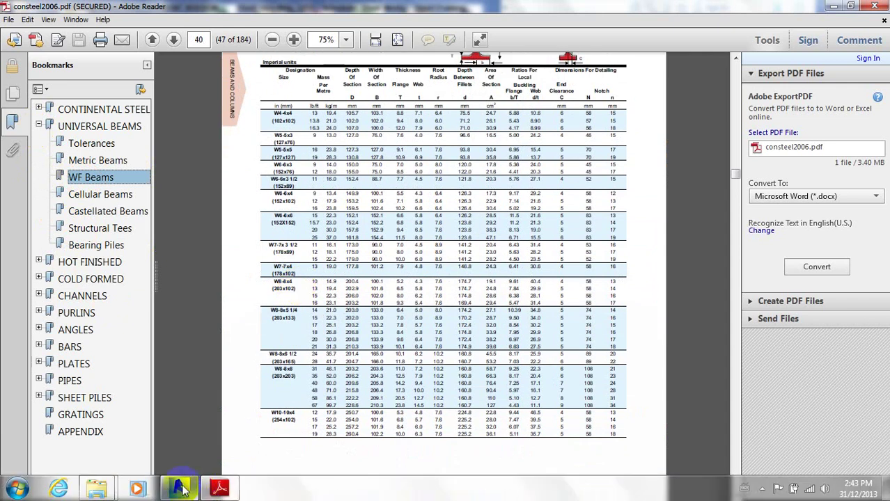
Step: Zoom into the WF Beams table and scroll to the 254x102 rows
left_click(180, 489)
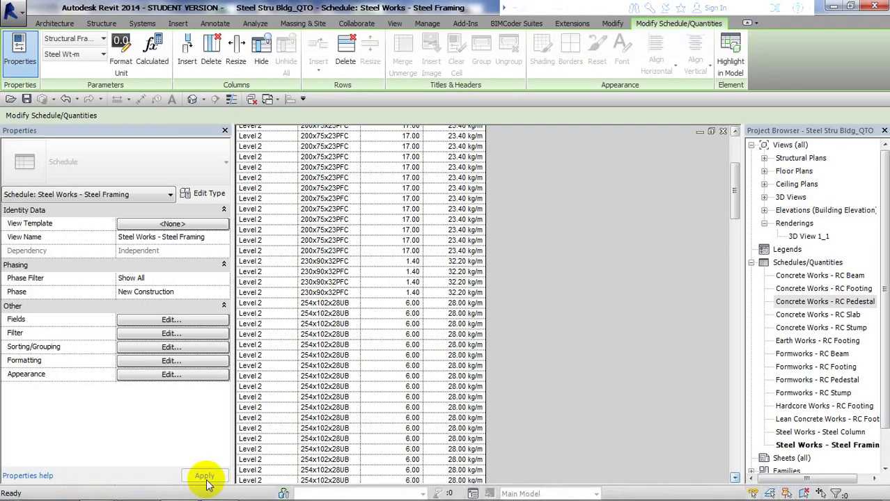
left_click(224, 489)
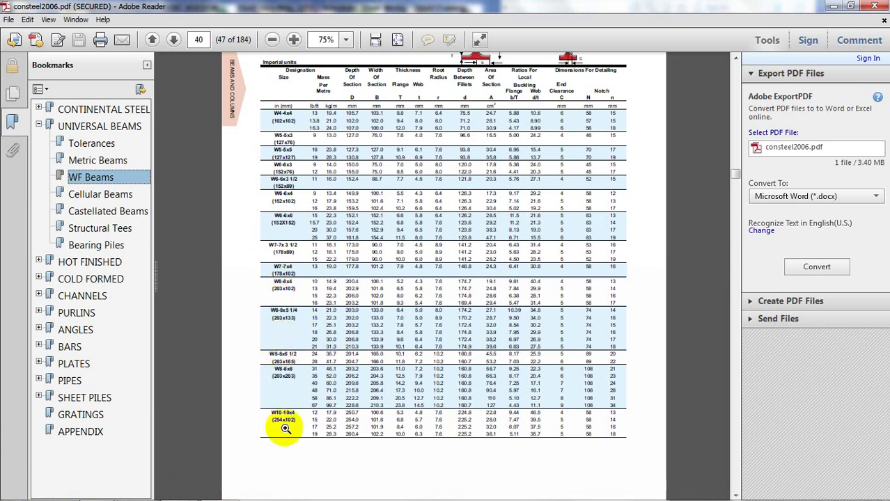
left_click_drag(259, 407, 648, 463)
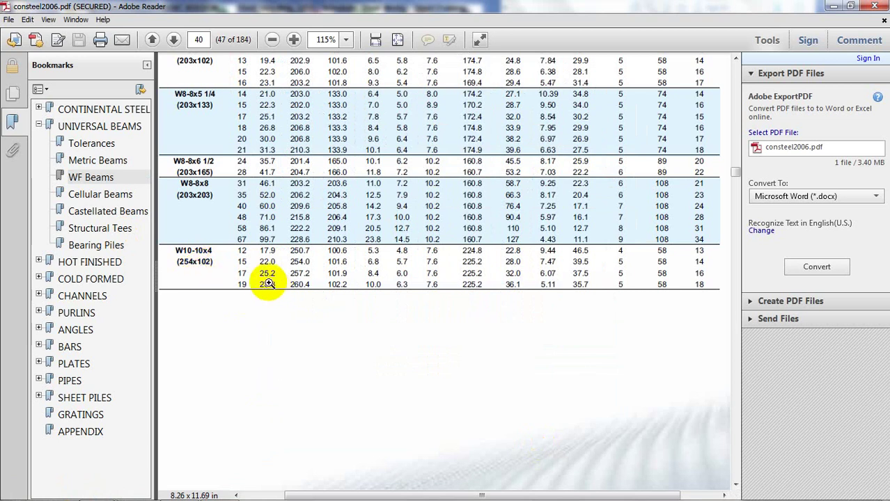
scroll(266, 280, "up", 2)
scroll(265, 313, "up", 3)
scroll(237, 209, "up", 4)
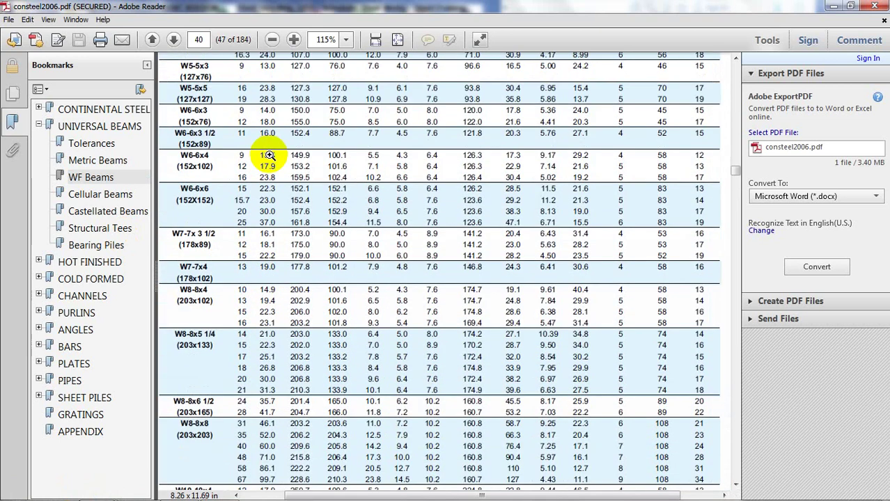
scroll(270, 129, "up", 1)
scroll(271, 130, "up", 1)
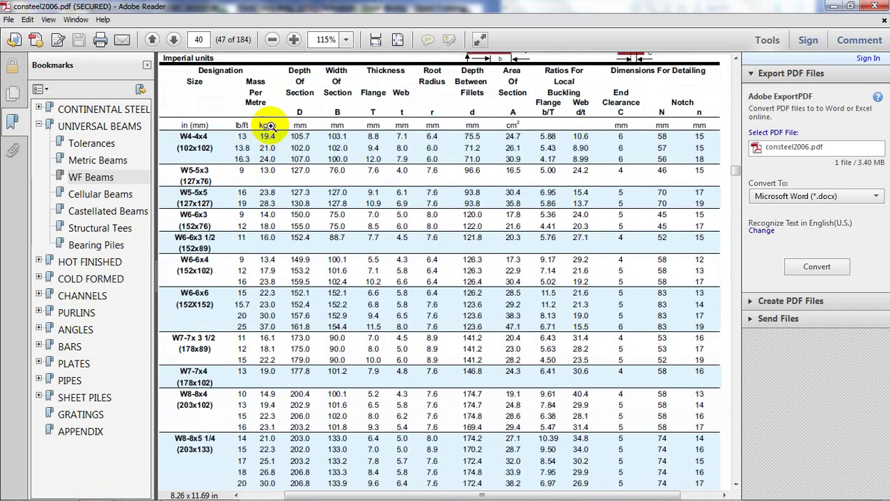
Step: Compare the 254x102x28UB schedule row with the catalogue, then return to Revit
left_click(178, 489)
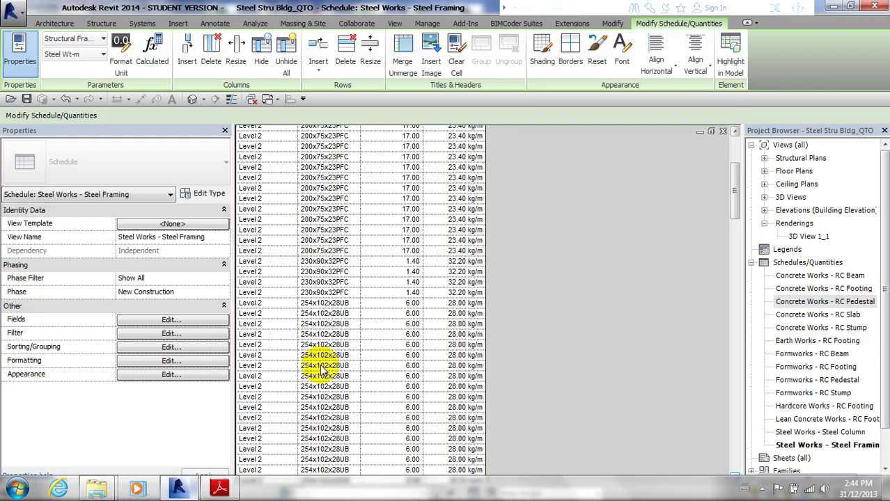
scroll(453, 202, "up", 5)
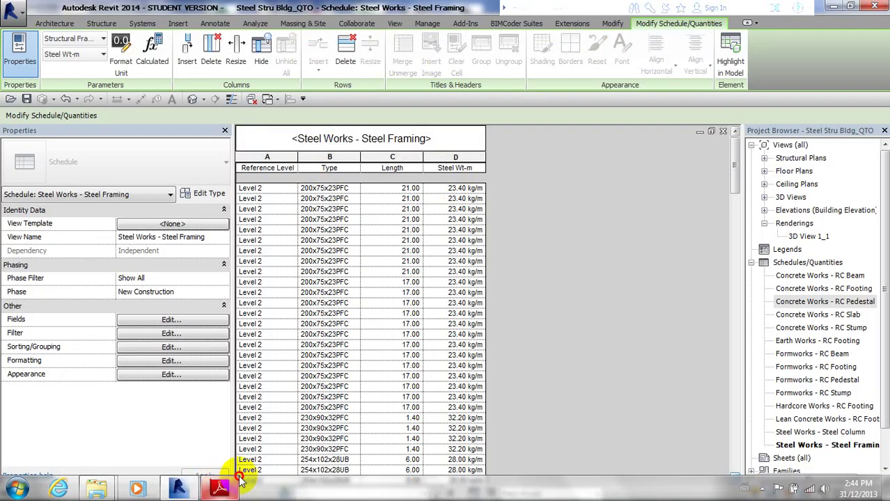
left_click(237, 481)
scroll(298, 383, "down", 5)
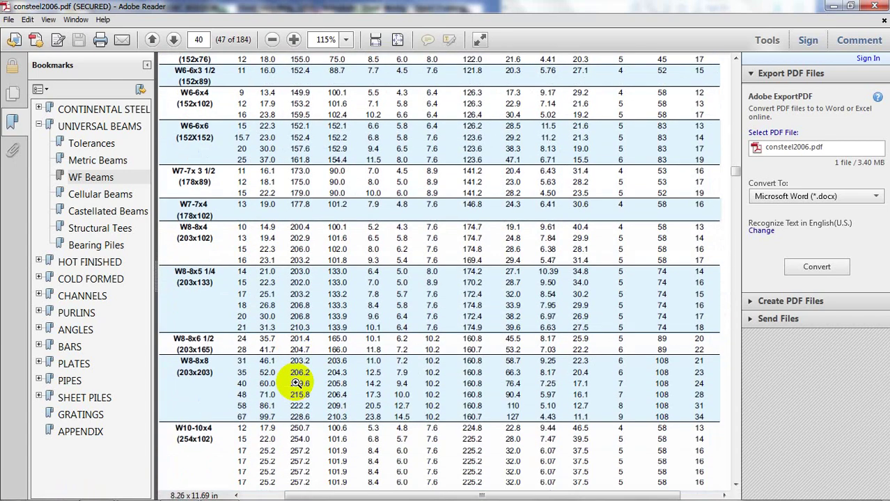
scroll(297, 383, "down", 2)
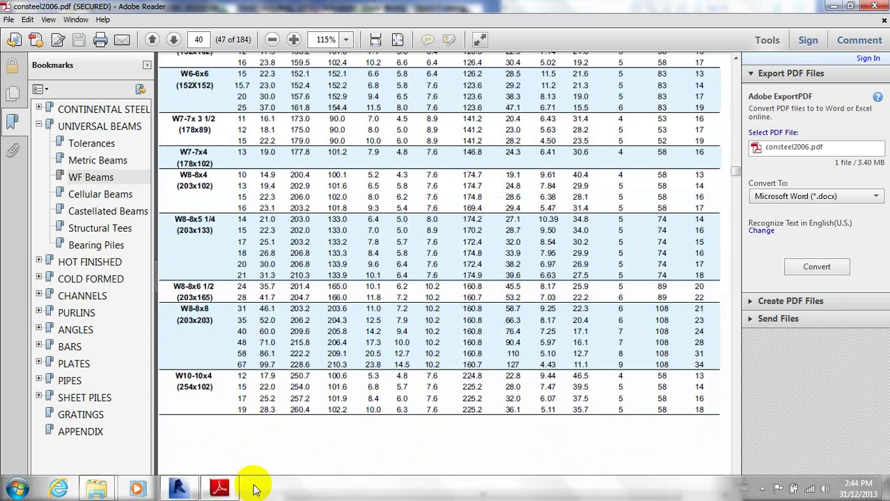
left_click(182, 489)
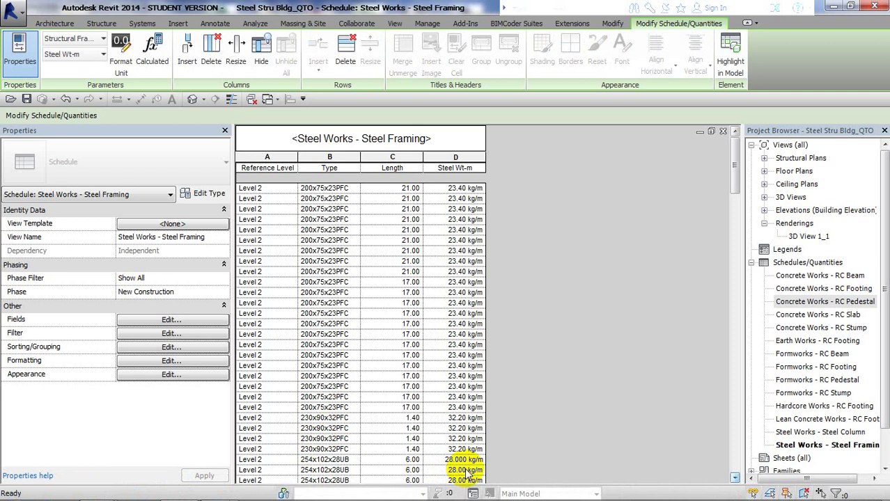
Step: Apply 28.2 kg/m to every 254x102x28UB beam and scroll down the schedule
key("Return")
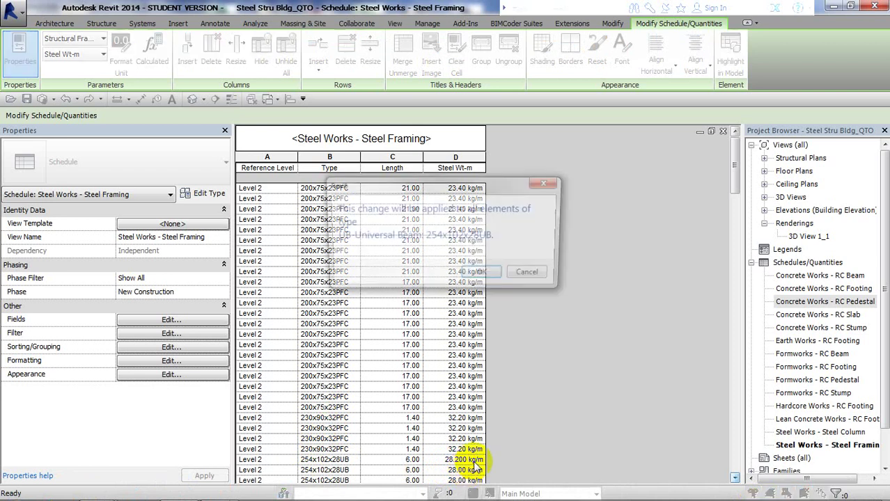
left_click(491, 276)
scroll(527, 303, "down", 5)
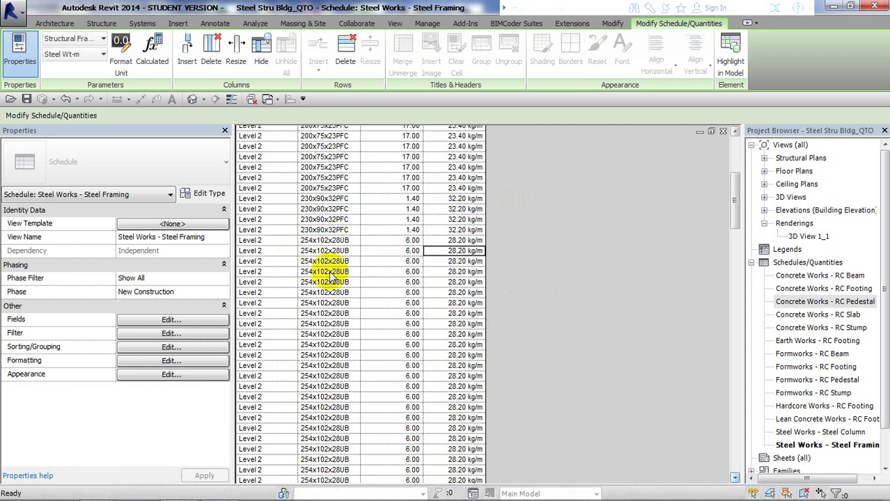
scroll(333, 277, "down", 3)
scroll(333, 276, "down", 2)
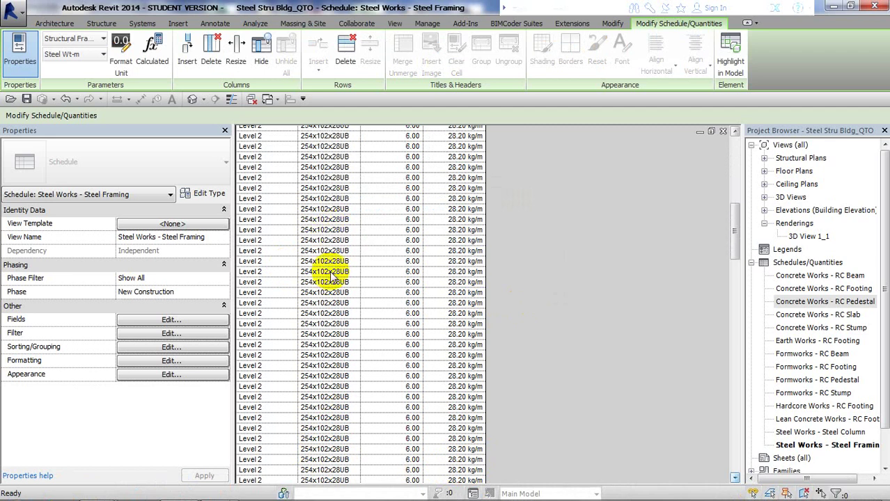
scroll(333, 277, "down", 2)
scroll(333, 277, "down", 3)
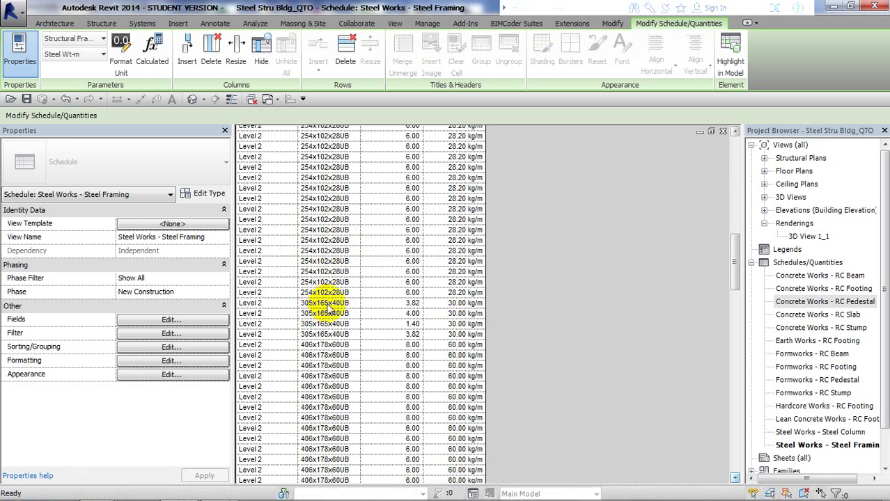
Step: Look up the 305x165 WF beam masses on the next catalogue page, then return to Revit
left_click(220, 493)
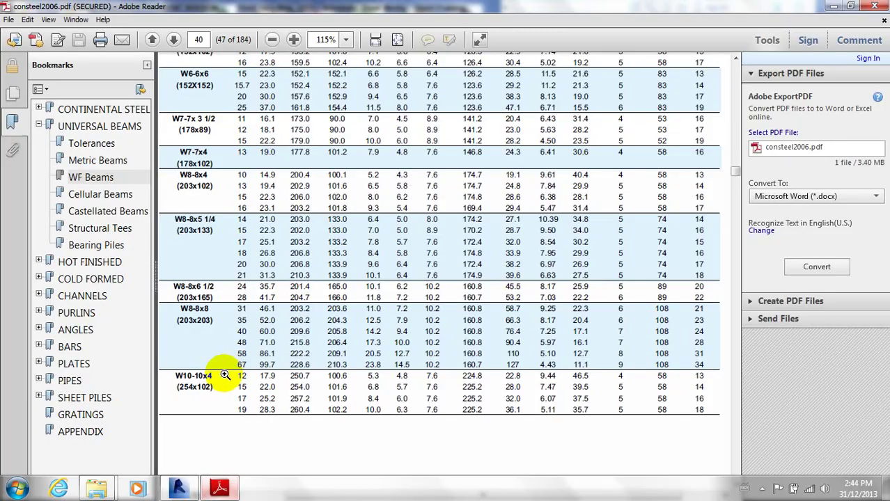
left_click(397, 41)
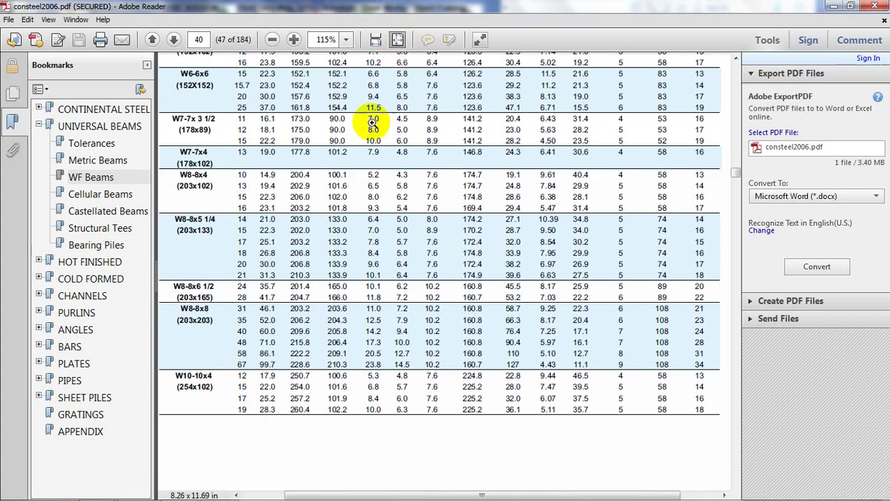
scroll(340, 182, "down", 1)
scroll(340, 182, "down", 1)
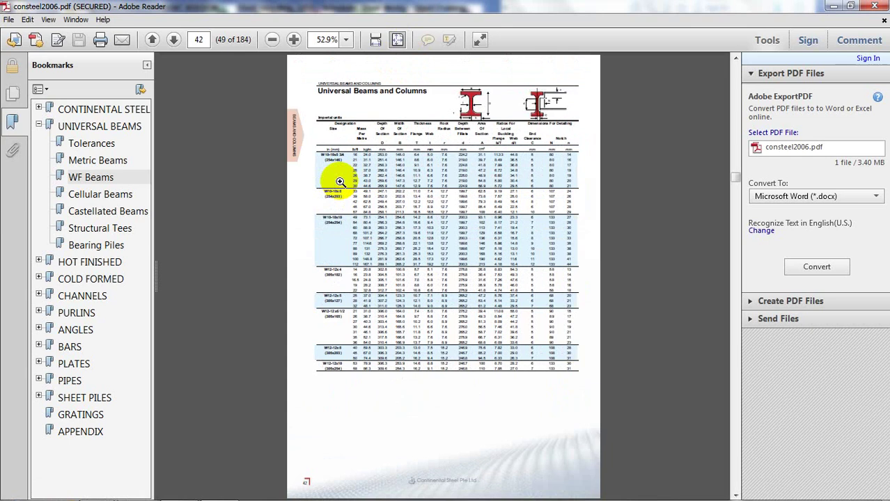
left_click_drag(585, 367, 585, 367)
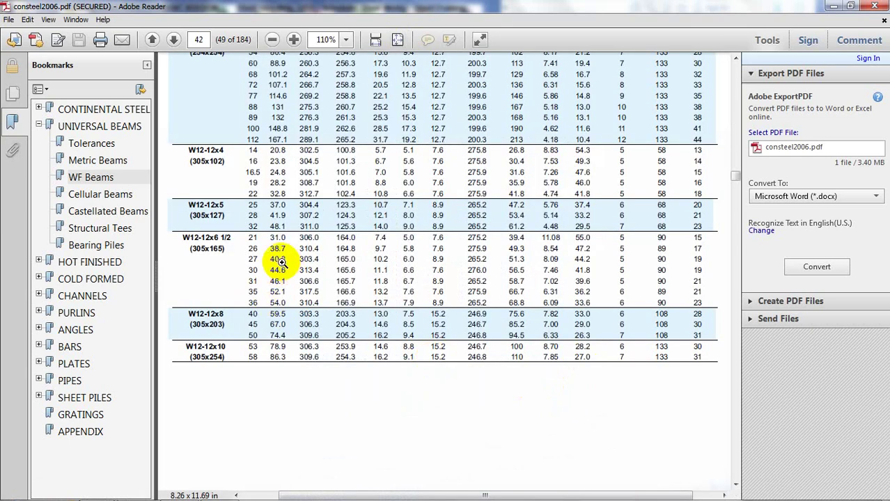
left_click(179, 488)
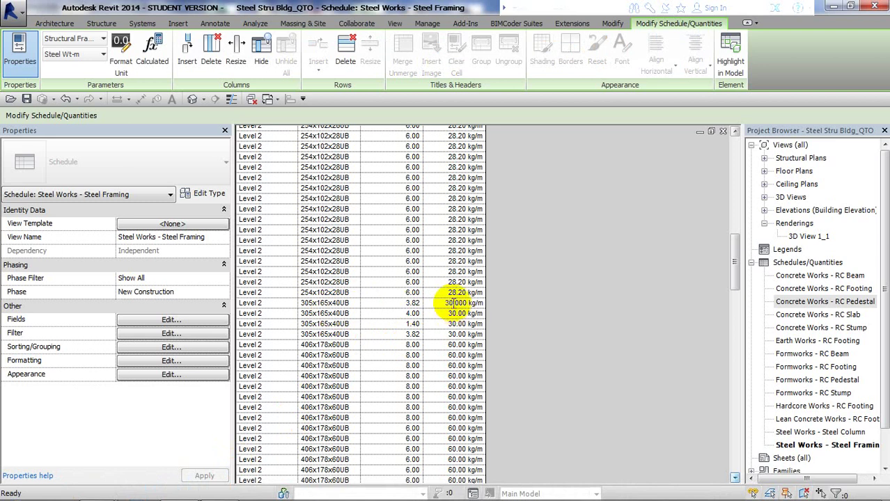
Step: Set the 305x165x40UB Steel Wt-m to 40.30 kg/m and verify it against the catalogue
left_click(429, 300)
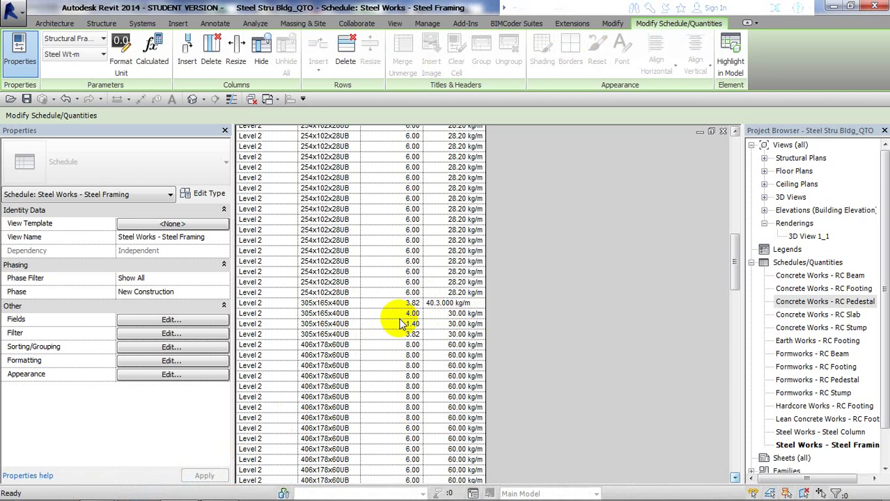
left_click(482, 329)
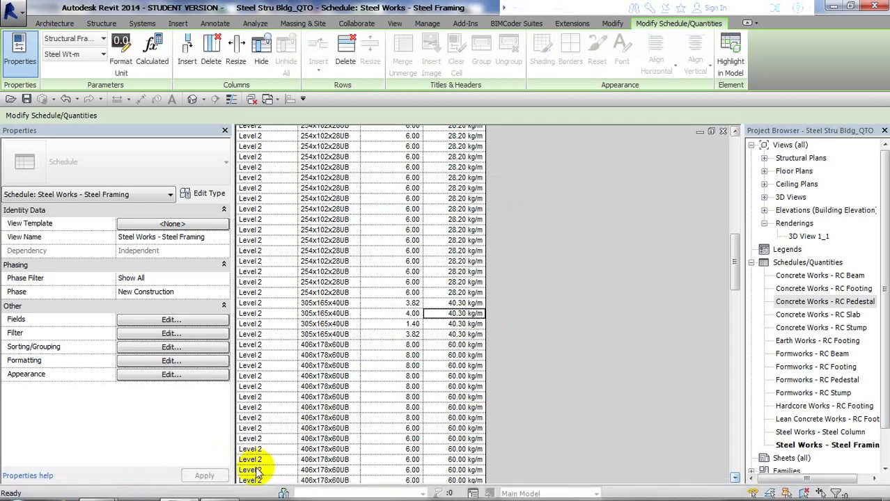
left_click(223, 484)
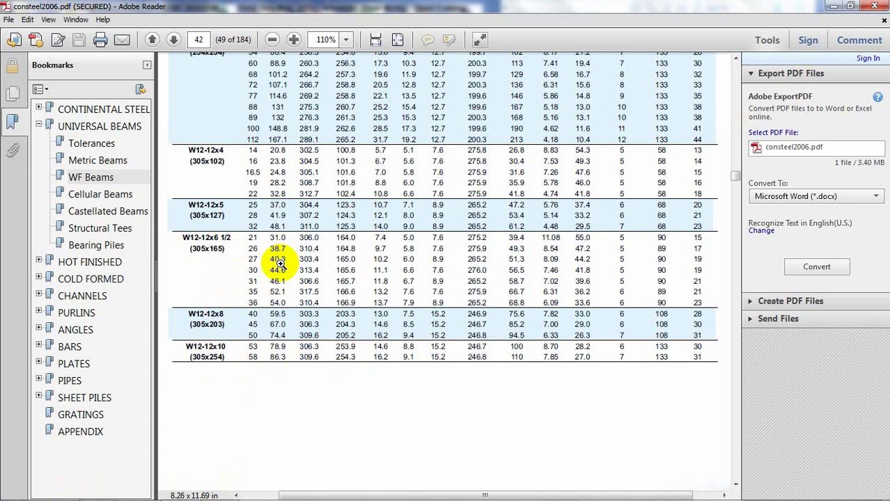
left_click(179, 492)
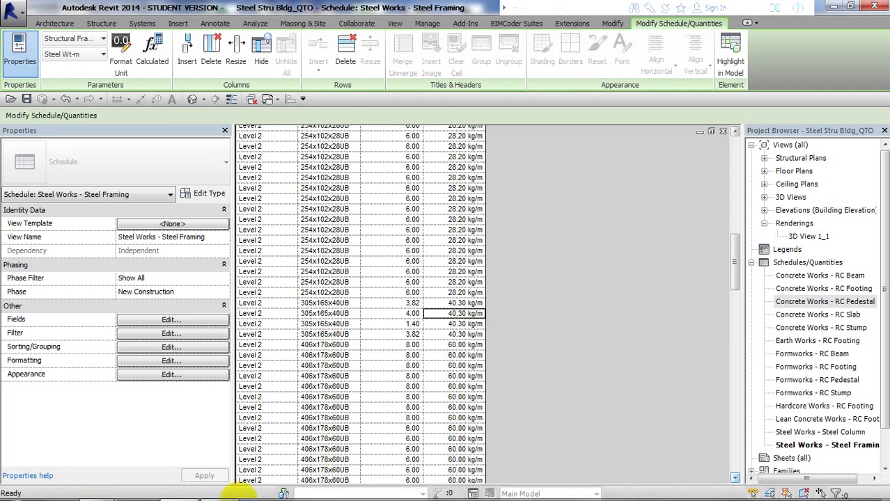
Step: Read the 406x178 WF beam masses on catalogue page 46, then return to Revit
left_click(220, 493)
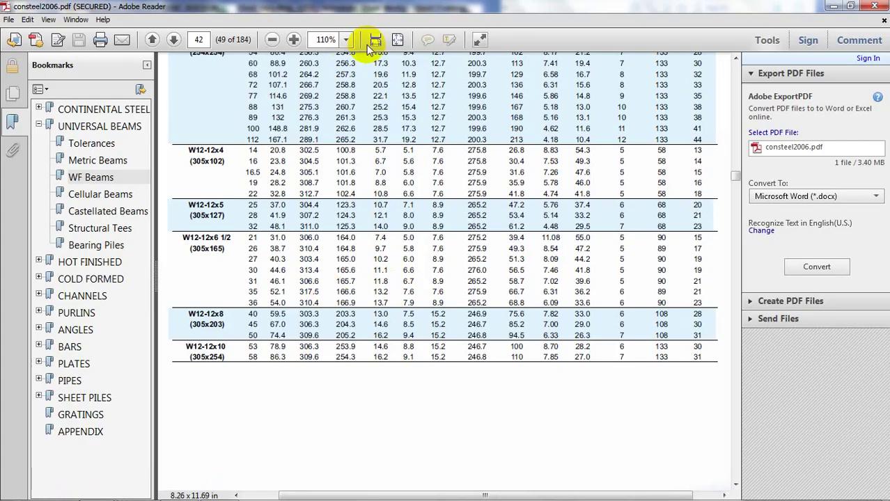
left_click(397, 39)
scroll(355, 227, "down", 1)
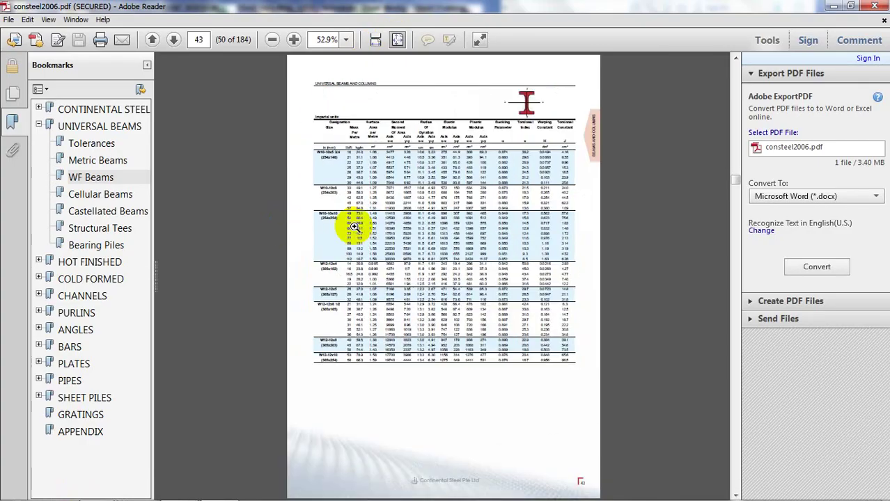
scroll(355, 227, "down", 1)
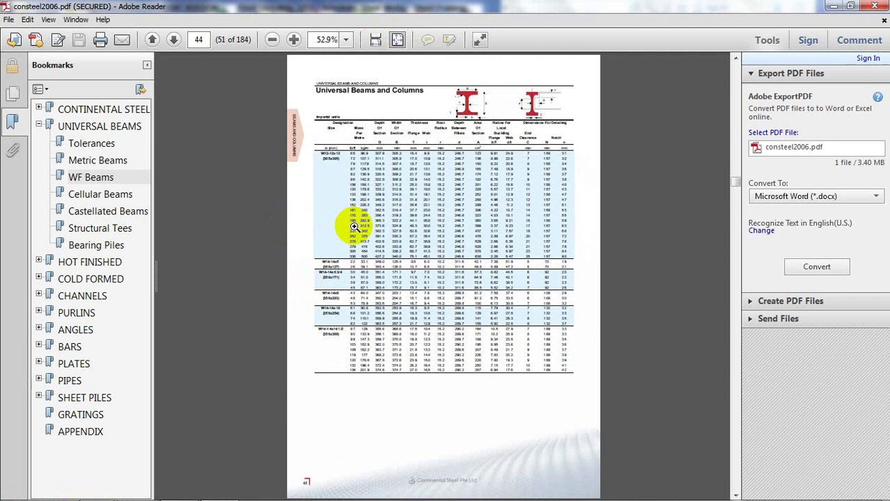
scroll(354, 227, "down", 1)
scroll(355, 227, "down", 1)
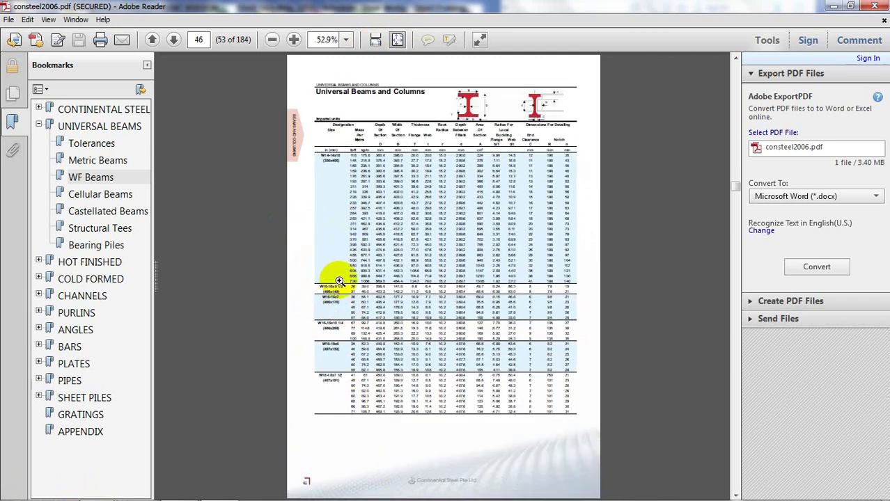
left_click(523, 343)
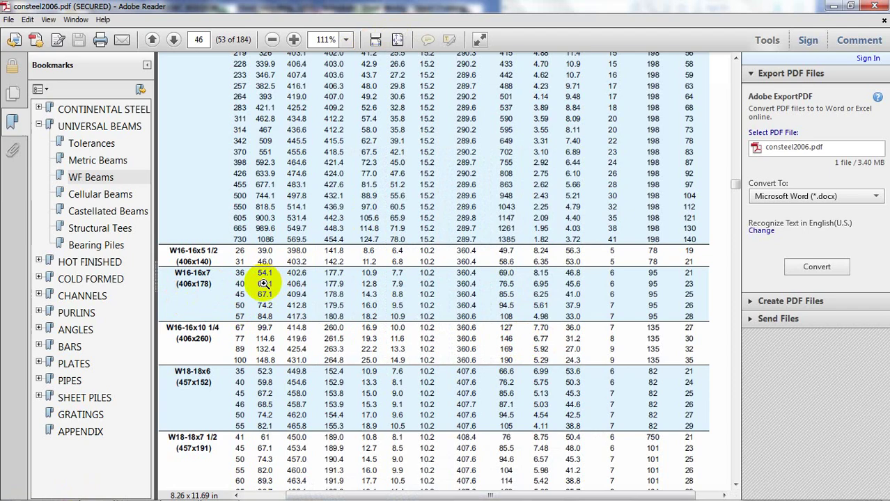
left_click(177, 496)
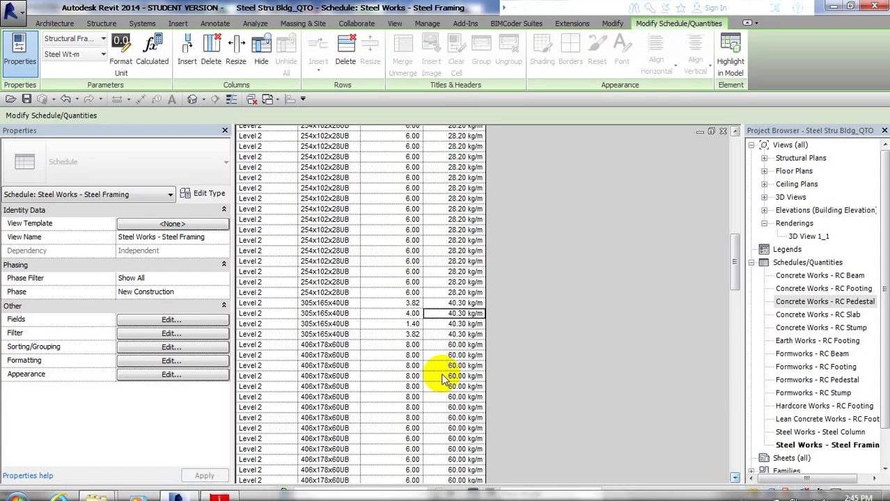
Step: Change the 406x178x60UB Steel Wt-m from 60.00 to 60.10 kg/m for the whole type
left_click(452, 345)
type("1")
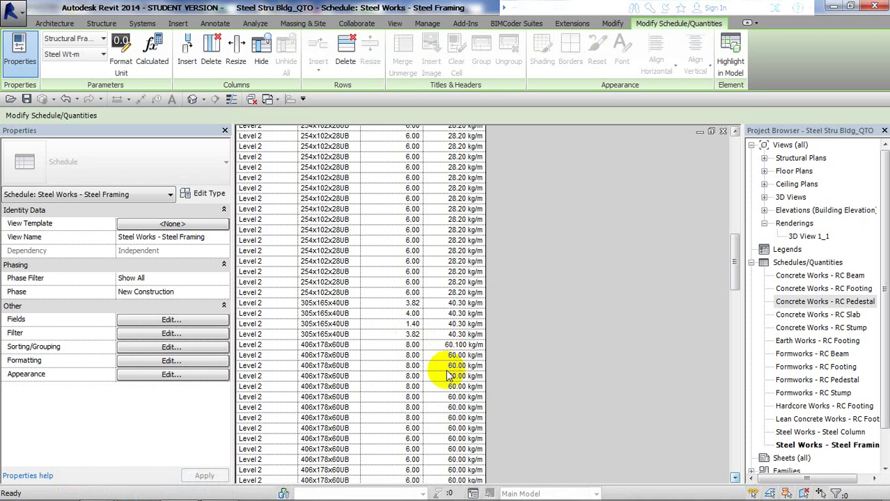
key("Return")
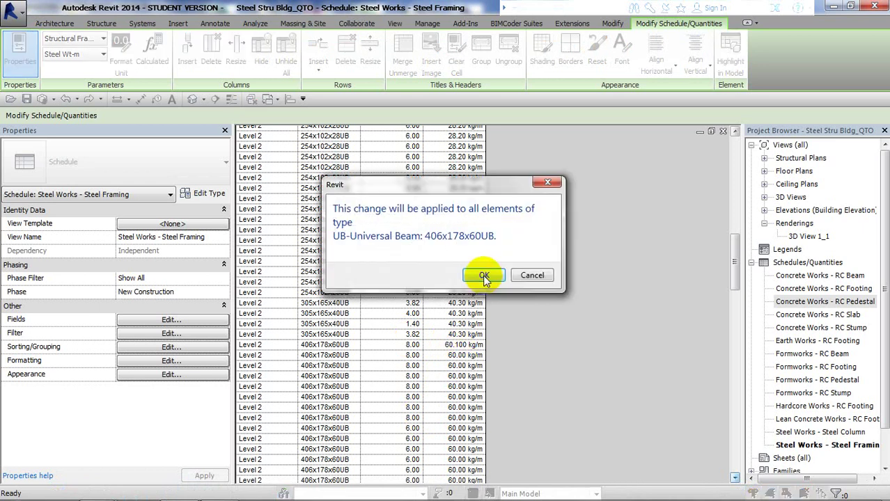
left_click(484, 276)
Step: Scroll through the Level 3 and Level 4 schedule rows and back to the top
scroll(505, 338, "down", 4)
scroll(505, 341, "down", 2)
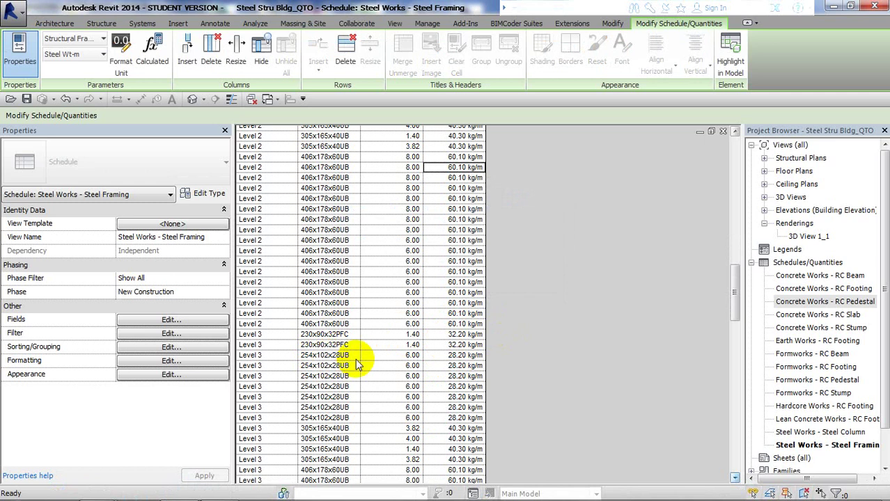
scroll(467, 428, "down", 2)
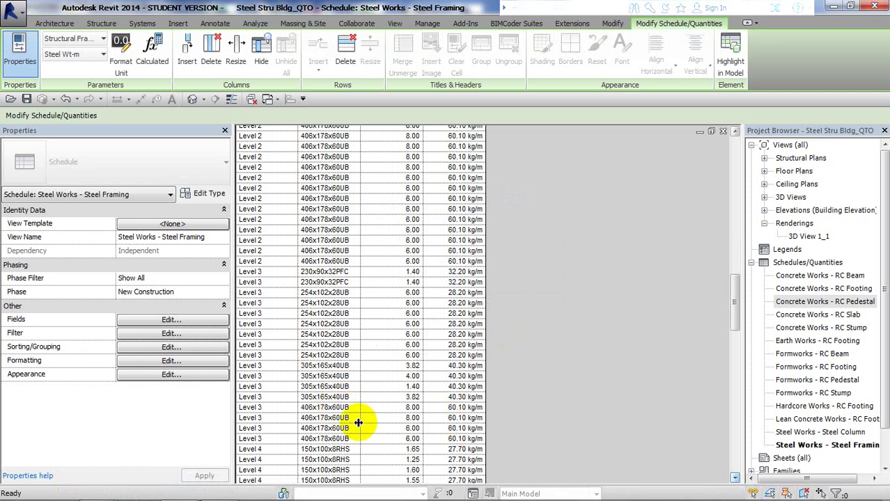
scroll(358, 421, "down", 3)
scroll(357, 423, "down", 3)
scroll(446, 386, "down", 8)
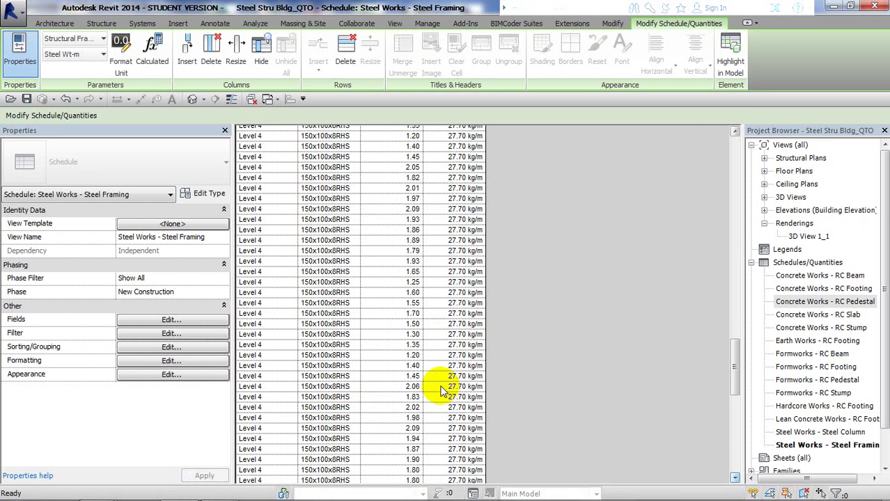
scroll(568, 272, "up", 5)
scroll(563, 273, "up", 5)
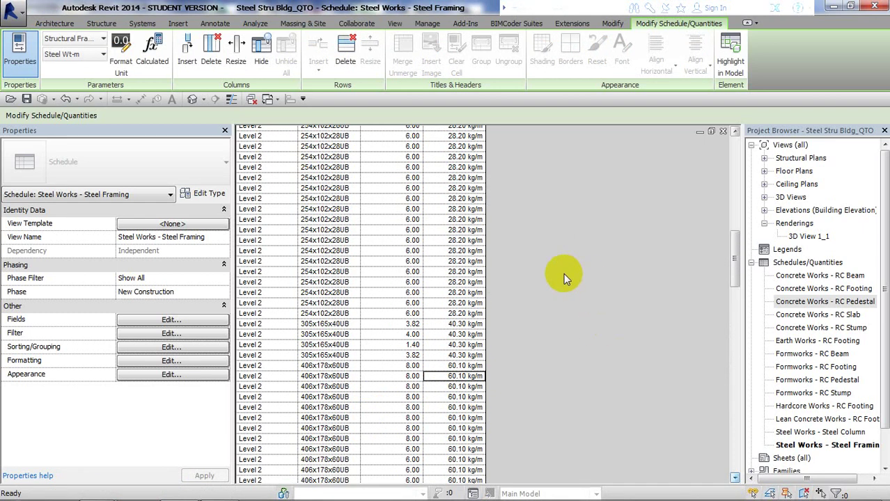
scroll(563, 273, "up", 3)
scroll(563, 273, "up", 5)
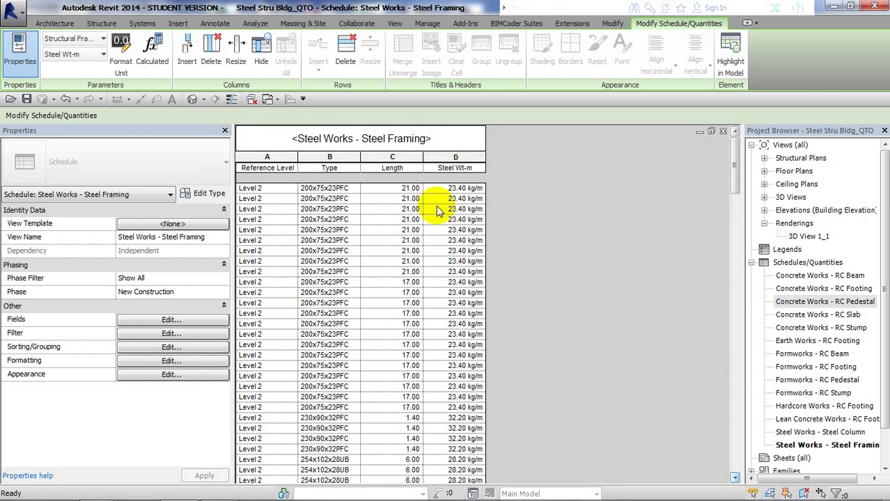
Step: Create a calculated field named Total Weight with Structural discipline and Mass type
left_click(141, 322)
left_click(245, 251)
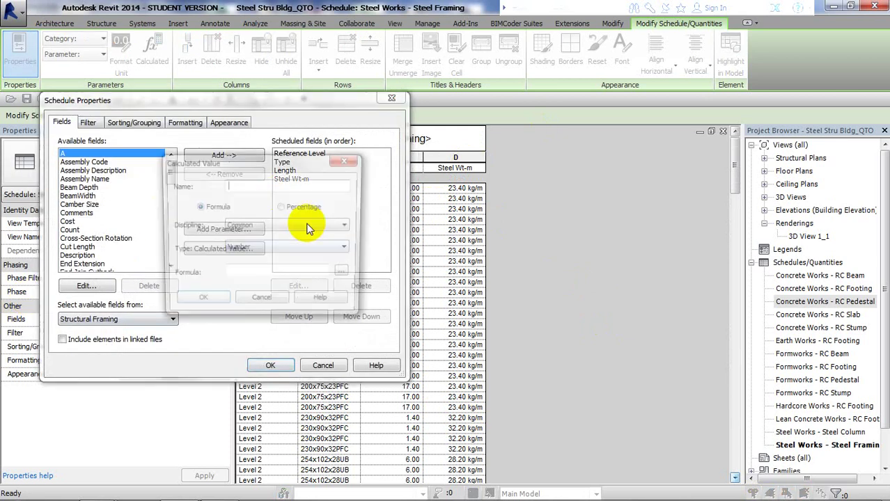
type("T")
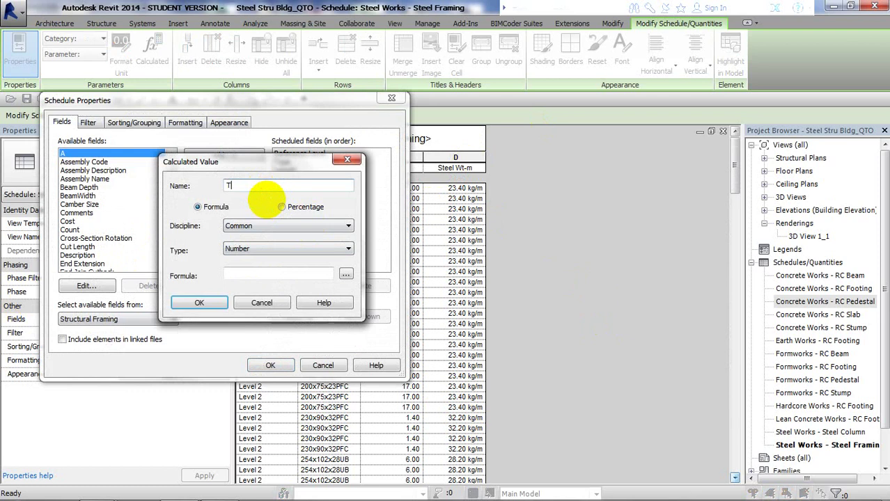
type("otal Weight")
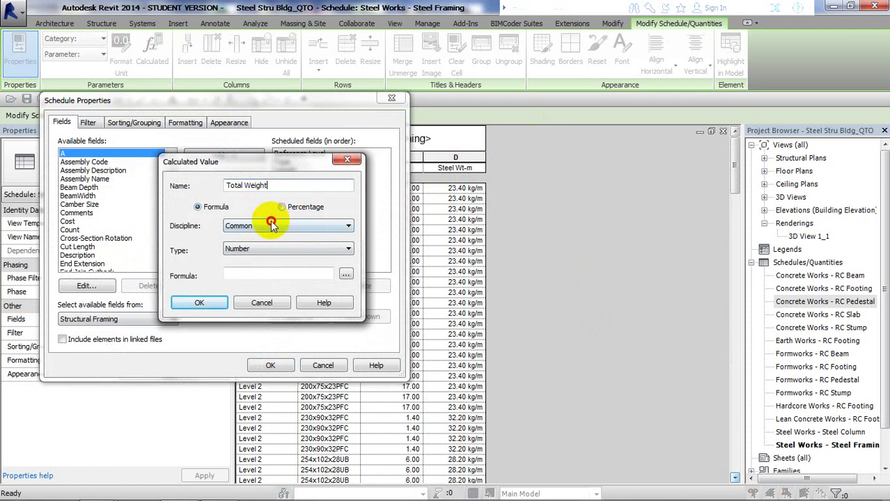
left_click(259, 225)
left_click(256, 247)
left_click(286, 250)
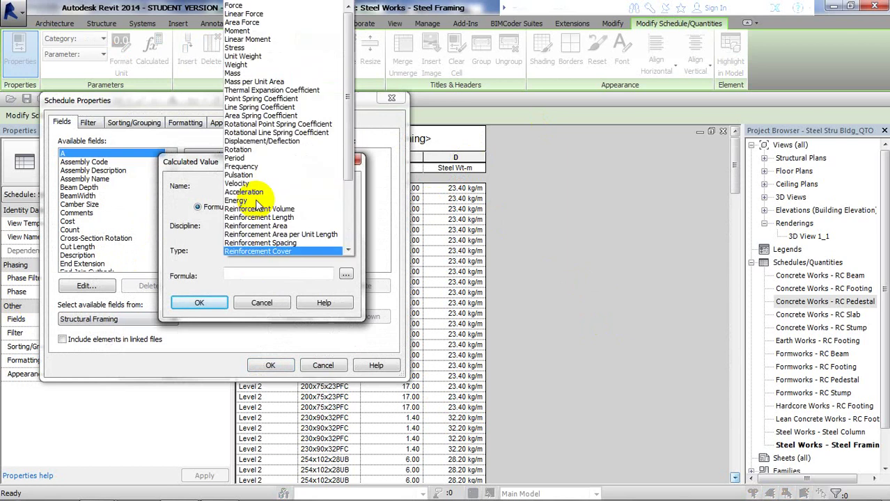
left_click(258, 78)
Step: Give Total Weight the formula Length*[Steel Wt-m] and confirm the field
left_click(346, 275)
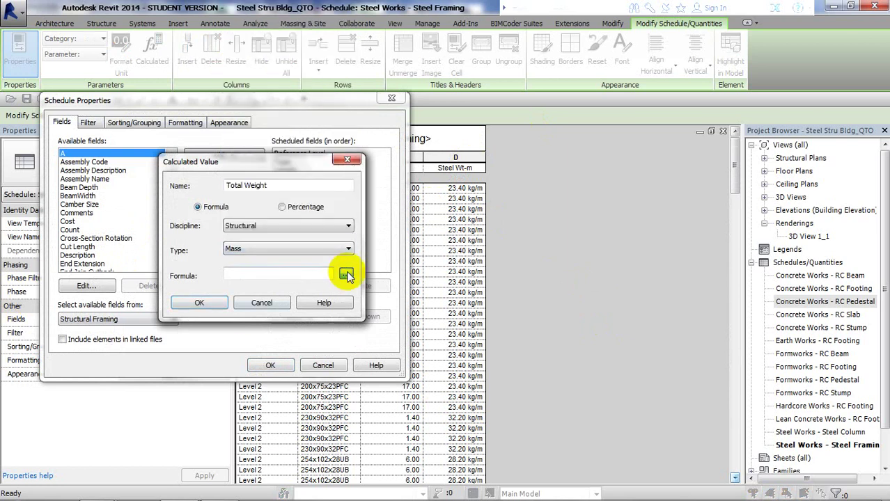
left_click(254, 254)
left_click(293, 392)
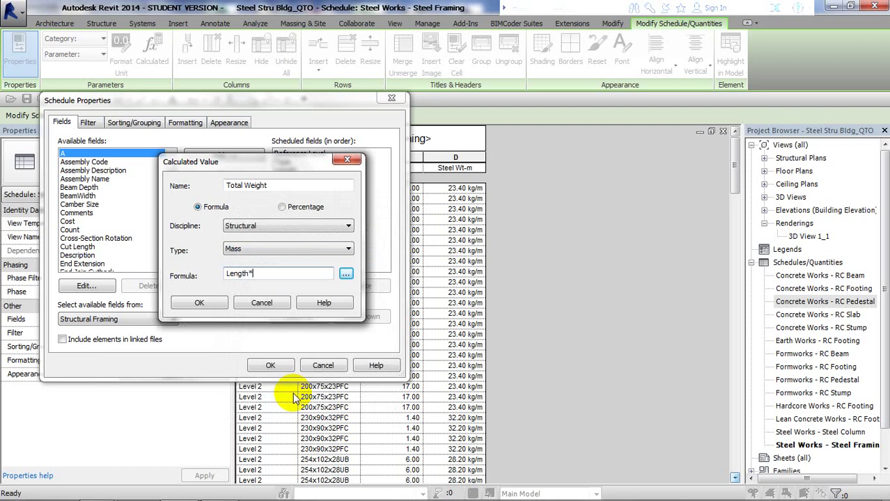
left_click(346, 274)
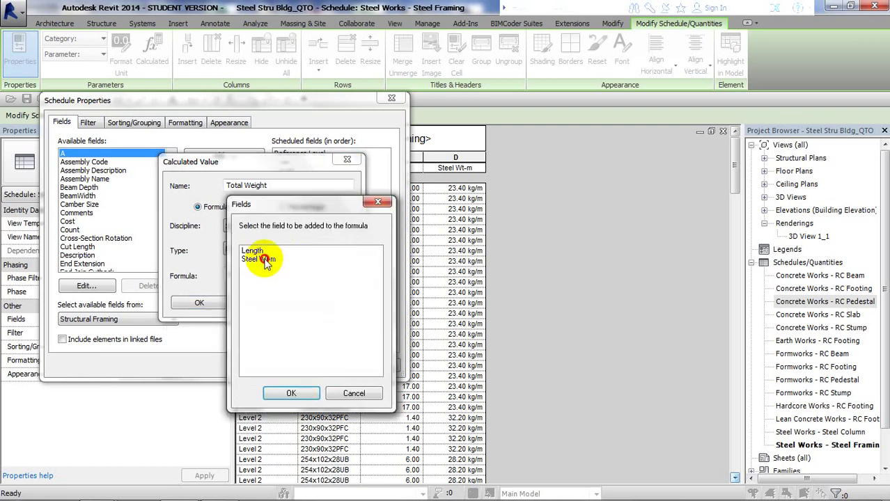
left_click(286, 259)
left_click(291, 393)
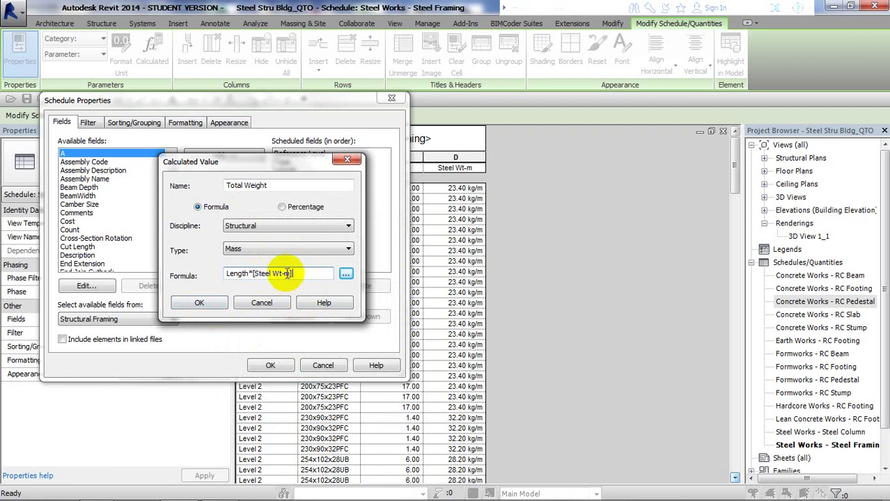
left_click(200, 305)
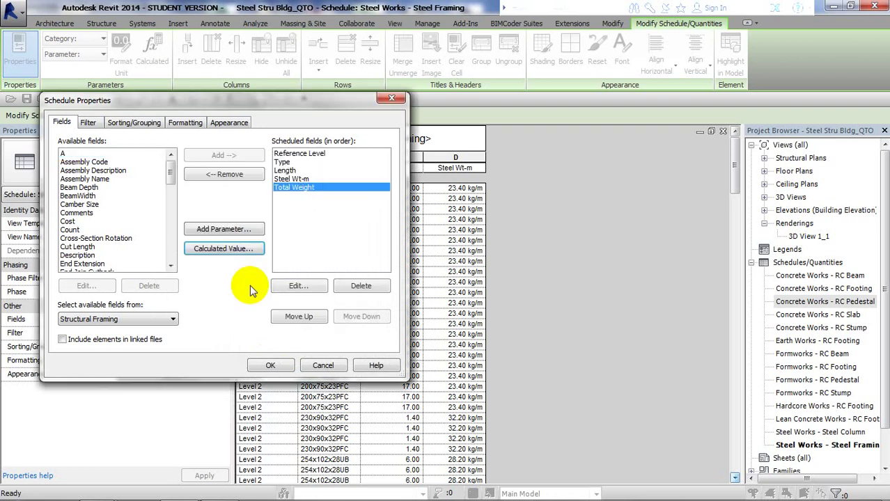
left_click(181, 123)
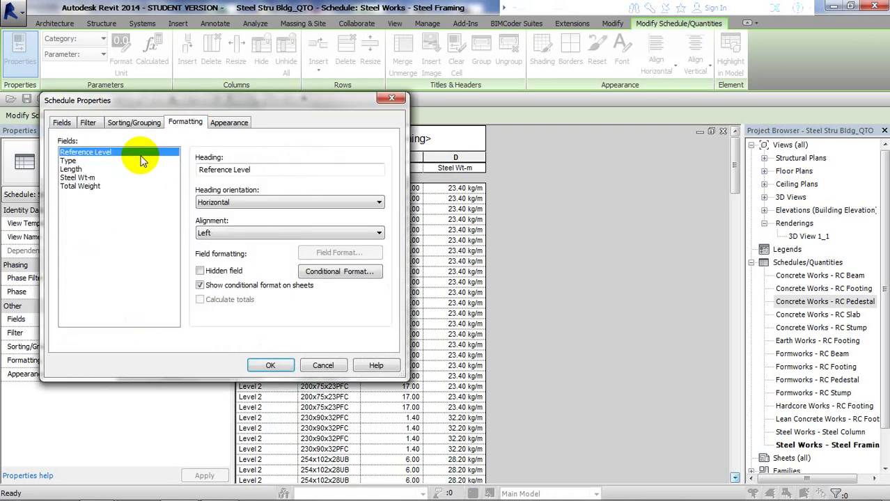
left_click(82, 187)
Step: Right-align Total Weight, calculate its totals, and display it in tonnes
left_click(242, 233)
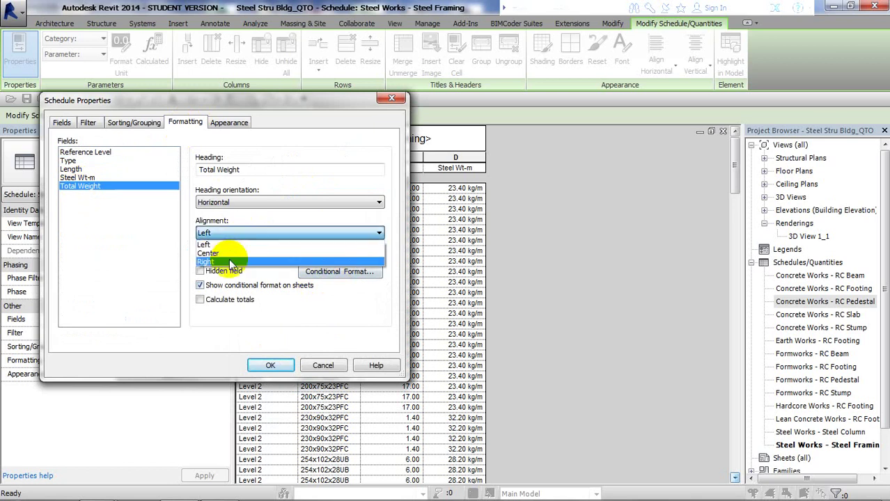
left_click(229, 259)
left_click(200, 301)
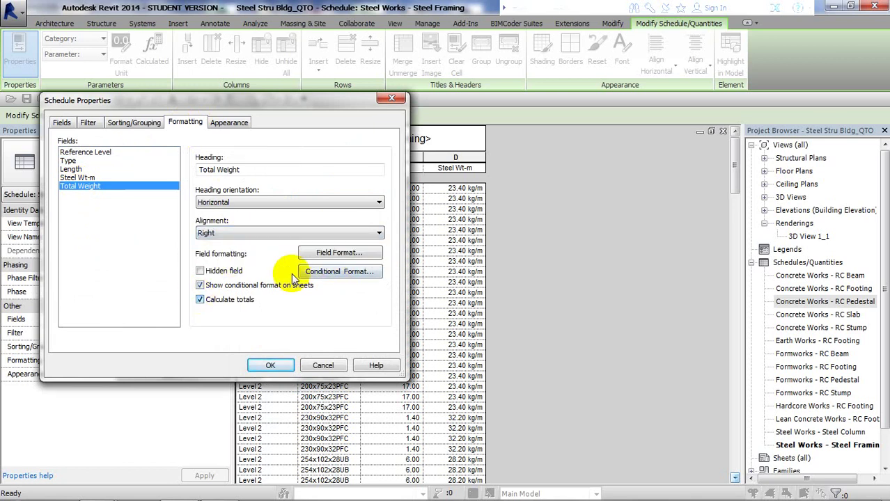
left_click(316, 253)
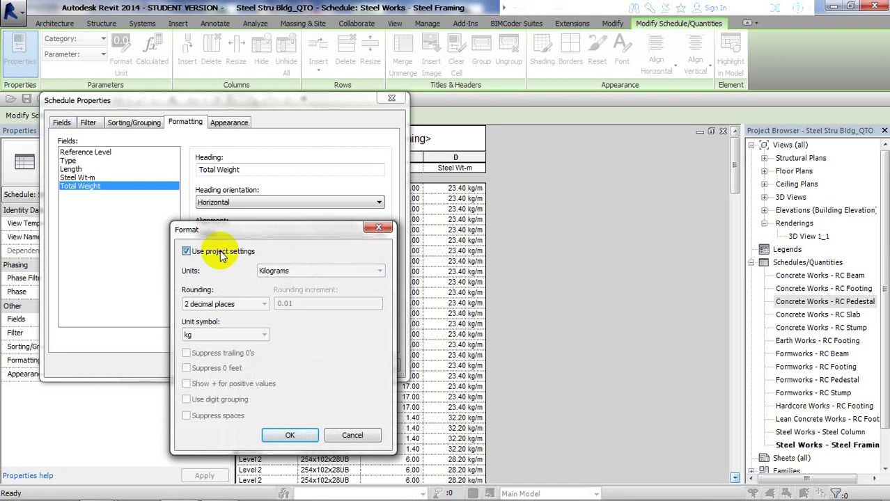
left_click(192, 253)
left_click(285, 271)
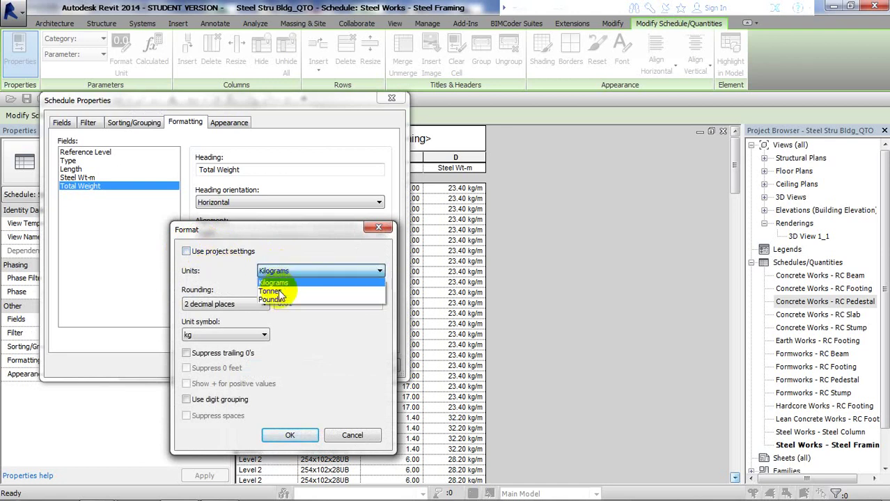
left_click(294, 290)
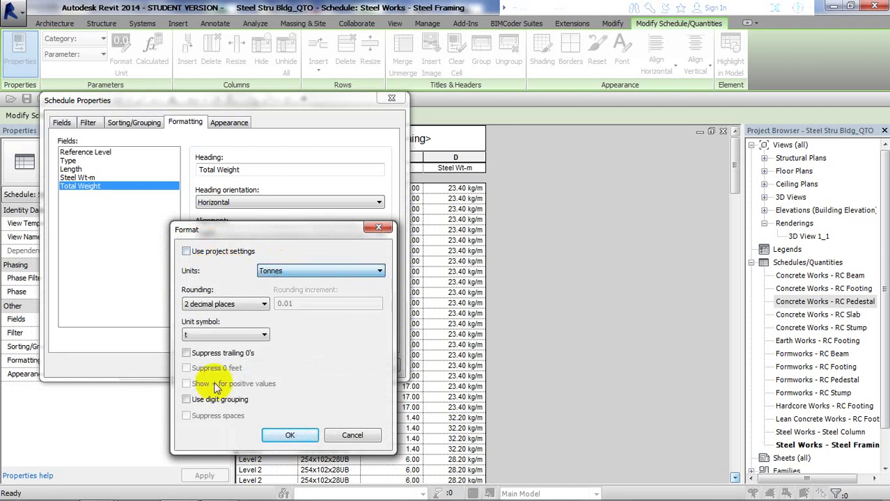
left_click(287, 439)
left_click(273, 366)
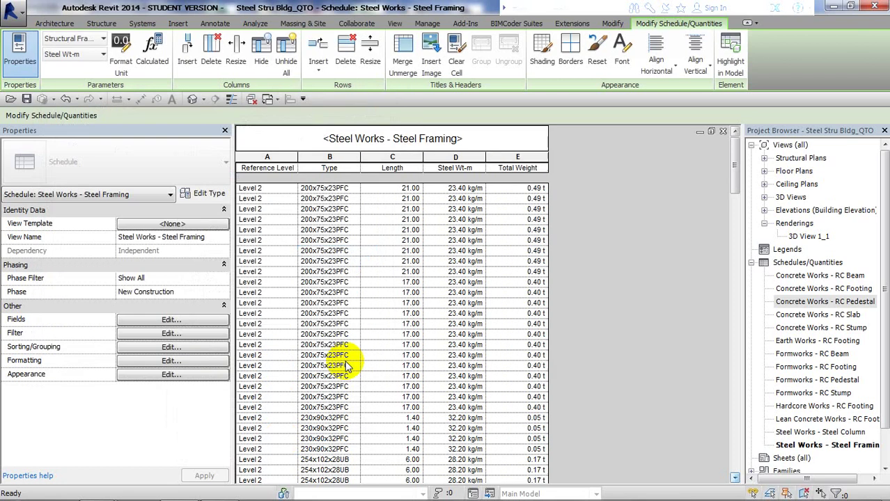
Step: Scroll down to review Total Weight values, e.g. 0.48 t per 8.00 m 406x178x60UB
scroll(576, 282, "down", 5)
scroll(576, 282, "down", 3)
scroll(576, 282, "down", 5)
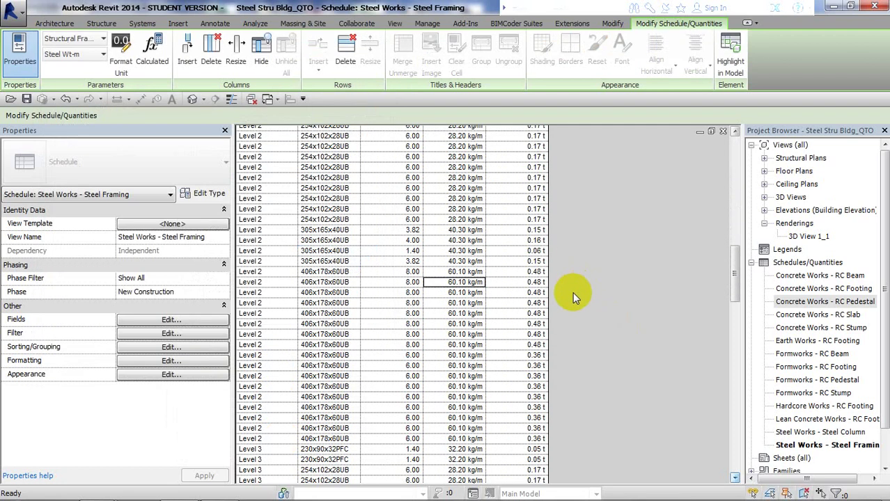
scroll(573, 292, "down", 5)
scroll(571, 296, "down", 5)
scroll(569, 298, "down", 2)
scroll(567, 301, "down", 5)
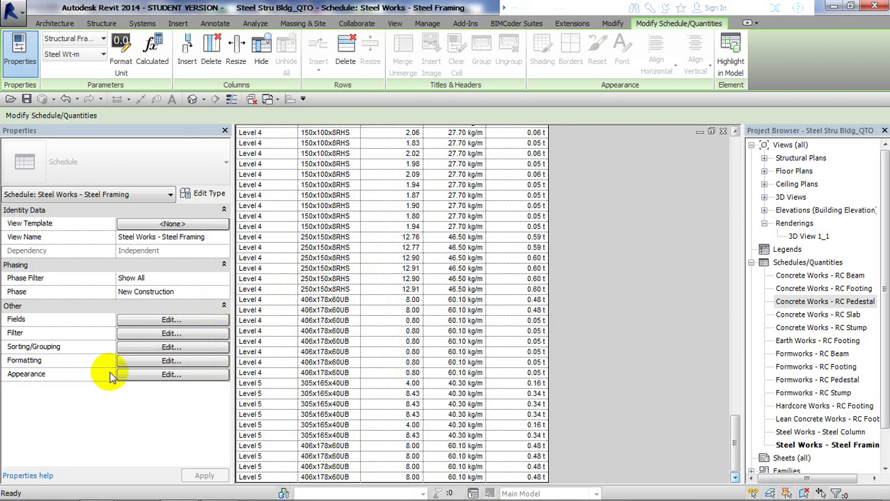
Step: Add the Structural Usage field to the schedule as its second column
left_click(182, 321)
left_click_drag(168, 177, 169, 223)
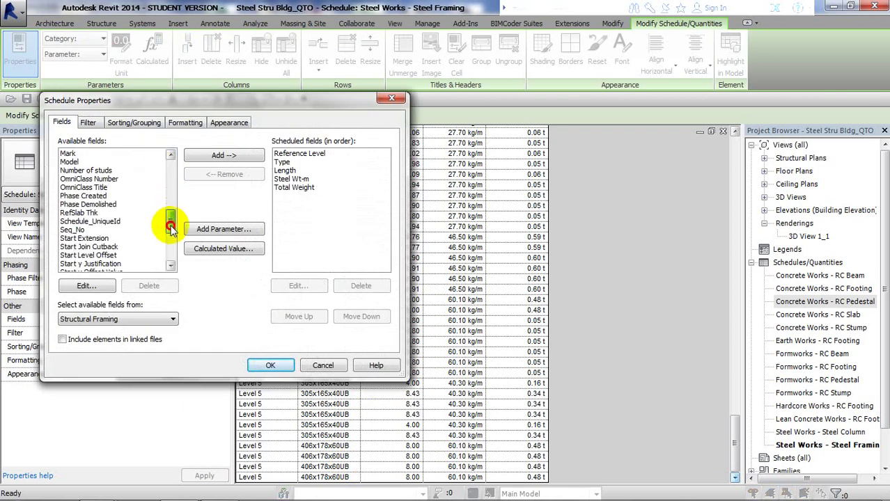
left_click_drag(171, 229, 171, 236)
left_click(158, 247)
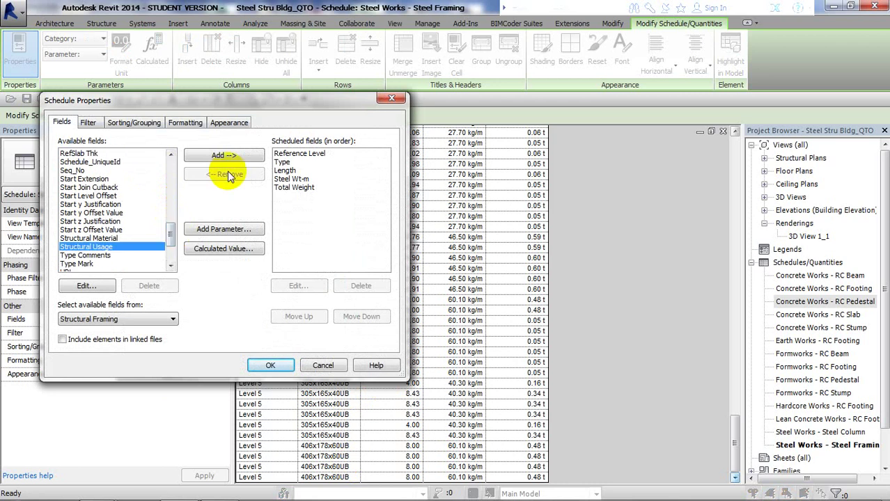
left_click(224, 155)
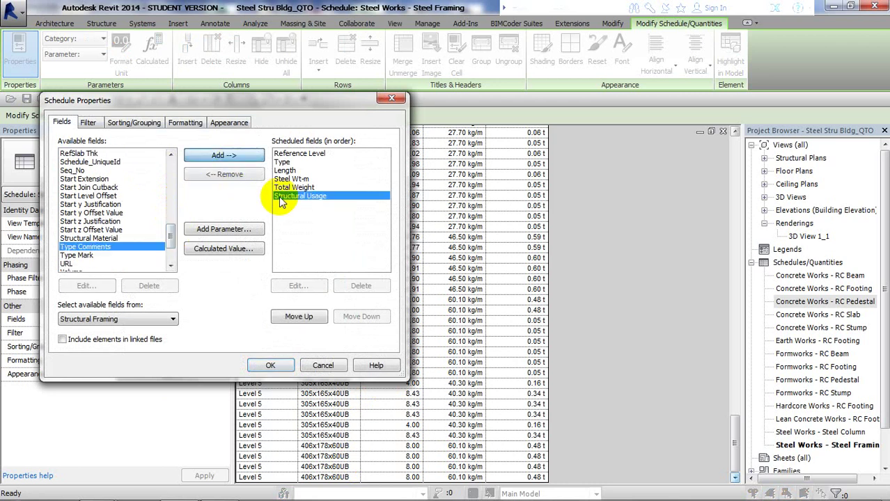
left_click(290, 320)
left_click(291, 320)
left_click(290, 320)
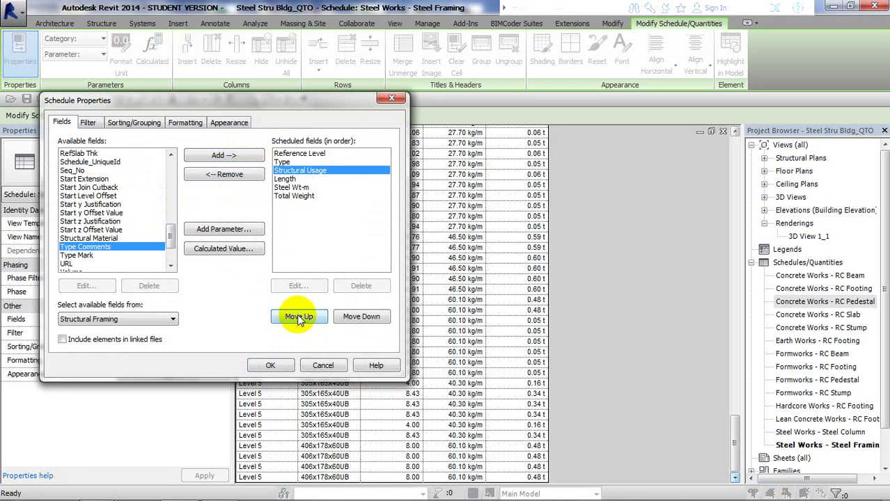
left_click(299, 319)
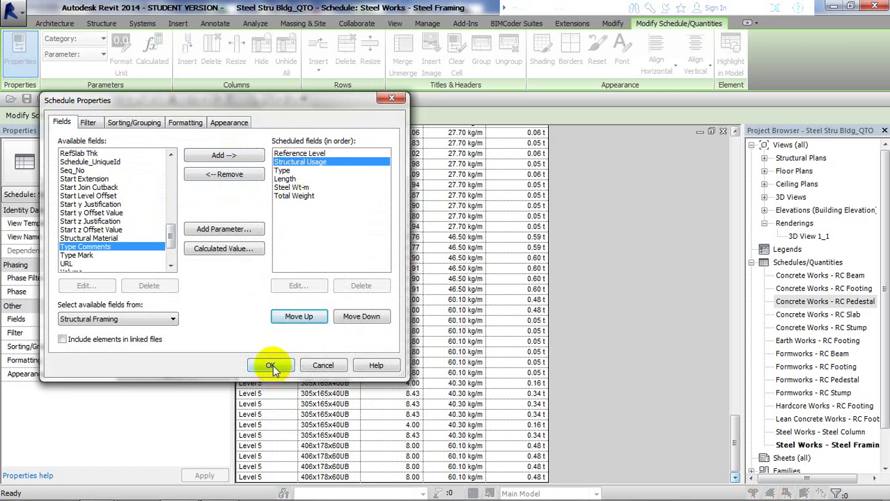
left_click(270, 365)
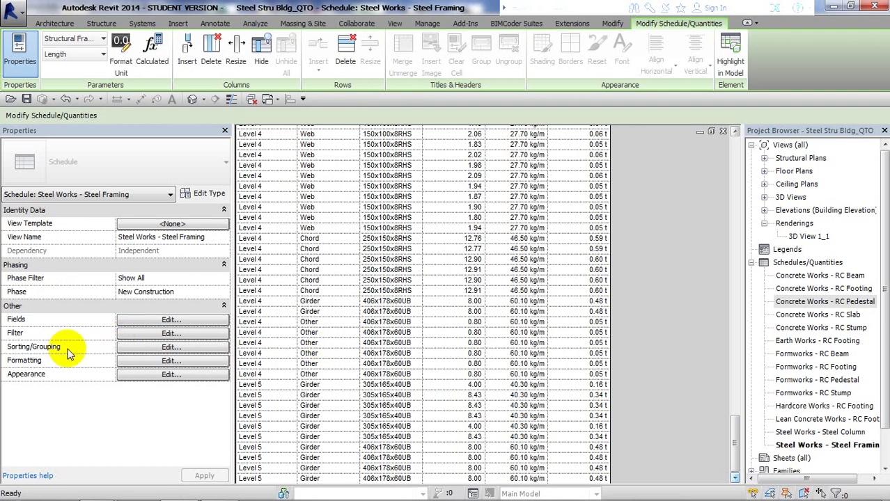
Step: Sort the schedule by Reference Level, then by Structural Usage
left_click(143, 347)
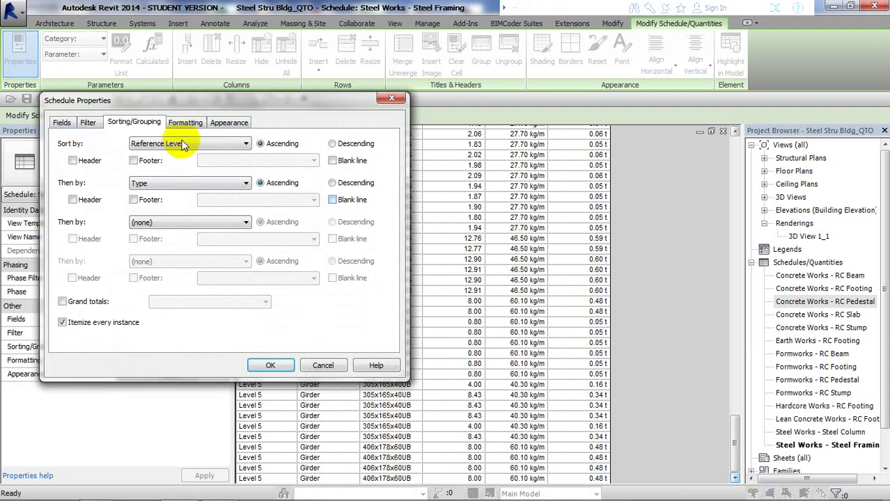
left_click(162, 187)
left_click(153, 211)
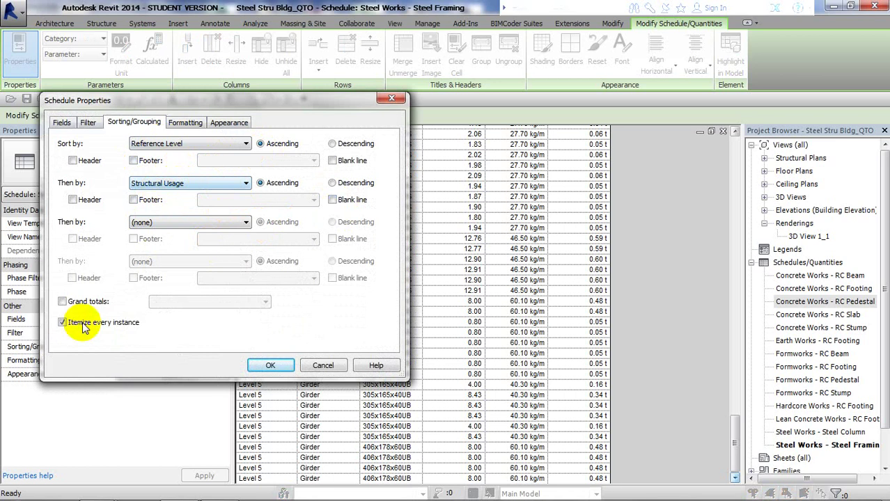
left_click(269, 366)
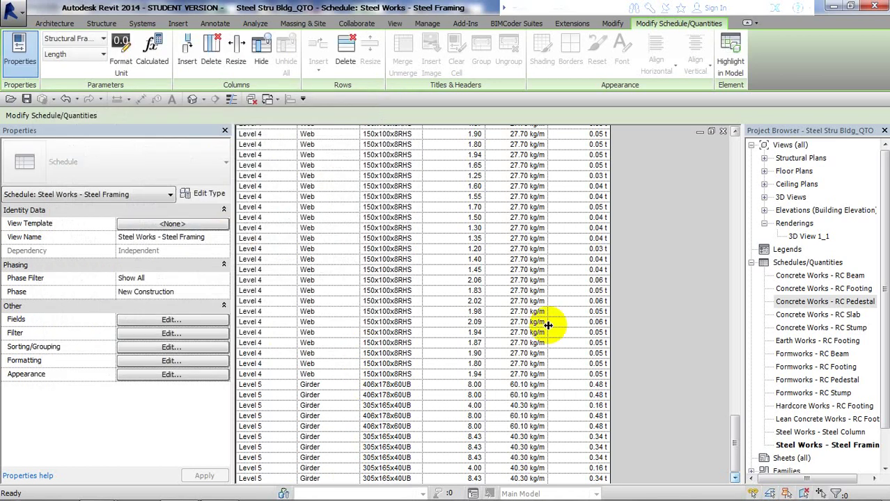
Step: Scroll the schedule back to the top and reopen the Sorting/Grouping settings
scroll(366, 314, "up", 5)
scroll(366, 314, "up", 3)
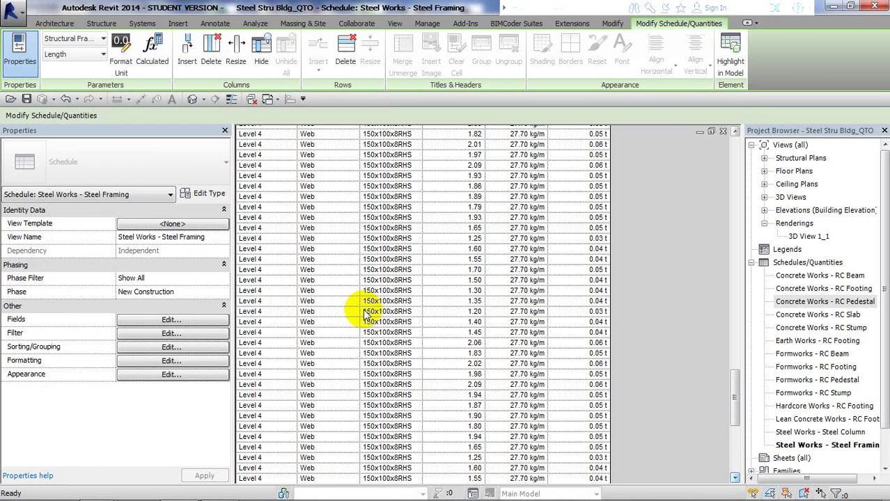
scroll(365, 312, "up", 3)
scroll(362, 310, "up", 2)
scroll(362, 310, "up", 5)
scroll(353, 303, "up", 5)
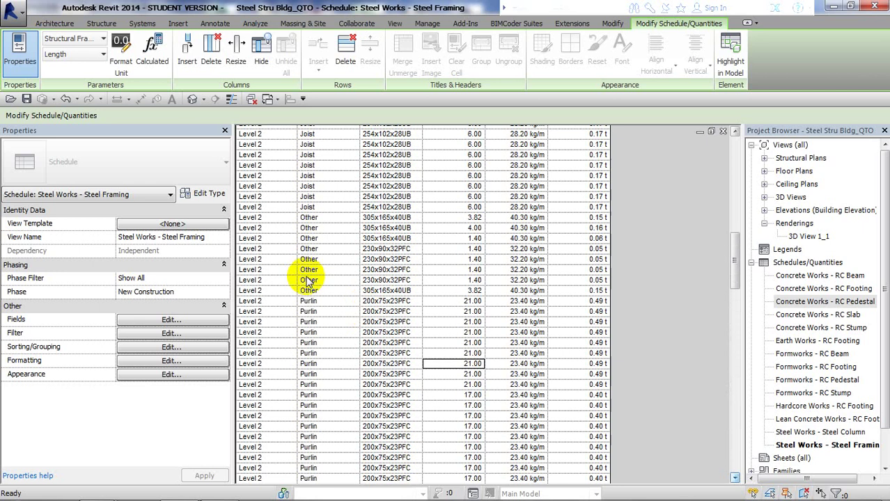
scroll(305, 275, "up", 2)
scroll(327, 214, "up", 3)
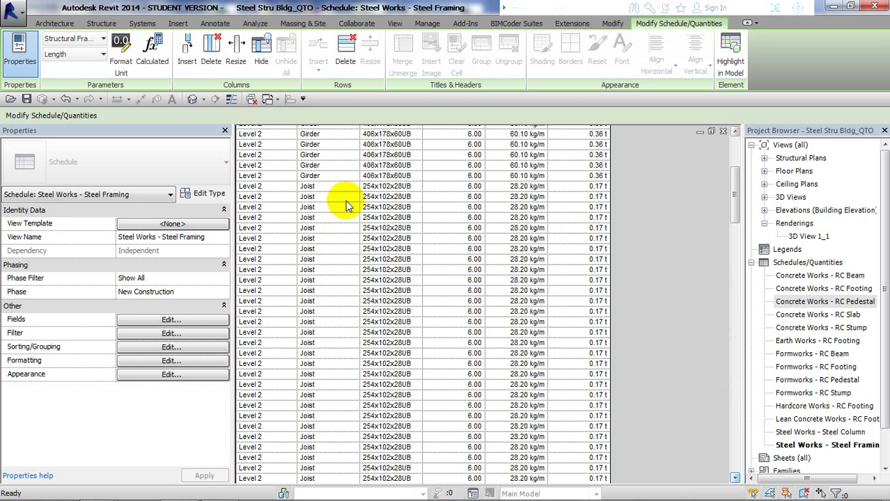
scroll(335, 200, "up", 3)
scroll(356, 250, "up", 3)
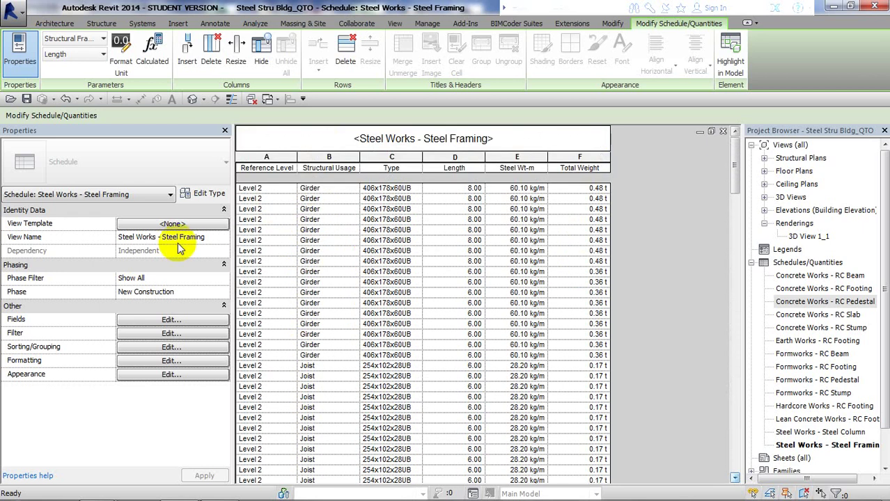
left_click(156, 349)
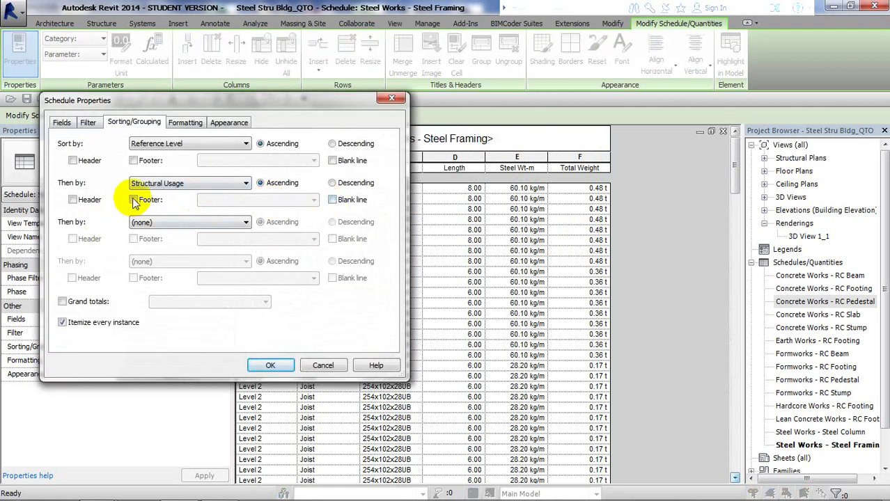
Step: Give the Structural Usage groups a footer showing count and totals
left_click(165, 201)
left_click(283, 200)
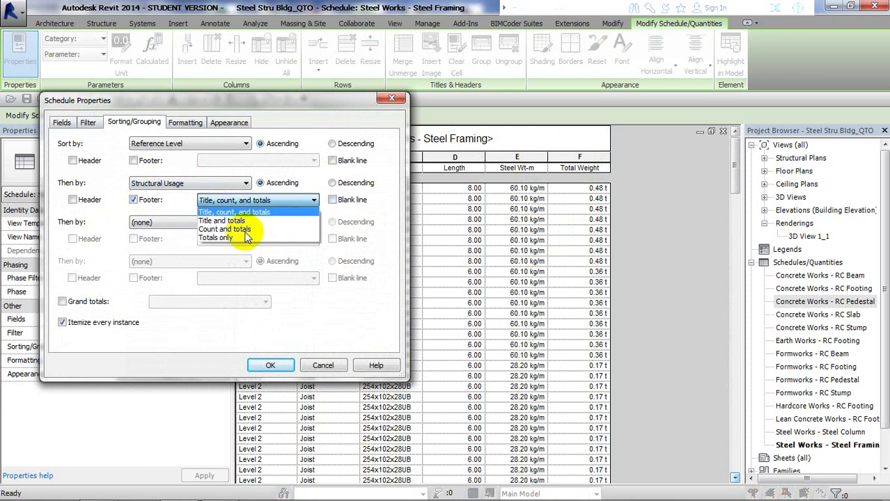
left_click(239, 237)
left_click(264, 202)
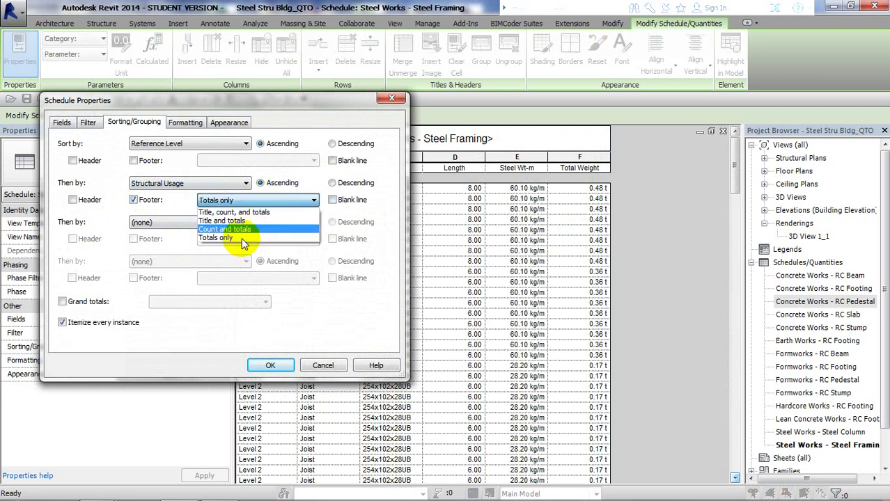
left_click(235, 233)
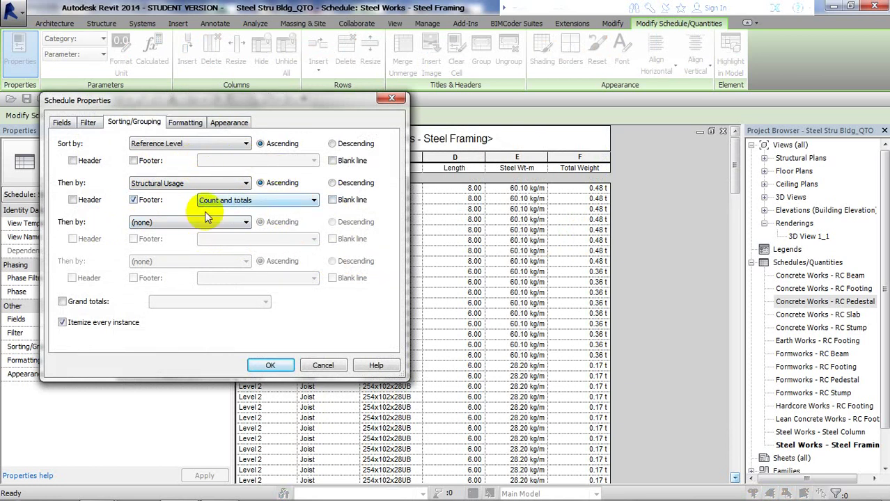
Step: Add a count-and-totals Reference Level footer, grand totals, and blank lines between groups
left_click(133, 161)
left_click(233, 161)
left_click(235, 190)
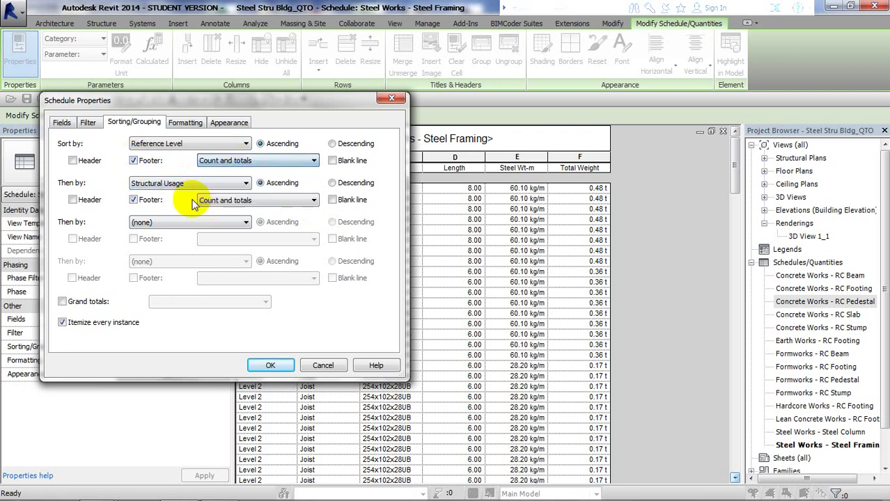
left_click(62, 304)
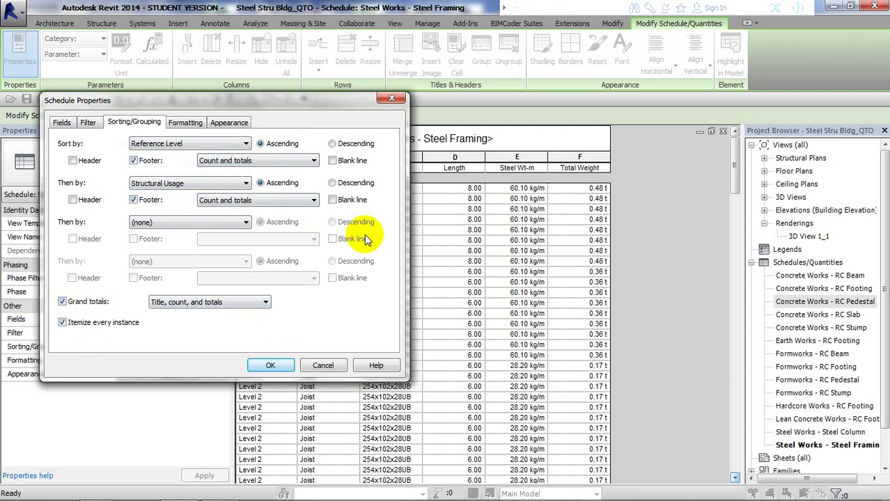
left_click(335, 161)
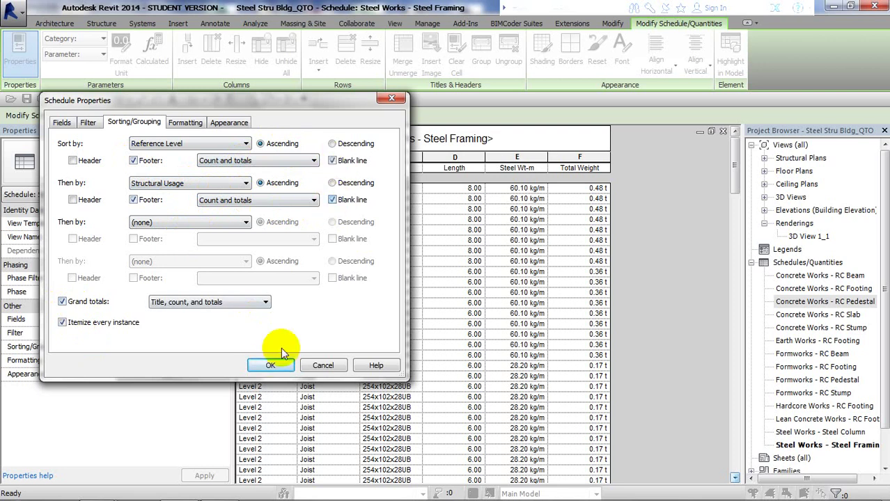
left_click(271, 364)
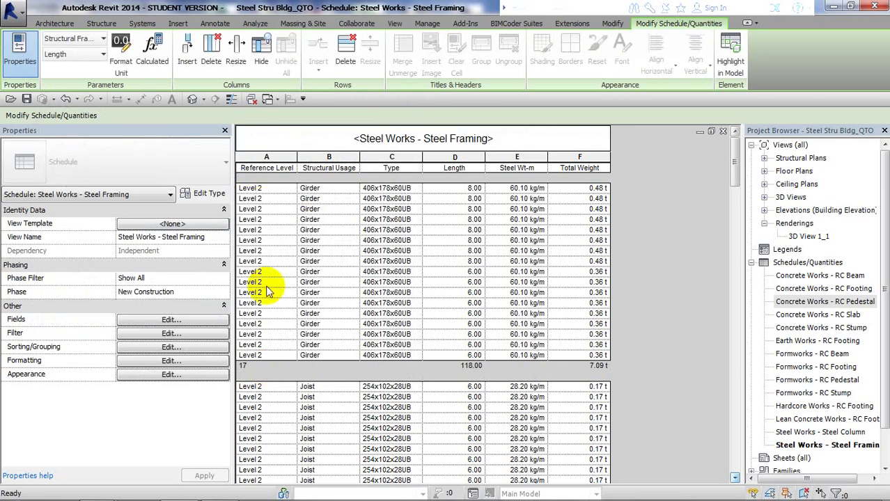
scroll(278, 328, "down", 3)
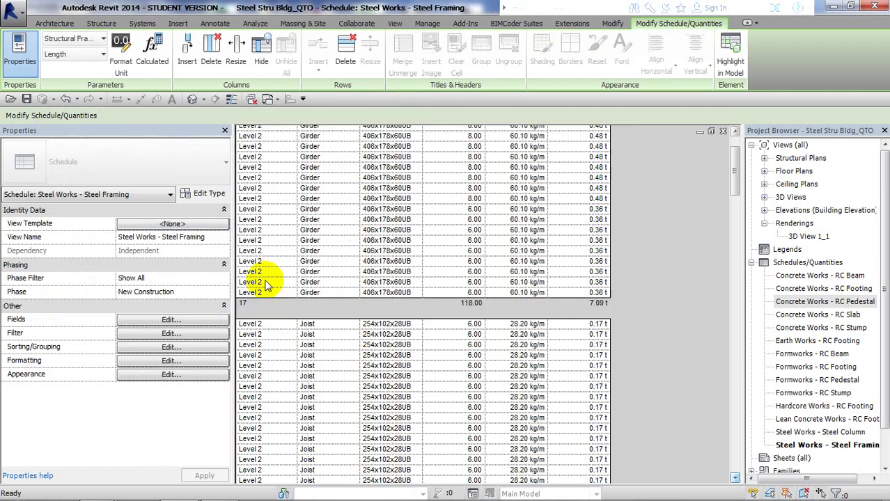
scroll(265, 279, "up", 3)
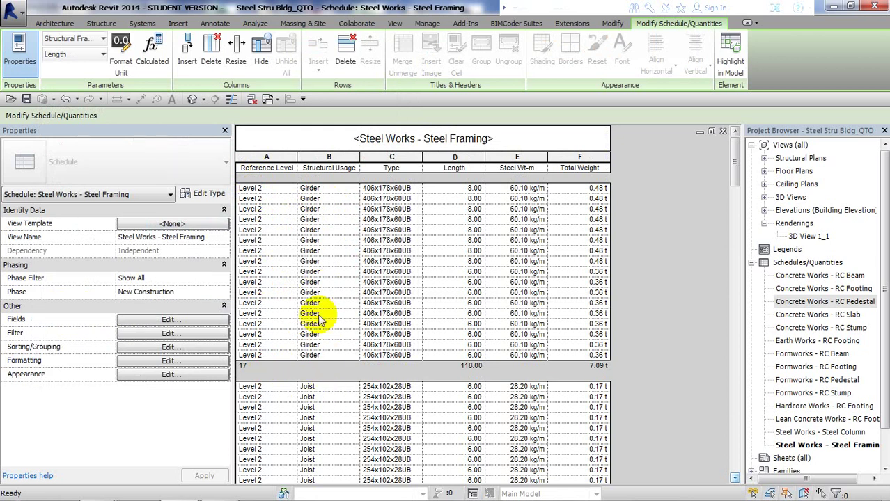
scroll(319, 334, "down", 2)
scroll(320, 328, "down", 3)
scroll(324, 271, "up", 5)
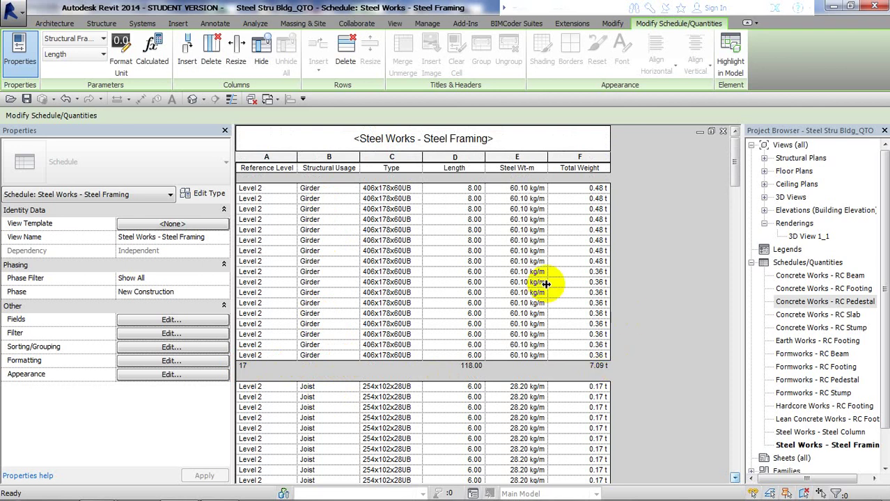
scroll(314, 390, "down", 4)
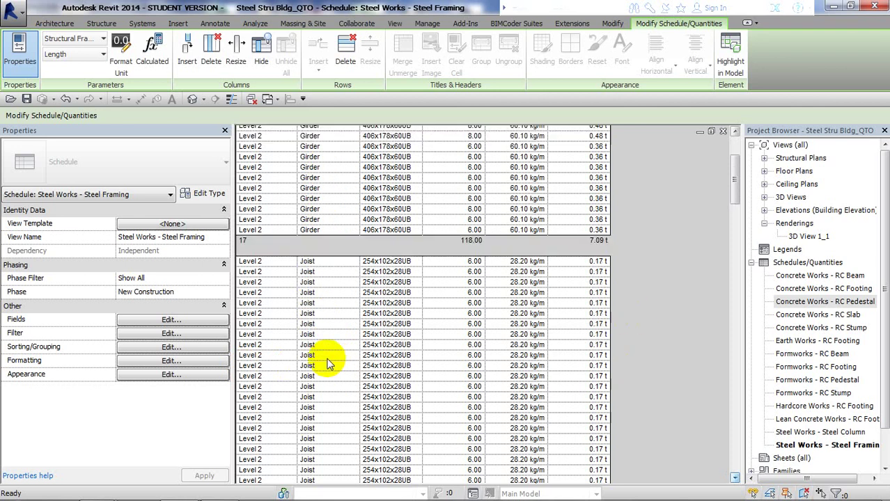
scroll(326, 279, "down", 3)
scroll(328, 251, "down", 4)
scroll(327, 334, "down", 3)
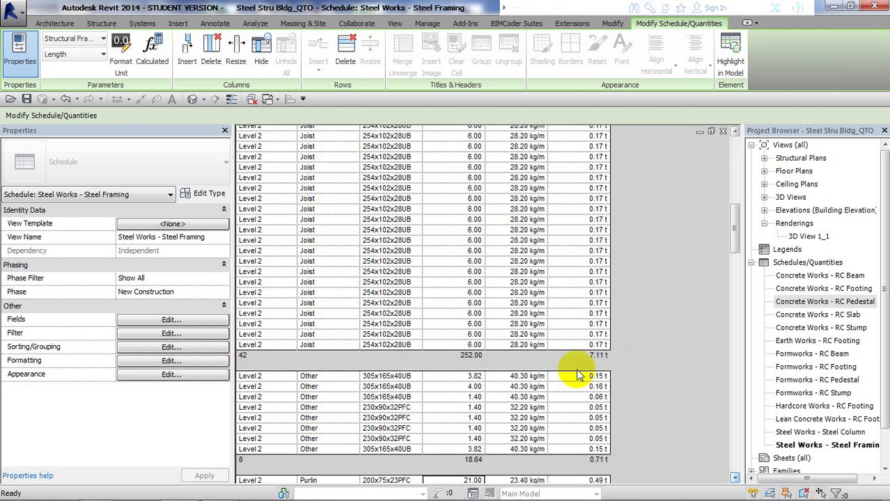
scroll(348, 362, "down", 3)
scroll(312, 299, "down", 1)
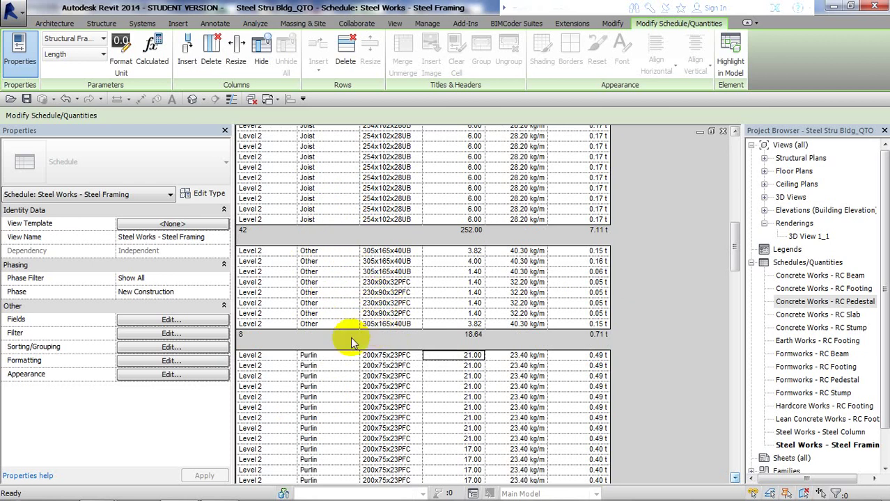
Step: Add Type as the third sort field after level and structural usage
left_click(171, 348)
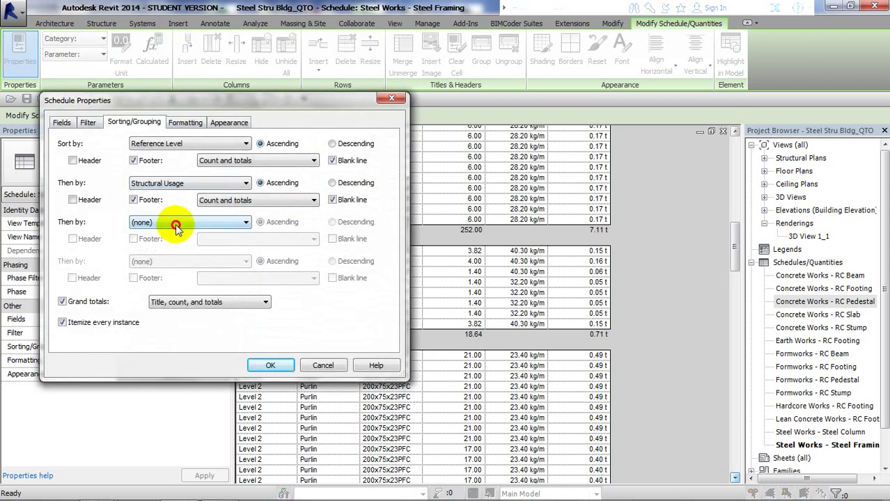
left_click(179, 224)
left_click(167, 259)
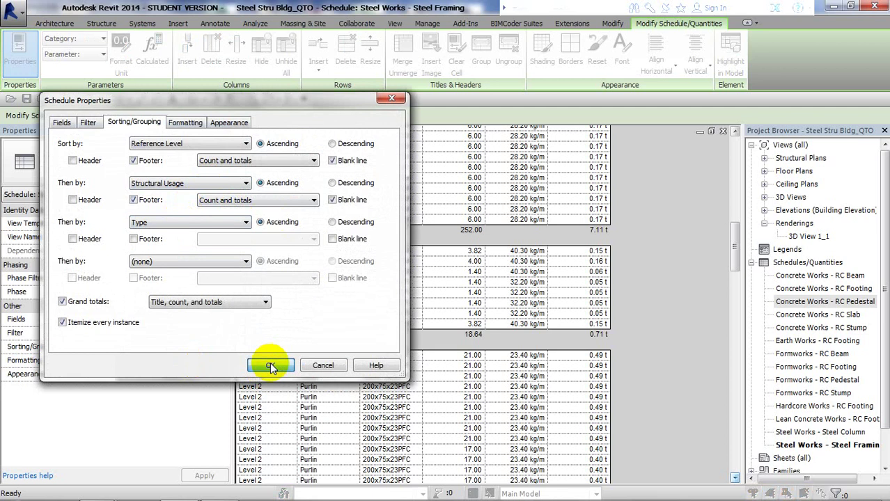
left_click(270, 367)
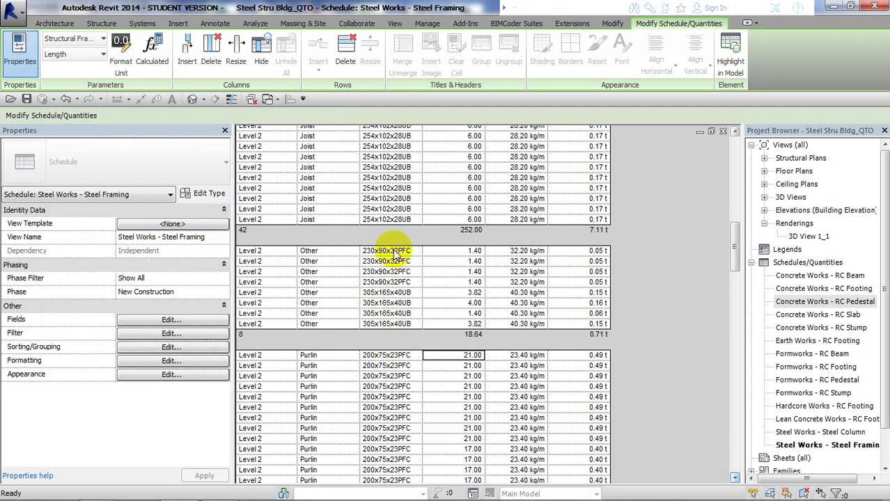
Step: Review the totals: Level 2 has 89 members at 24.50 t, Level 3 has 17 at 3.48 t
scroll(330, 358, "down", 3)
scroll(329, 357, "down", 3)
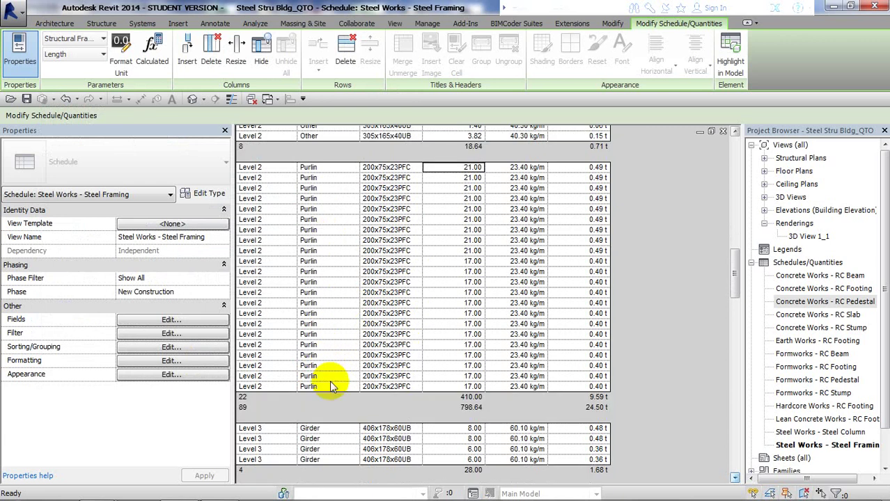
scroll(388, 380, "down", 3)
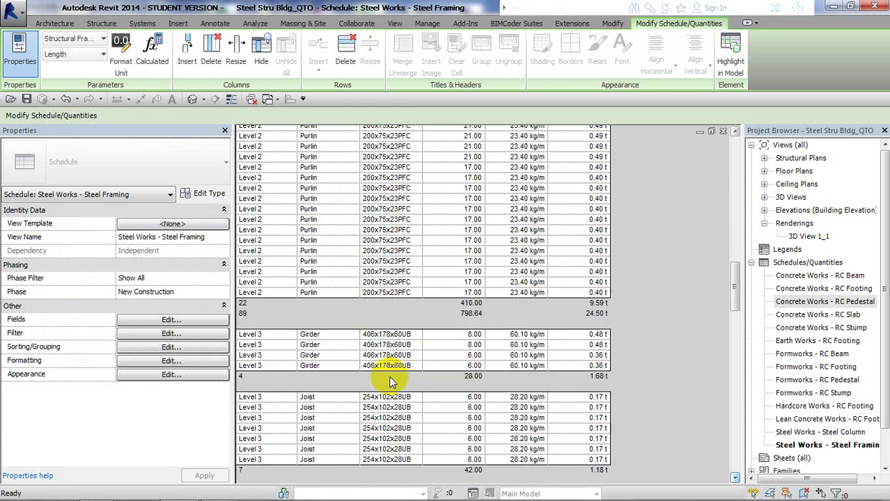
scroll(341, 352, "up", 4)
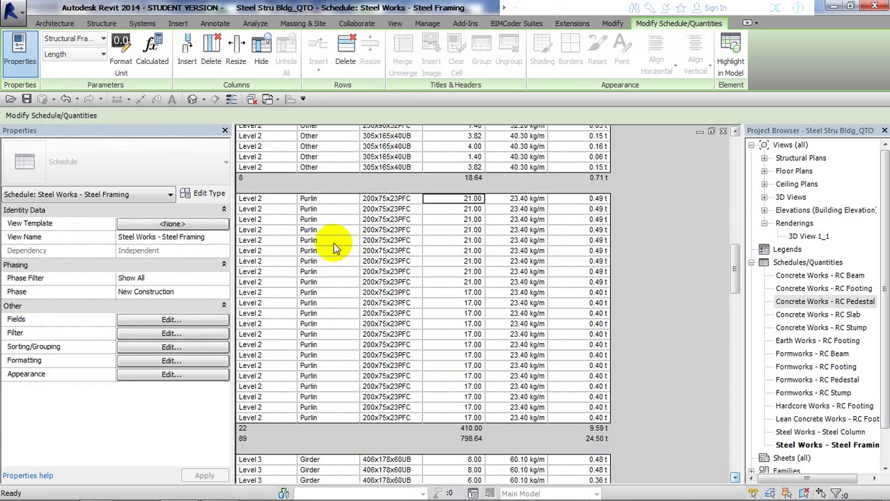
scroll(330, 244, "down", 2)
scroll(330, 244, "down", 3)
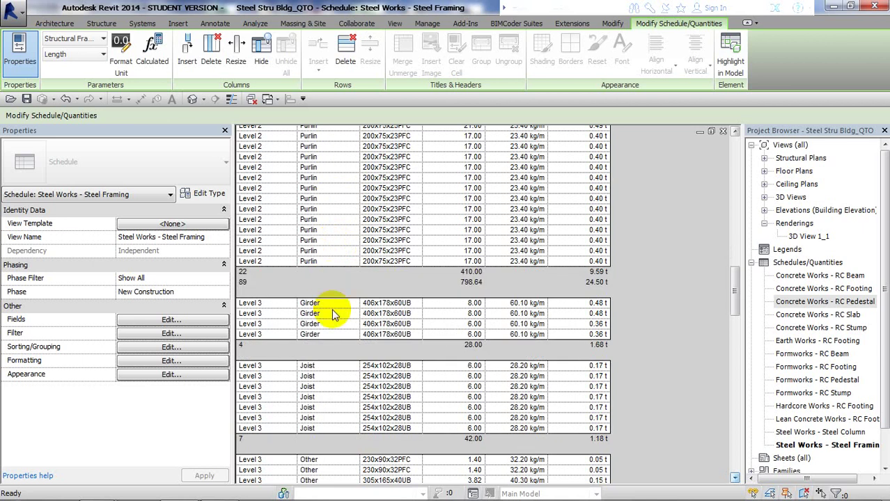
scroll(322, 334, "down", 3)
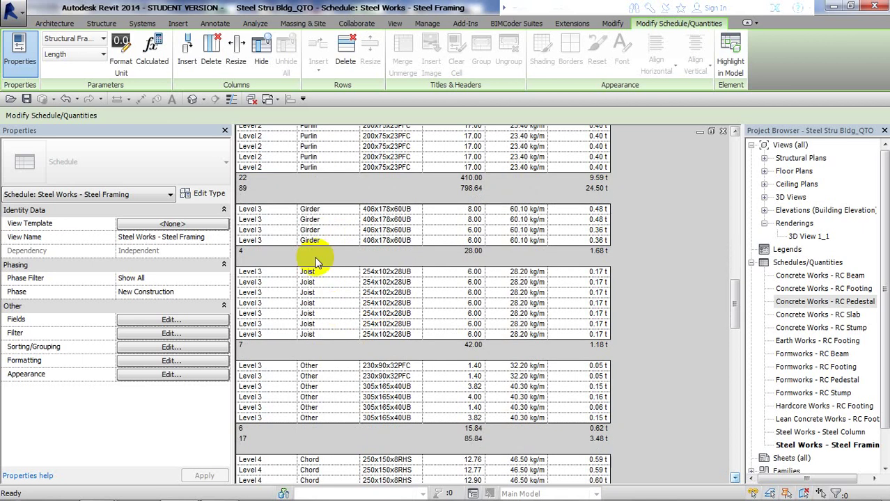
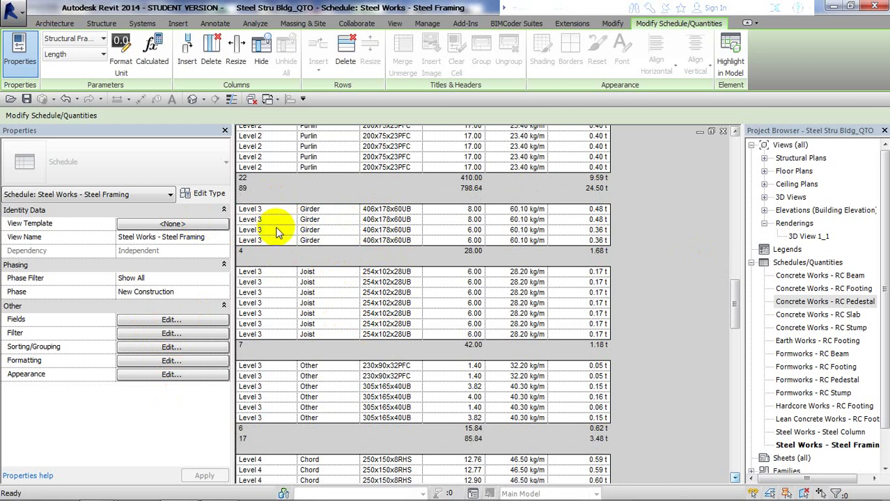
Step: Sort the schedule first by Structural Usage, with a 'Count and totals' footer per group
scroll(333, 308, "down", 2)
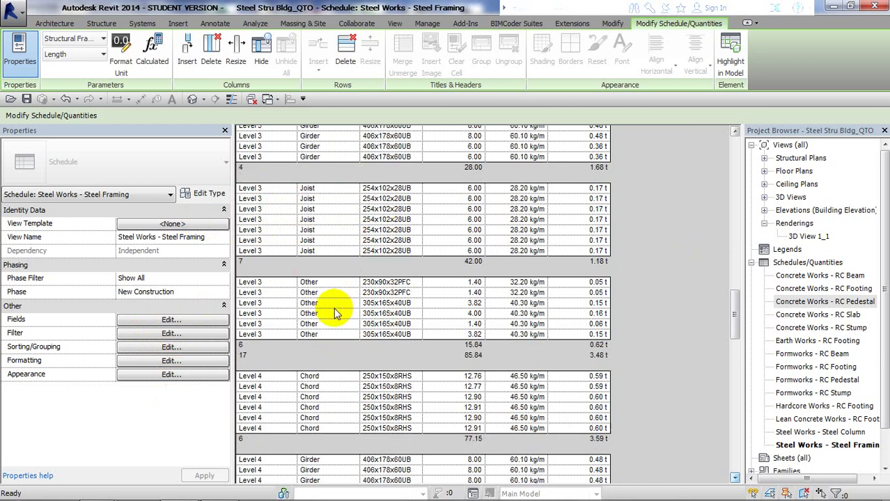
scroll(322, 272, "down", 2)
scroll(327, 292, "down", 1)
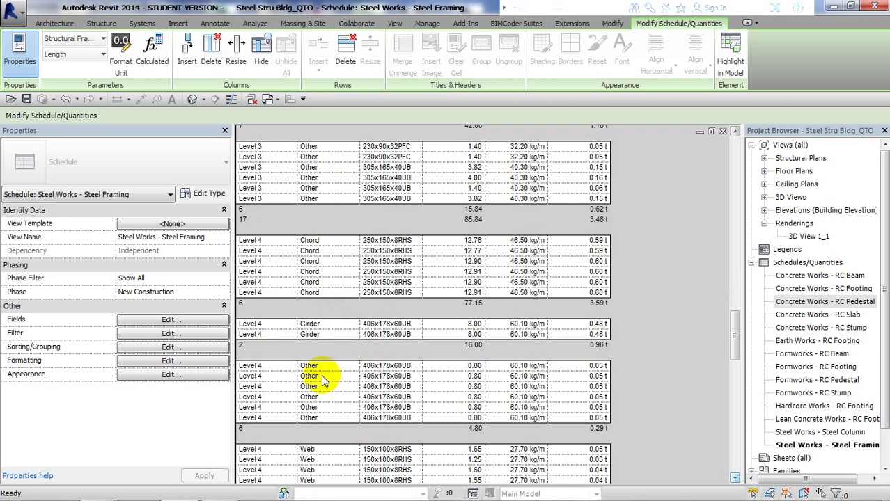
scroll(310, 369, "down", 2)
scroll(311, 411, "down", 3)
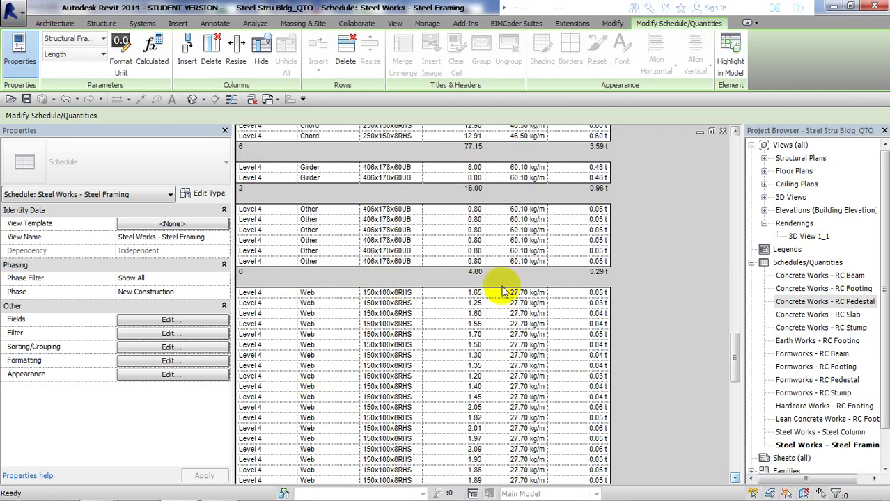
scroll(573, 327, "down", 3)
scroll(574, 333, "down", 3)
scroll(572, 333, "down", 2)
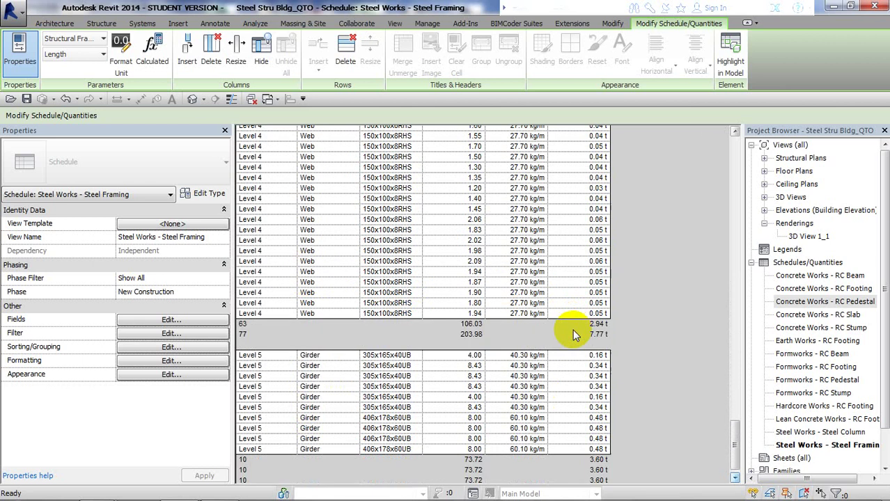
scroll(572, 333, "down", 1)
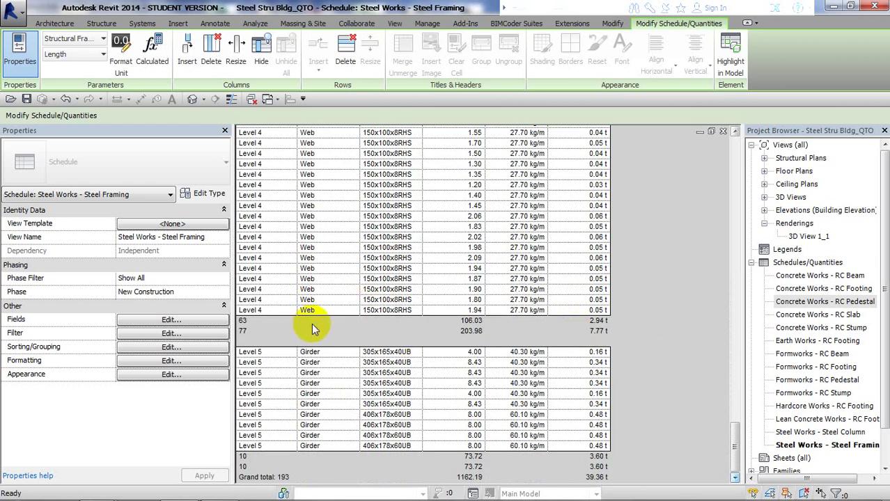
left_click(174, 347)
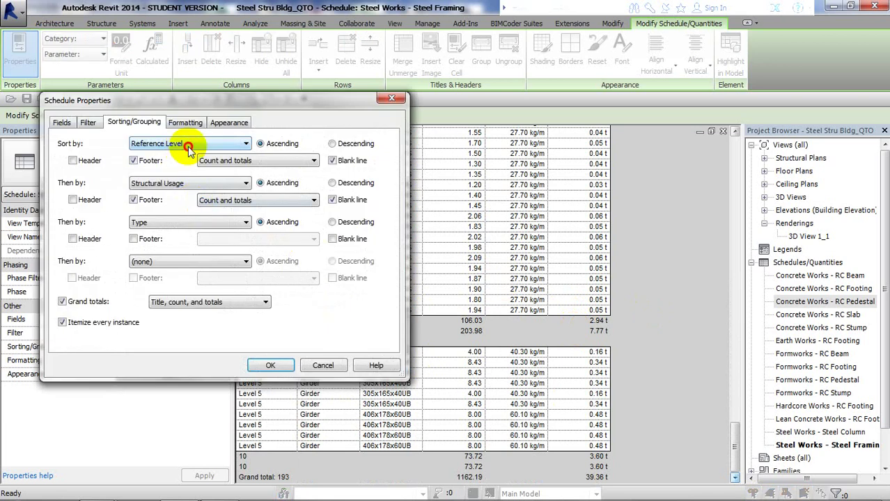
left_click(188, 146)
left_click(175, 156)
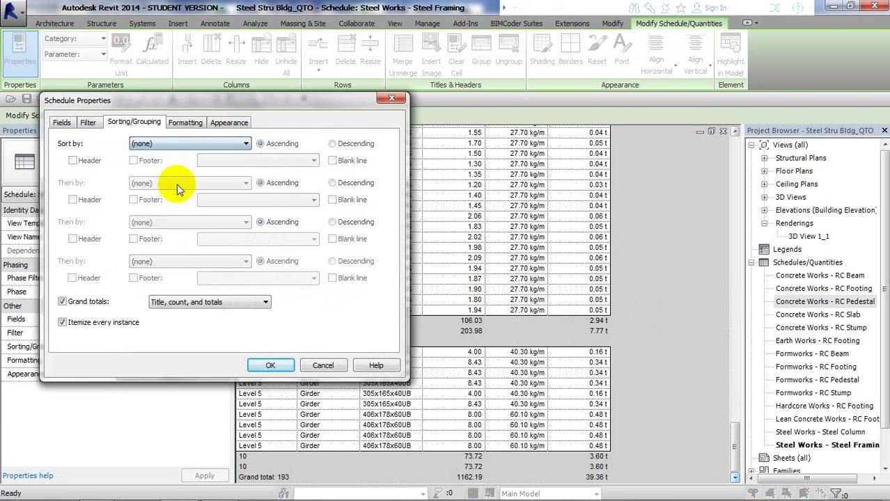
left_click(192, 145)
left_click(138, 171)
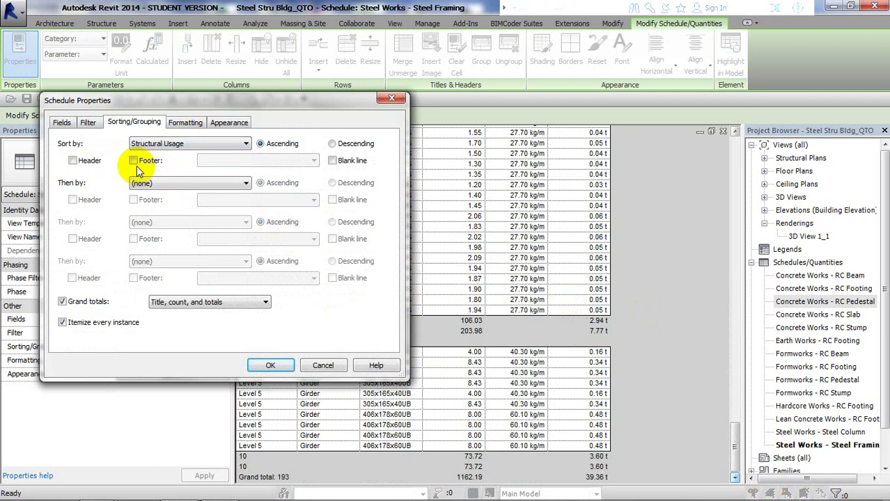
left_click(135, 160)
left_click(230, 160)
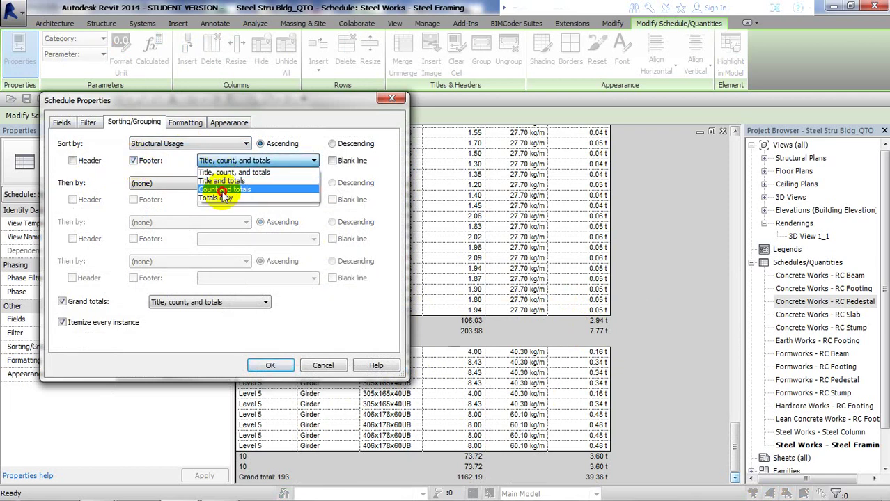
left_click(223, 190)
Step: Add Reference Level and then Type as the second and third sort fields, and apply
left_click(174, 183)
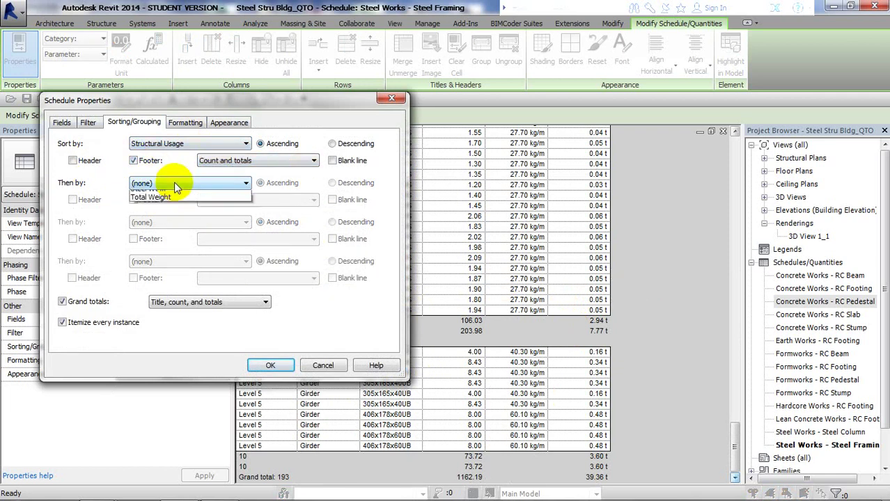
left_click(158, 203)
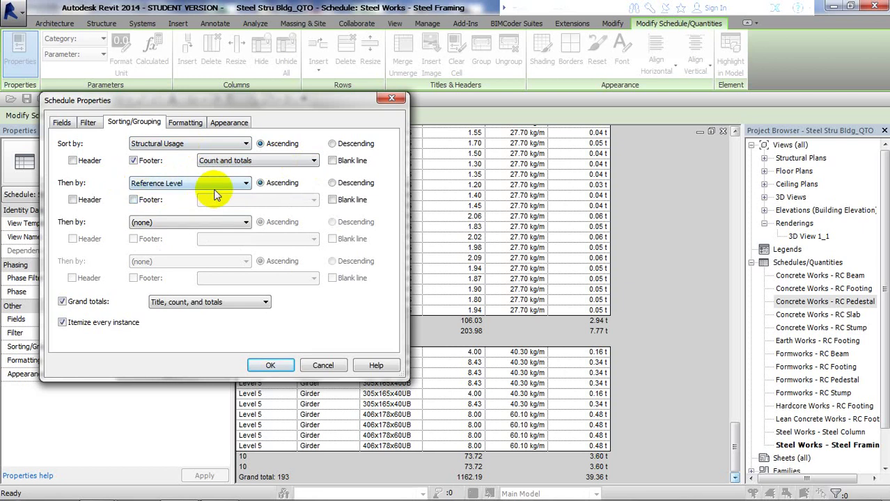
left_click(171, 222)
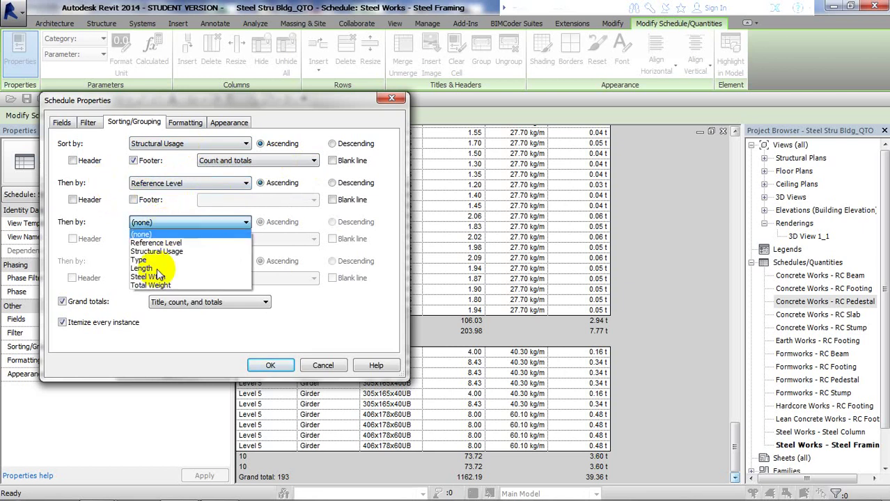
left_click(141, 260)
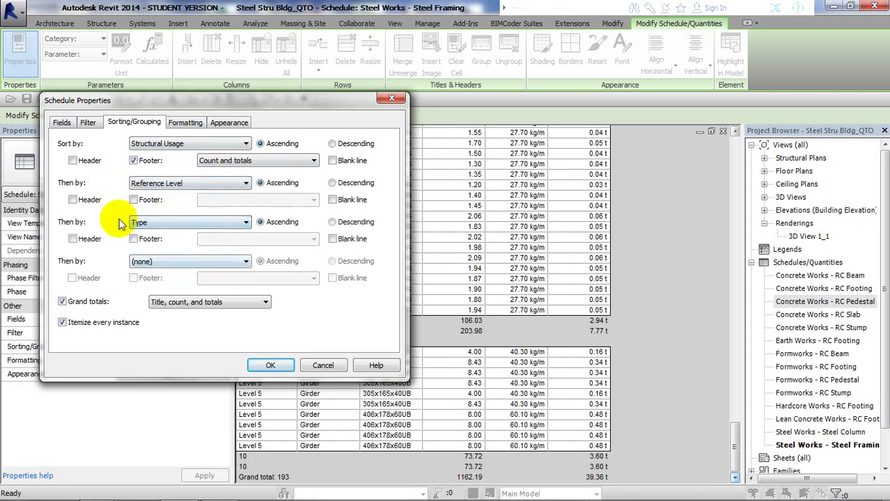
left_click(271, 366)
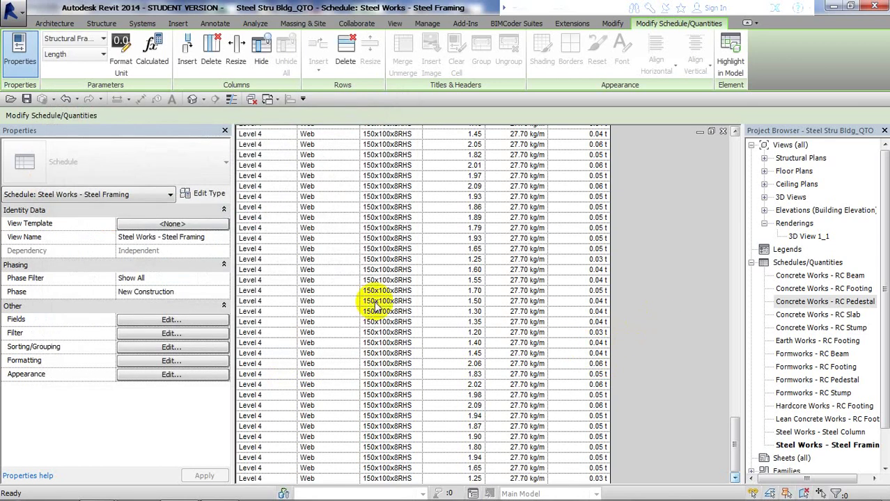
scroll(377, 298, "up", 5)
scroll(328, 348, "up", 5)
scroll(332, 354, "up", 5)
scroll(332, 350, "up", 5)
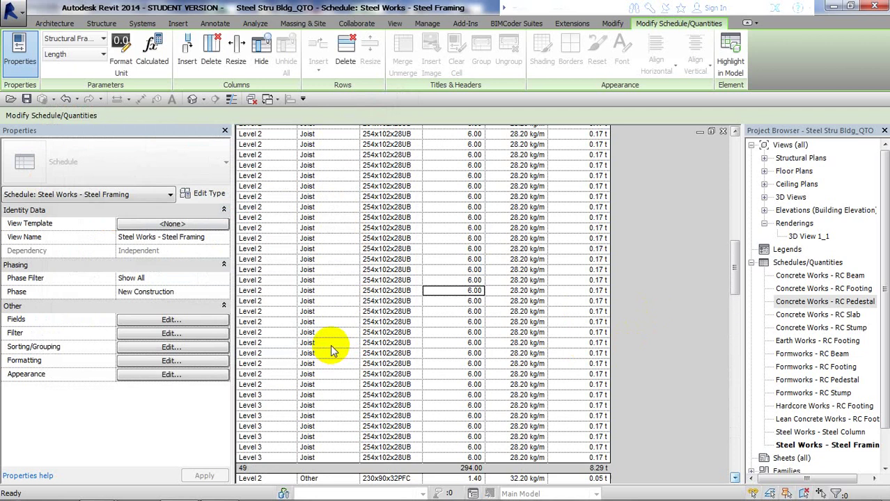
scroll(329, 338, "up", 5)
scroll(322, 292, "up", 5)
scroll(315, 229, "up", 1)
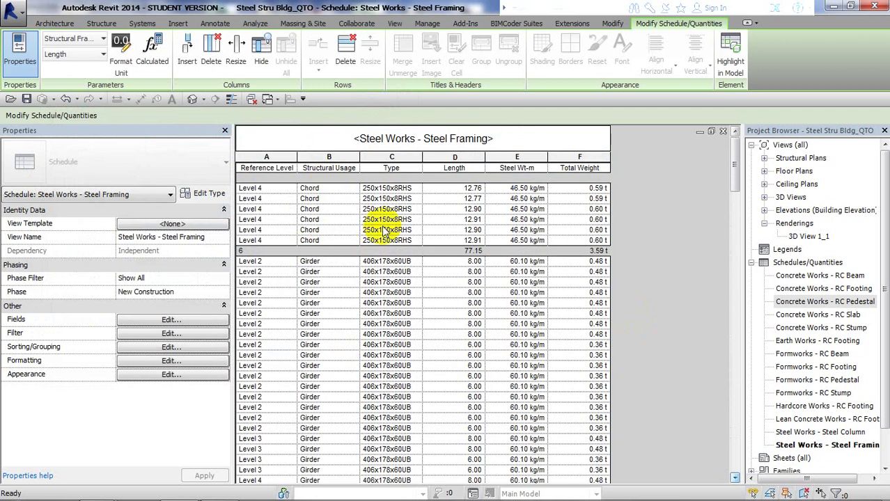
scroll(327, 223, "down", 5)
scroll(348, 277, "down", 5)
scroll(331, 300, "up", 5)
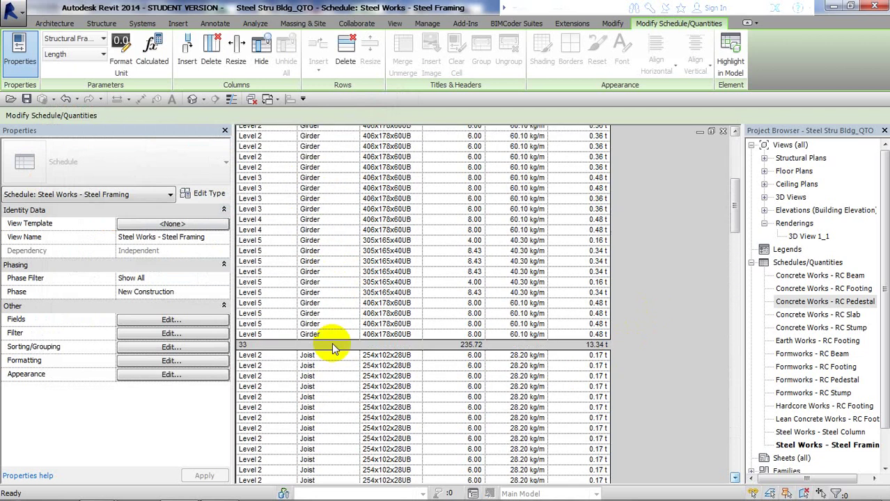
scroll(331, 354, "down", 1)
scroll(330, 365, "down", 10)
scroll(332, 335, "down", 5)
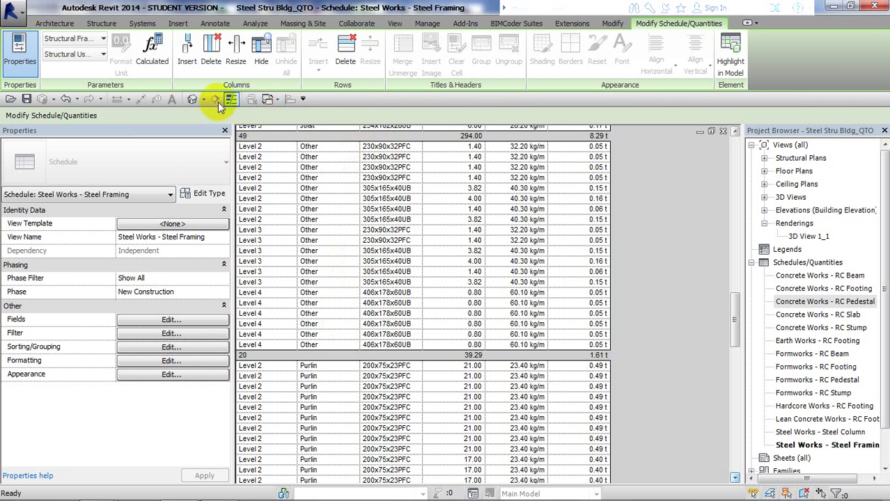
Step: Tile the {3D} view beside the schedule with WT, deselect, and orbit and zoom the steel frame
left_click(192, 99)
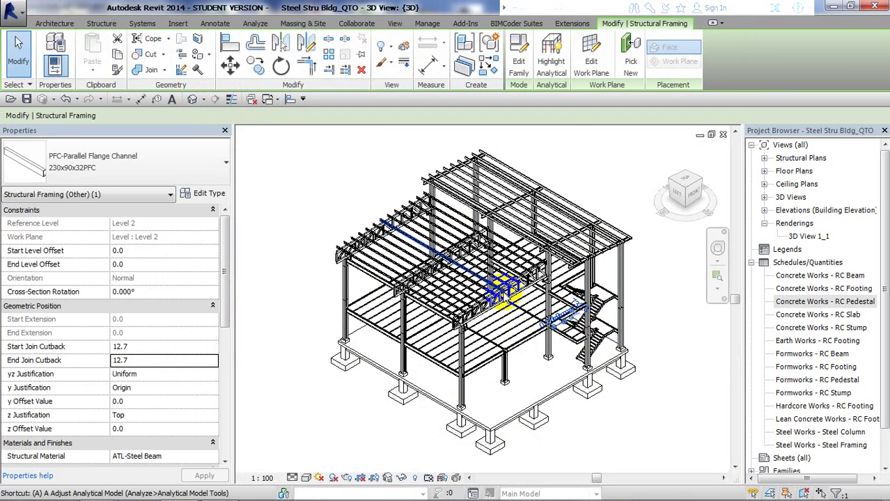
key("w")
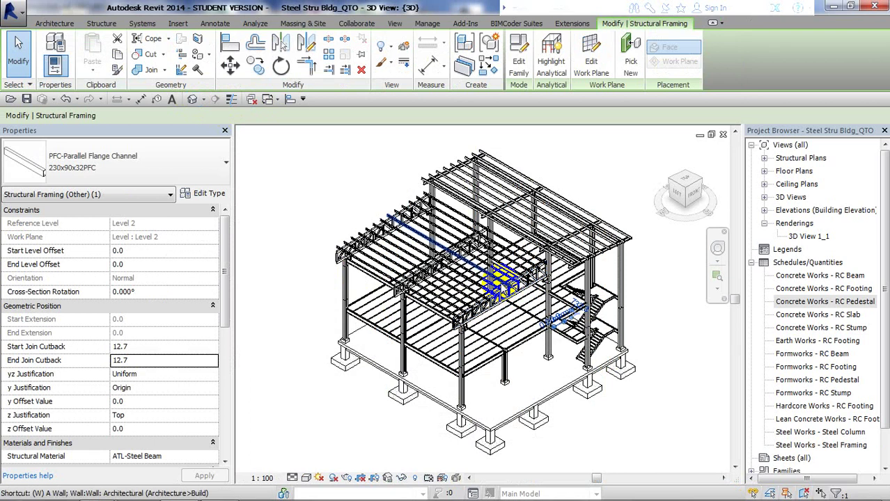
key("t")
left_click(317, 235)
mouse_move(338, 233)
middle_mouse_down("shift")
mouse_move(377, 209)
mouse_move(345, 276)
middle_mouse_up("shift")
scroll(347, 271, "down", 2)
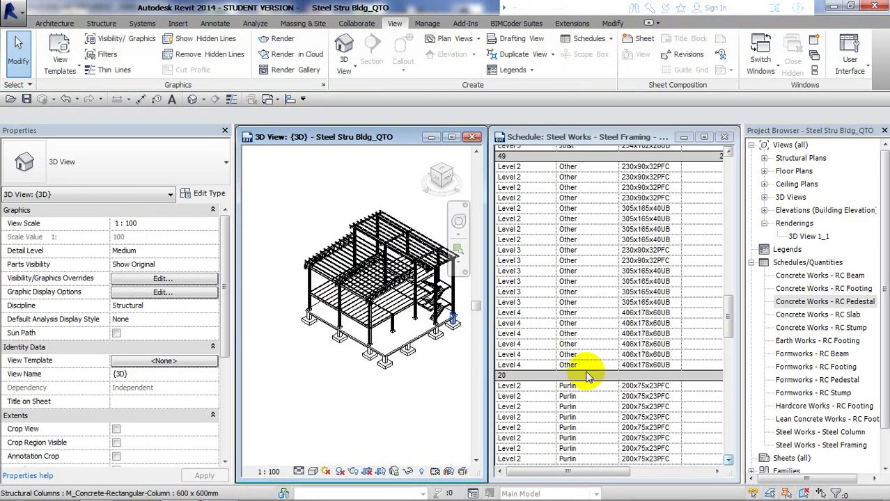
Step: Select a Level 4 'Other' schedule row, then pan and zoom the 3D view to pick a beam
left_click(599, 368)
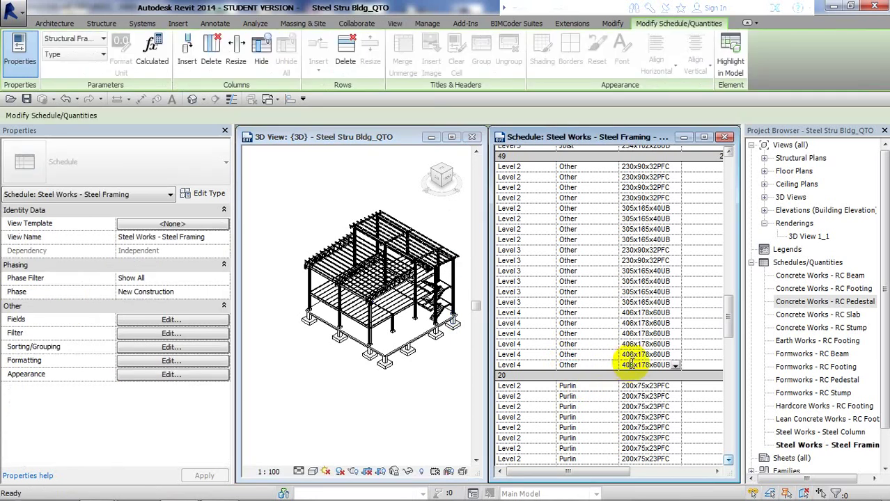
middle_click_drag(453, 377, 398, 368)
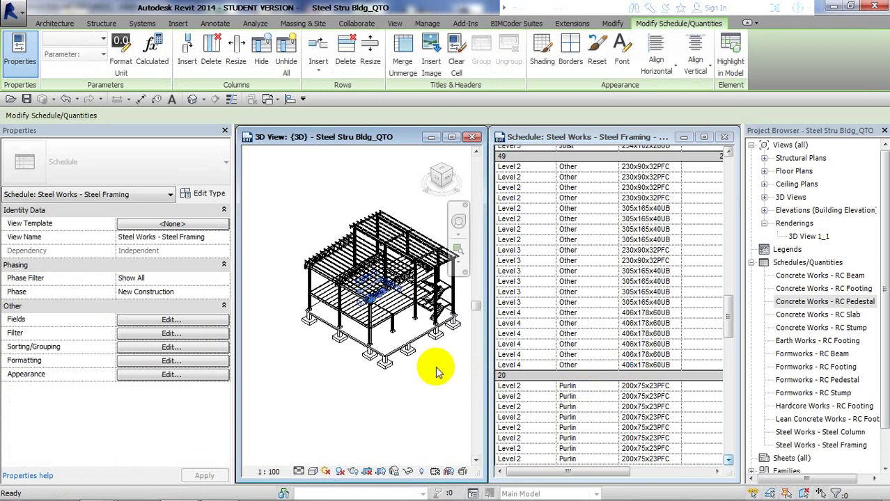
scroll(296, 288, "up", 2)
scroll(390, 369, "up", 2)
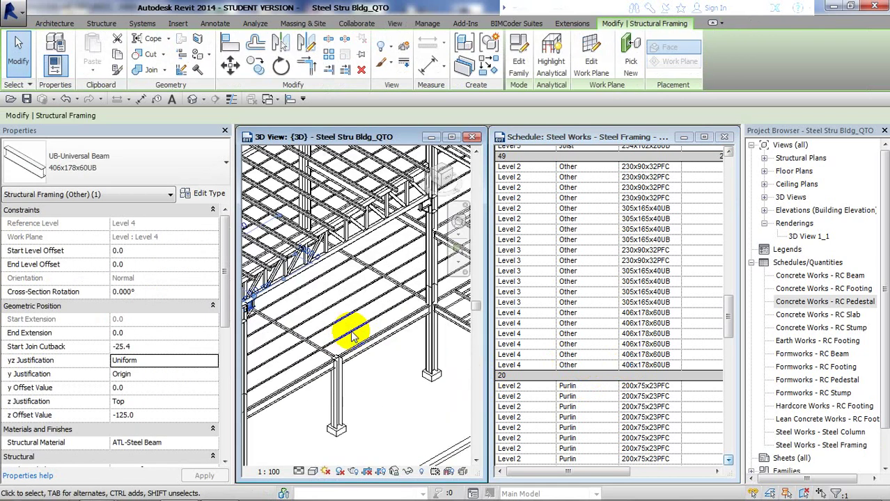
scroll(369, 258, "up", 2)
scroll(248, 278, "up", 2)
scroll(237, 304, "up", 2)
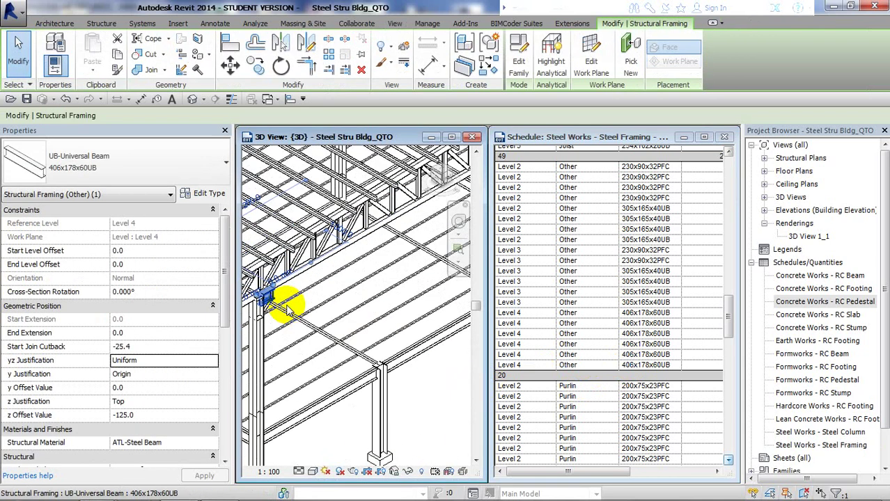
scroll(237, 304, "up", 2)
scroll(315, 331, "up", 2)
scroll(334, 348, "down", 3)
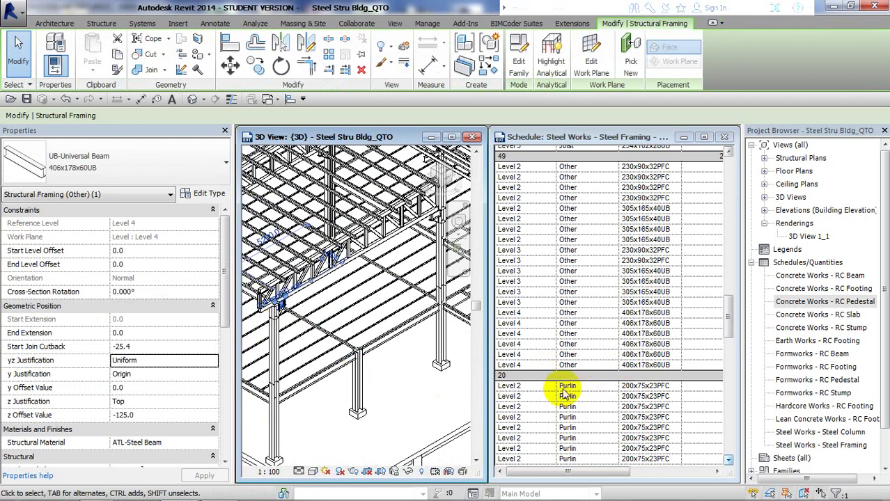
left_click(568, 411)
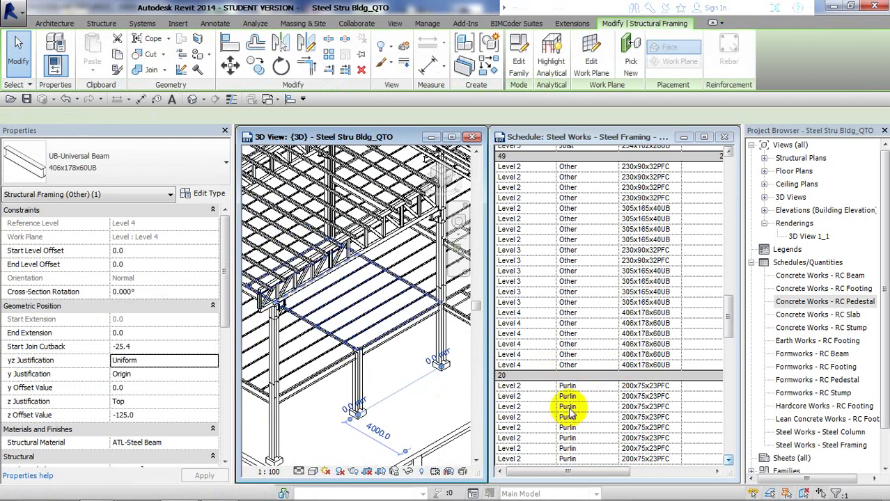
Step: Click the Level 4 'Other' usage and Type cells so the matching 3D beam highlights
left_click(592, 367)
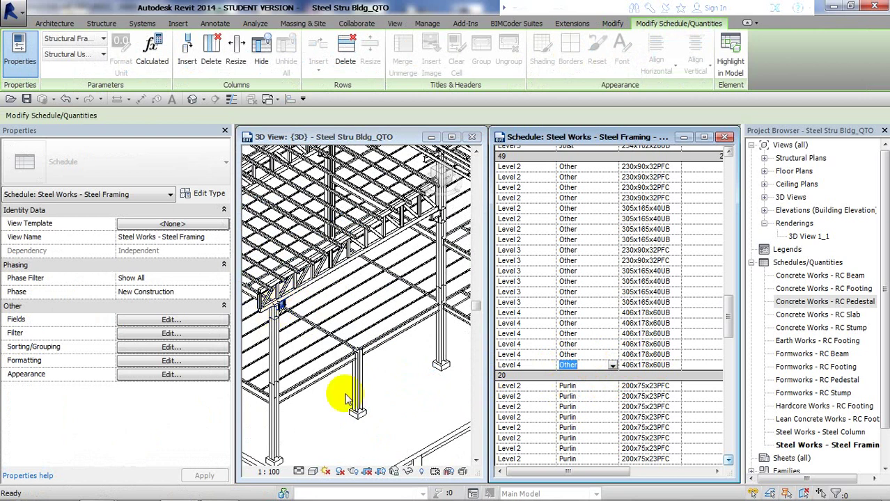
left_click(273, 307)
scroll(274, 307, "up", 5)
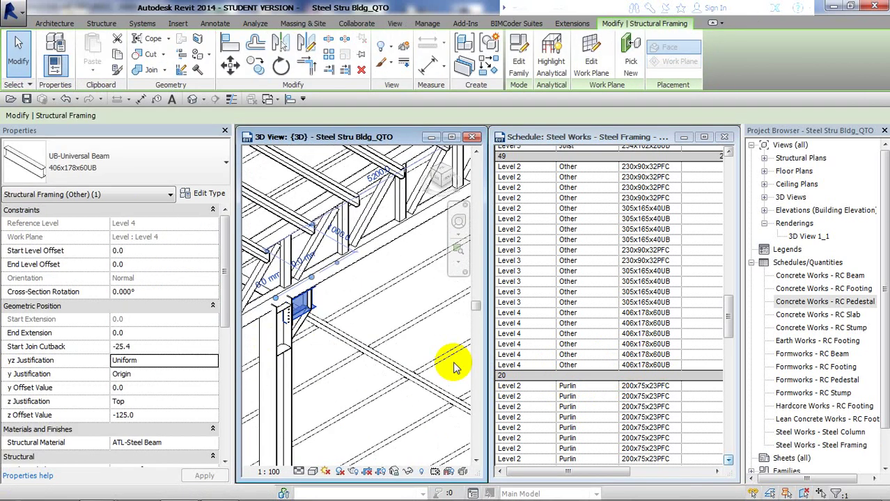
left_click(585, 371)
left_click(585, 370)
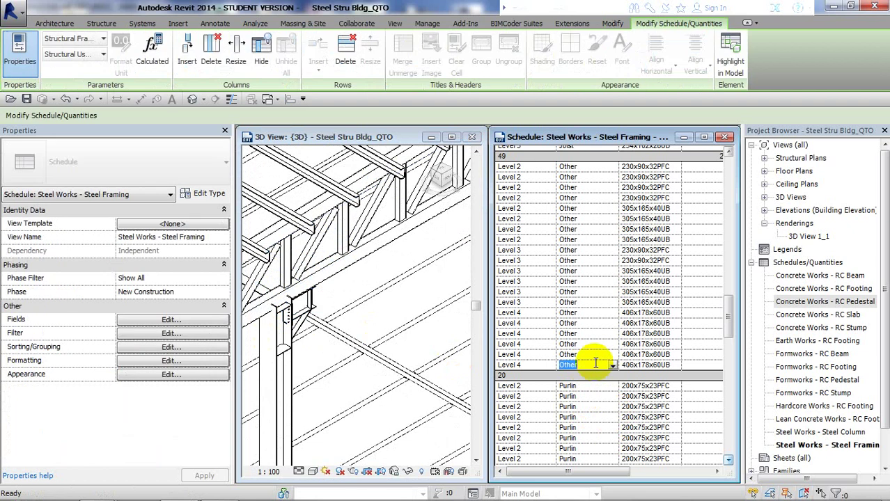
left_click(639, 367)
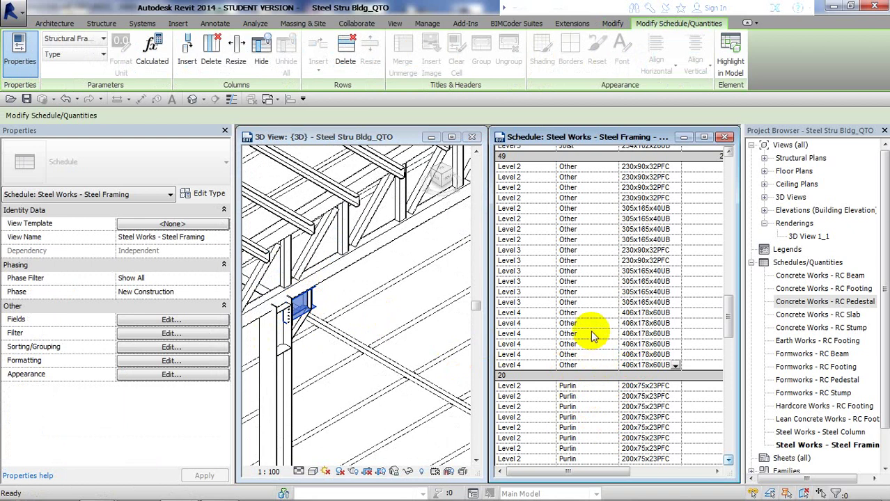
Step: Change the Level 4 406x178x60UB beams' structural usage from Other to Girder
left_click(592, 314)
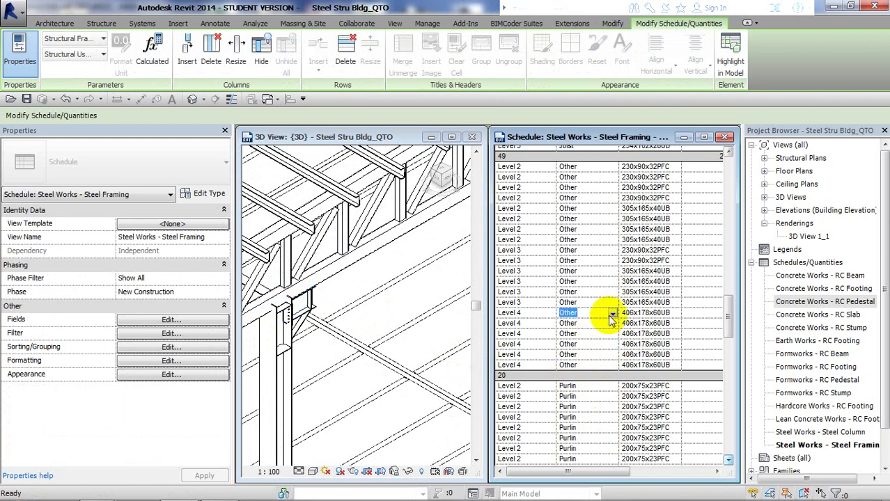
left_click(611, 316)
left_click(613, 326)
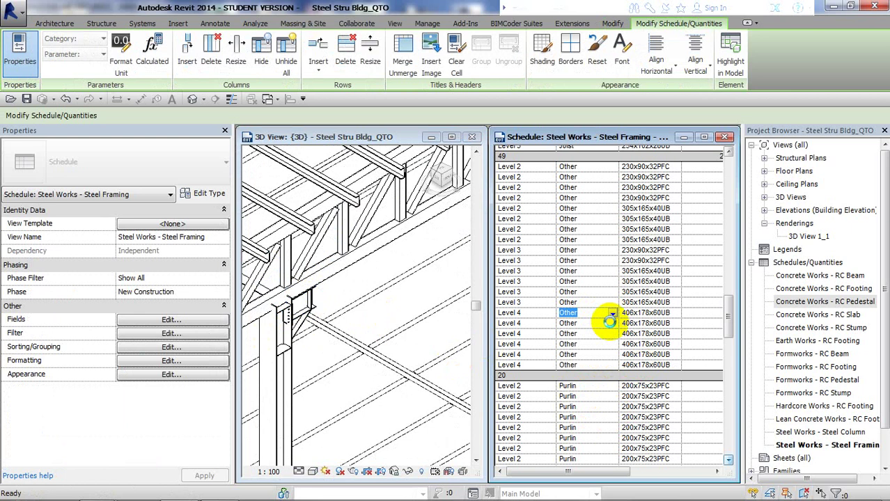
left_click(612, 323)
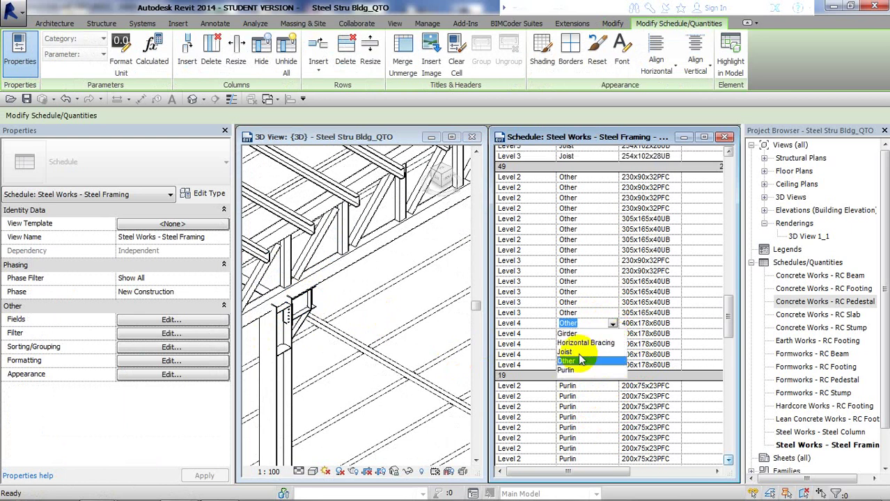
left_click(613, 343)
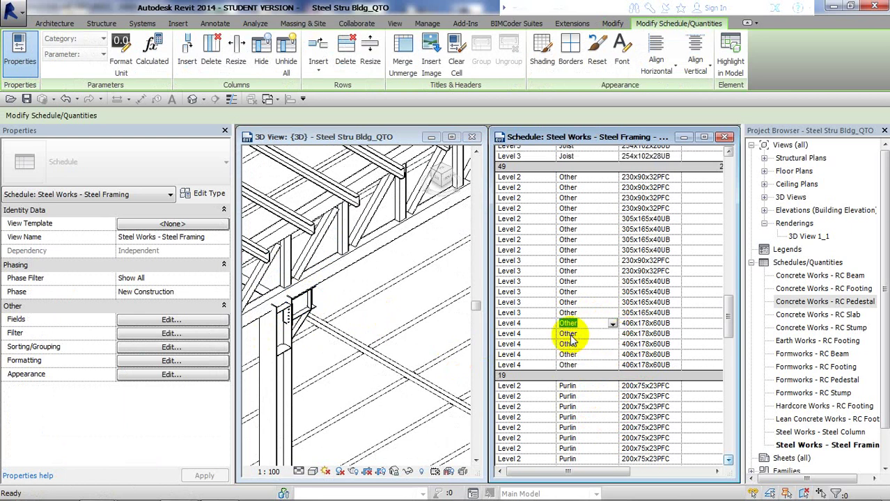
left_click(611, 335)
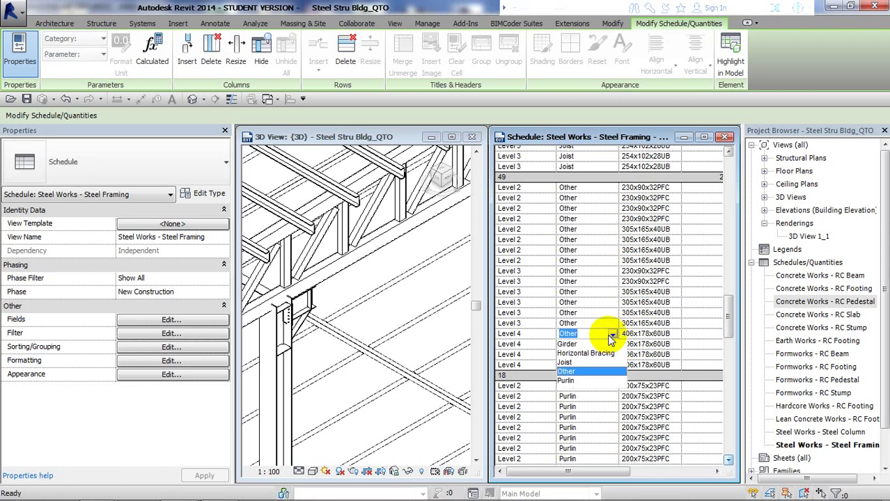
left_click(586, 354)
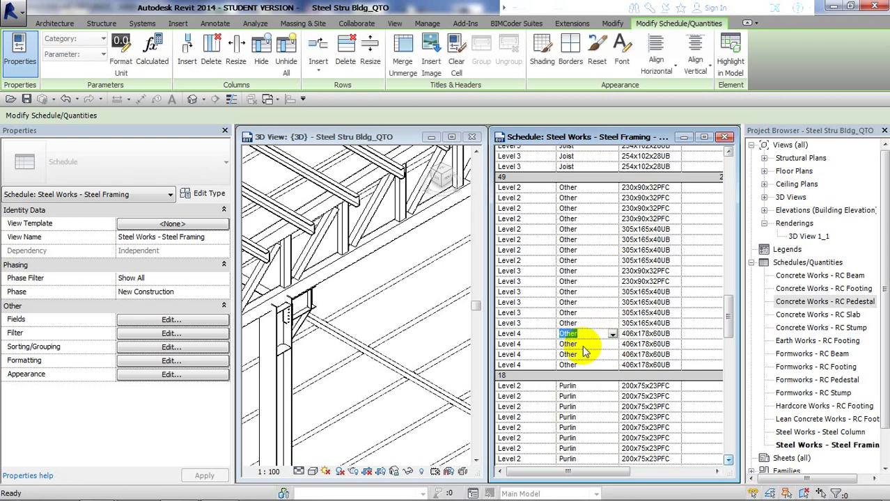
left_click(612, 344)
left_click(594, 364)
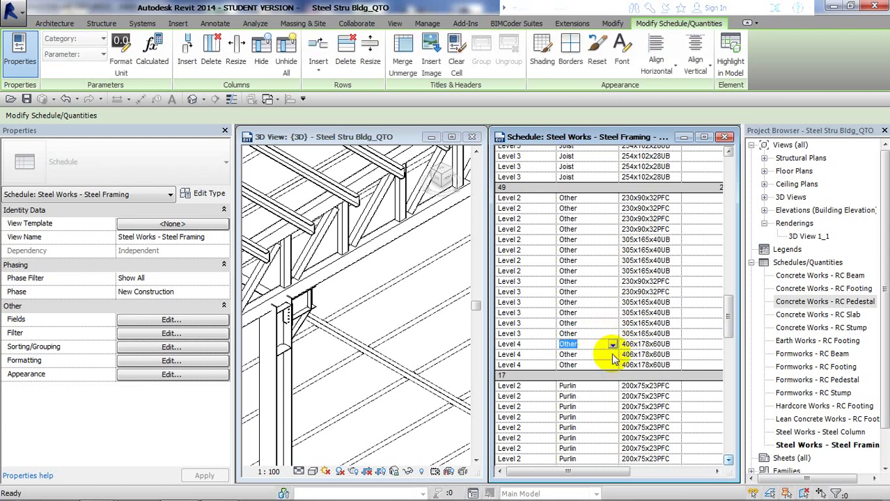
left_click(612, 354)
left_click(578, 375)
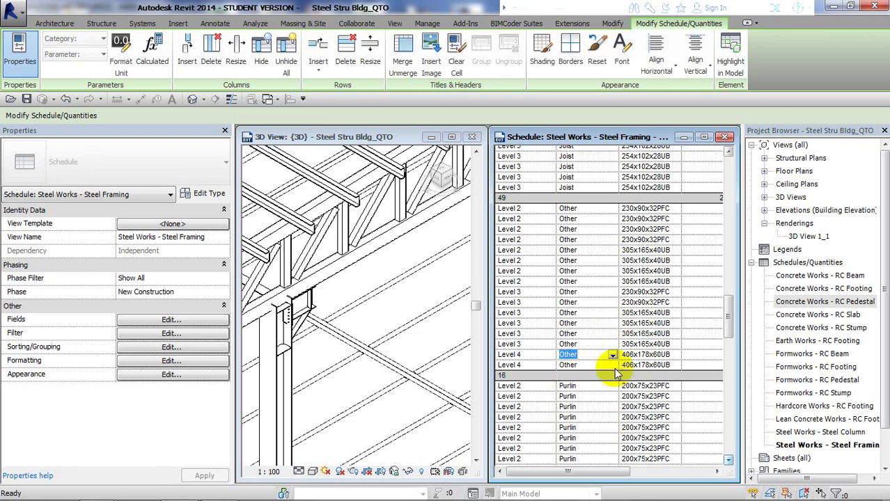
left_click(612, 365)
left_click(572, 383)
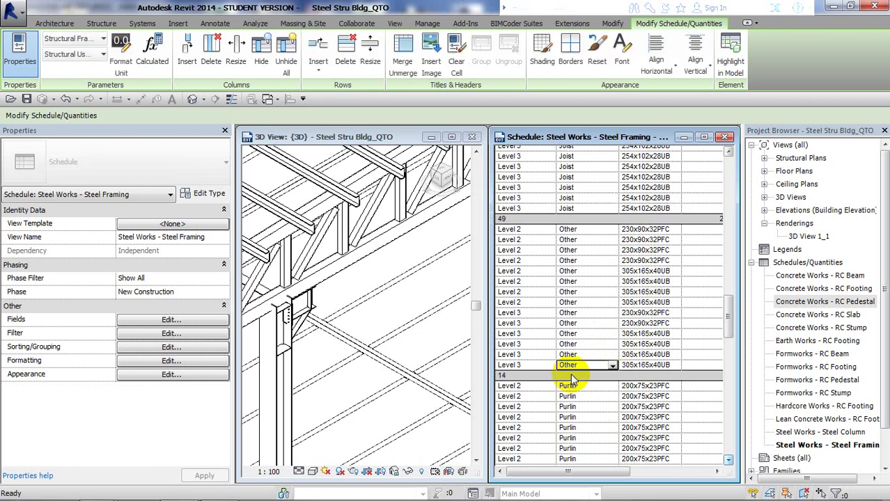
Step: Locate a Level 3 305x165x40UB beam row's matching member in the 3D model
left_click(638, 334)
left_click(362, 278)
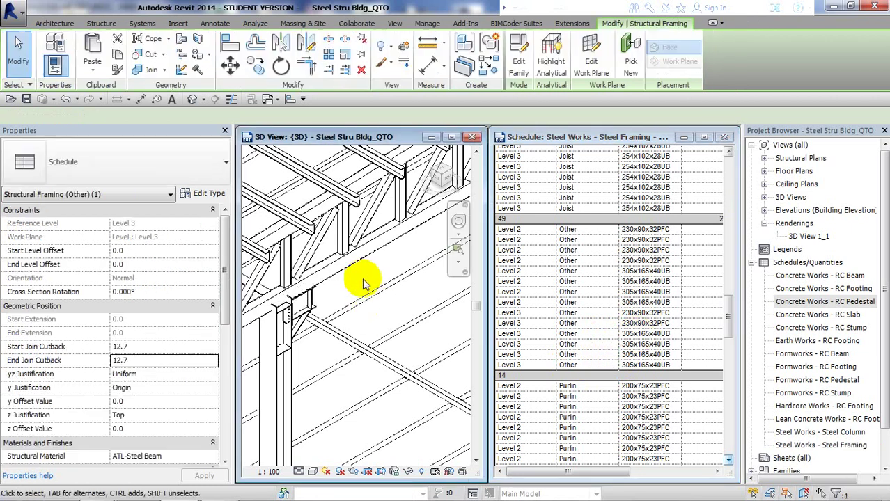
scroll(359, 293, "down", 4)
scroll(364, 313, "down", 4)
left_click(412, 346)
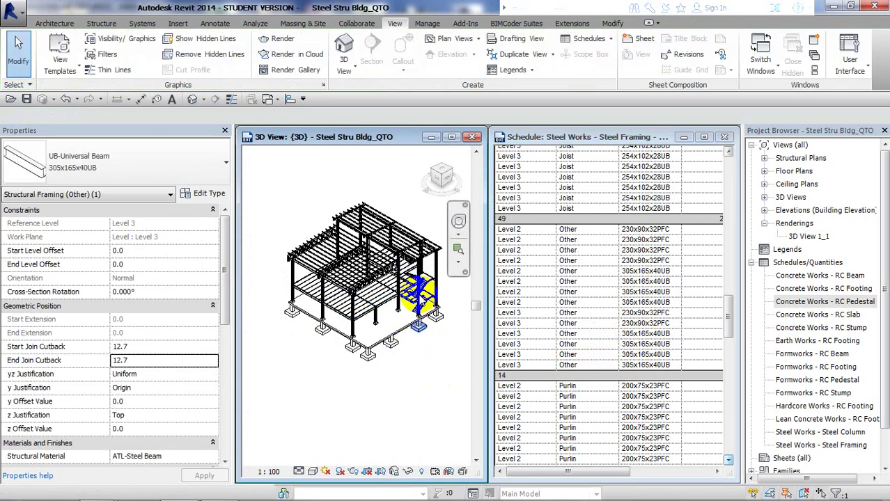
scroll(403, 334, "up", 3)
scroll(404, 334, "up", 3)
scroll(404, 334, "up", 2)
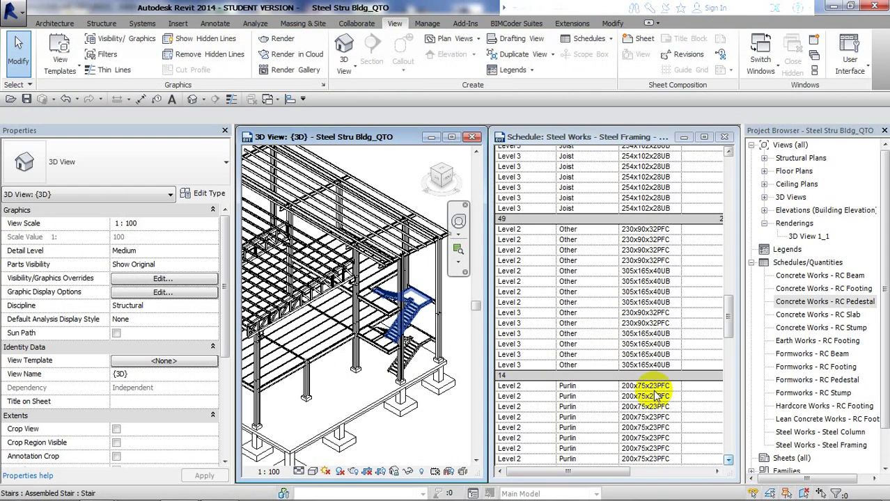
left_click(646, 334)
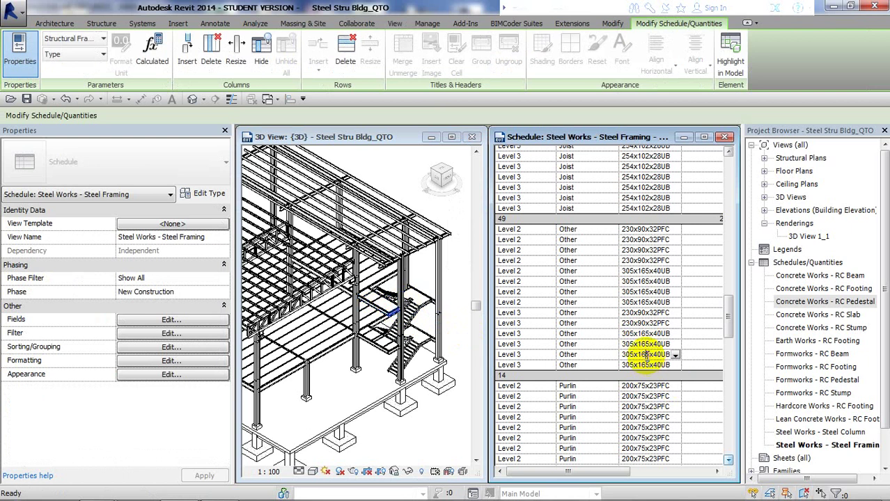
Step: Reassign the Level 3 beams' structural usage from Other, setting the last ones to Joist
left_click(606, 334)
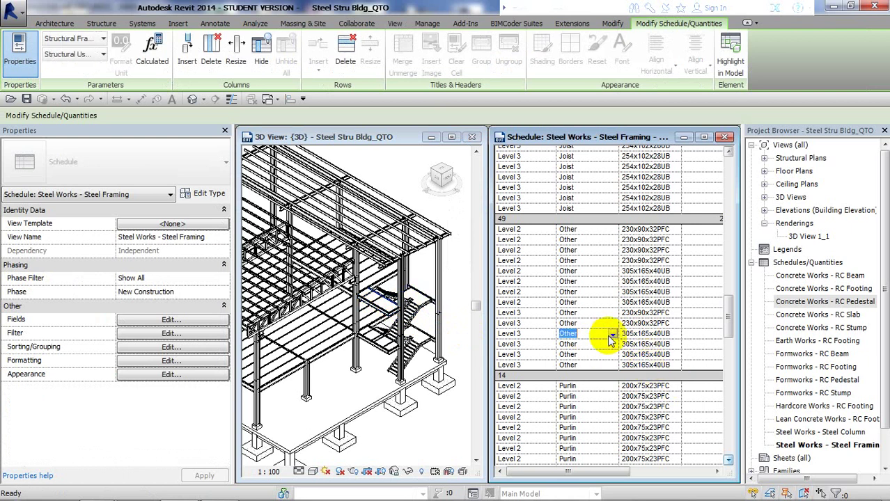
left_click(613, 334)
left_click(565, 362)
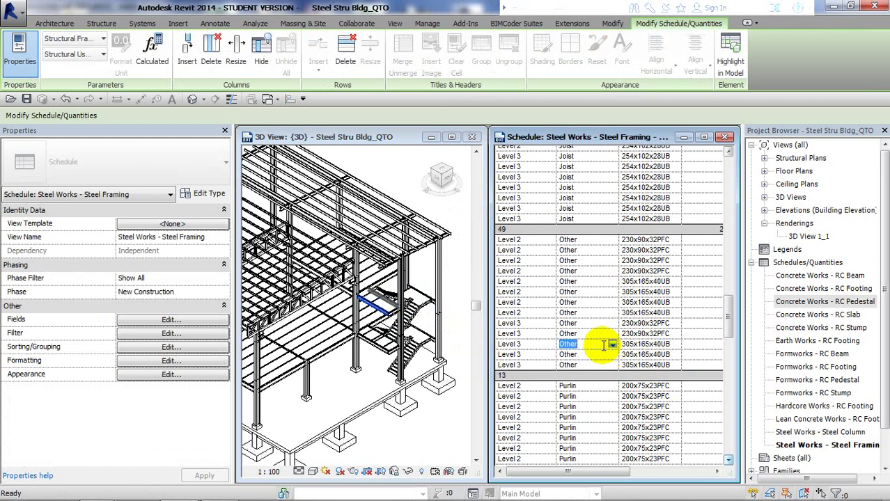
left_click(613, 344)
left_click(565, 373)
left_click(613, 354)
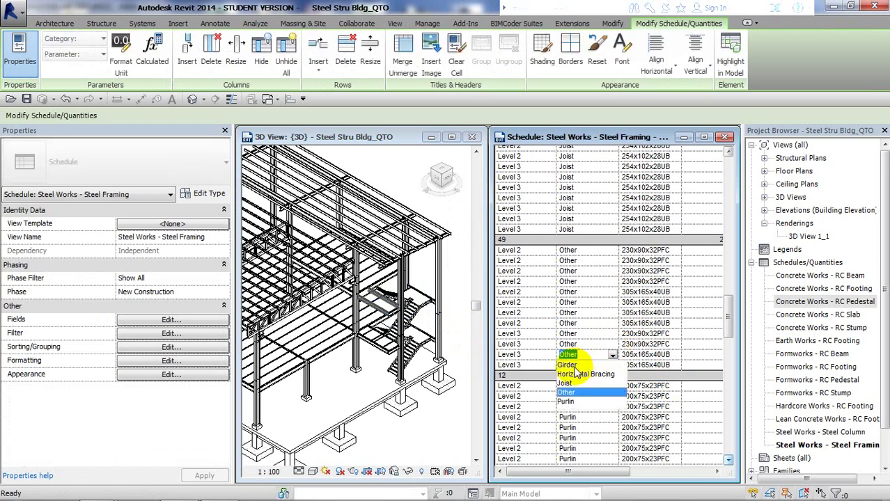
left_click(612, 372)
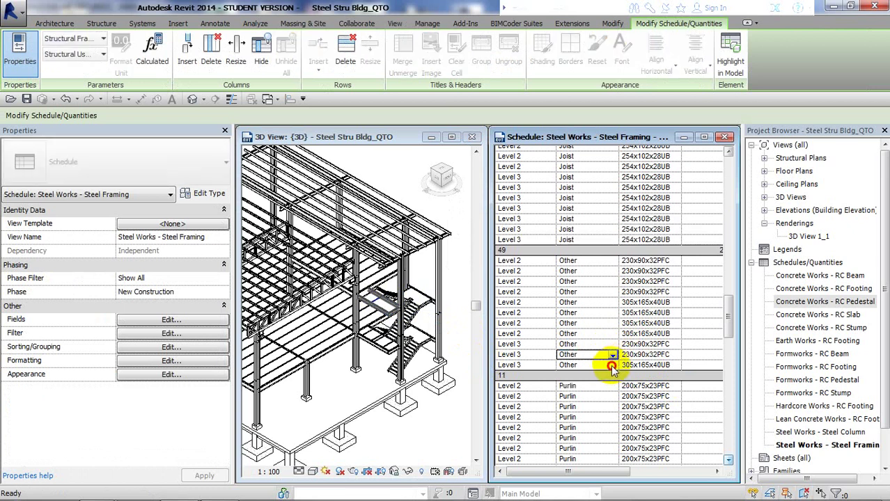
left_click(613, 355)
left_click(568, 373)
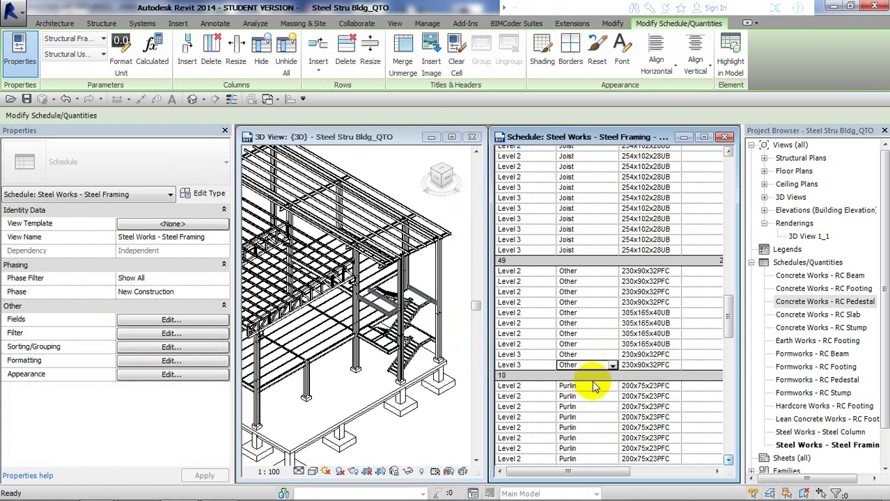
left_click(688, 389)
Step: Scroll the schedule and select a Level 2 305x165x40UB beam row
scroll(585, 365, "up", 5)
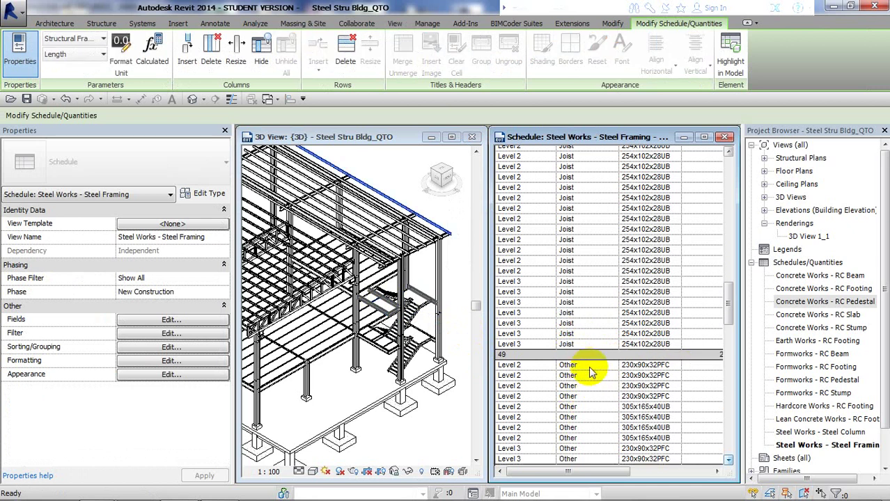
scroll(588, 366, "up", 5)
scroll(588, 366, "up", 6)
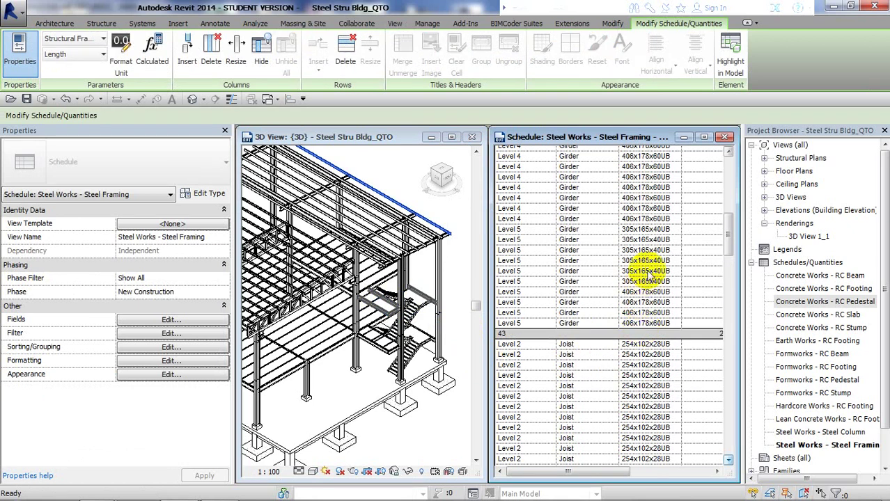
scroll(642, 278, "up", 4)
scroll(641, 275, "up", 4)
scroll(642, 275, "up", 5)
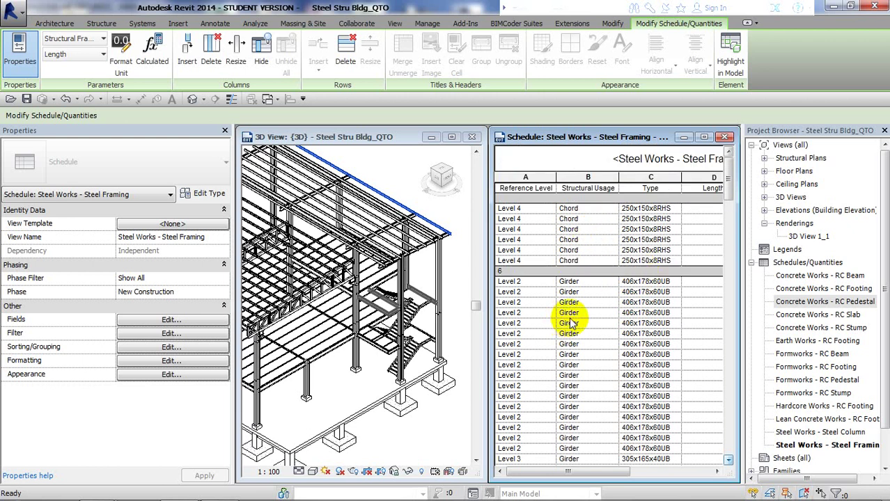
scroll(570, 323, "down", 5)
scroll(569, 323, "down", 5)
scroll(569, 323, "down", 3)
scroll(570, 323, "down", 5)
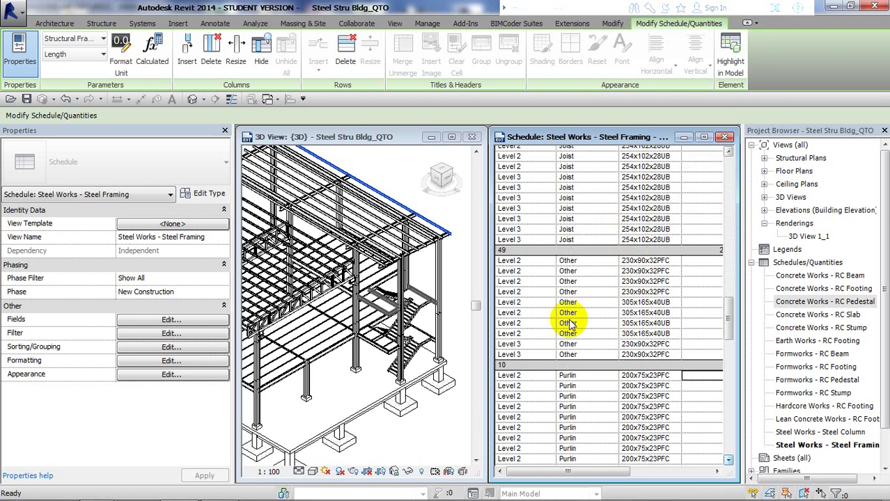
left_click(636, 301)
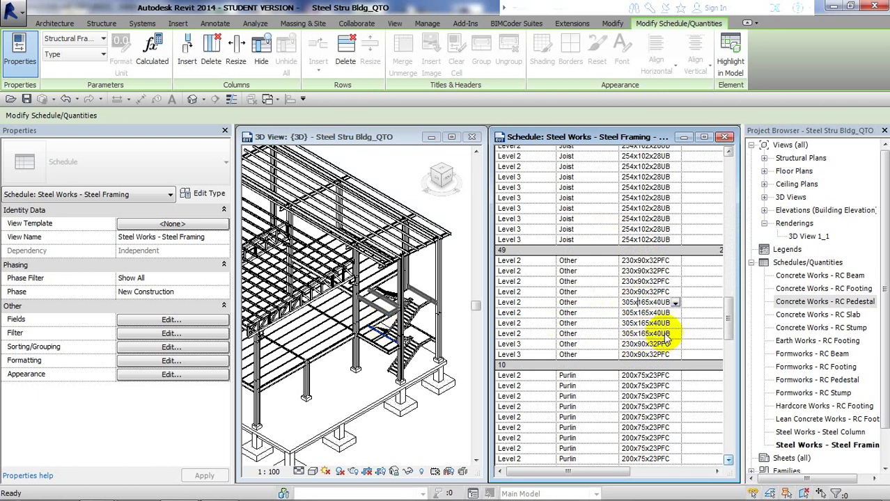
Step: Make the remaining Other 305x165x40UB members Girders
left_click(613, 334)
left_click(611, 334)
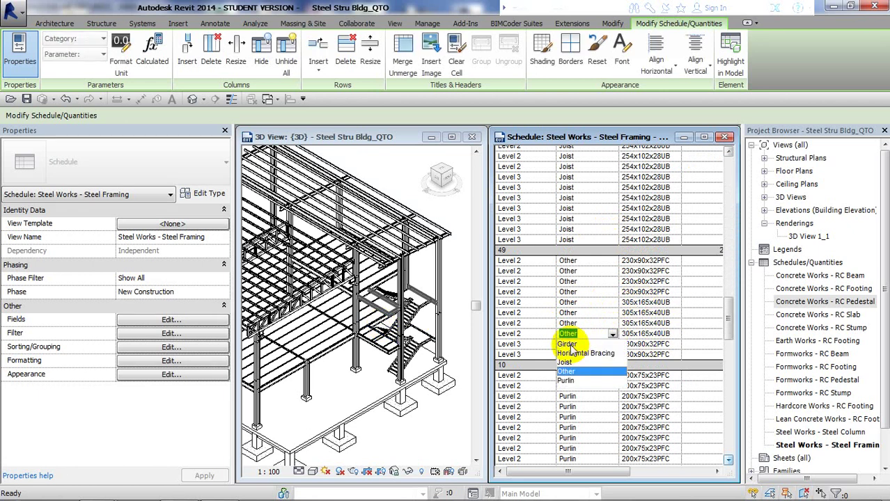
key("Escape")
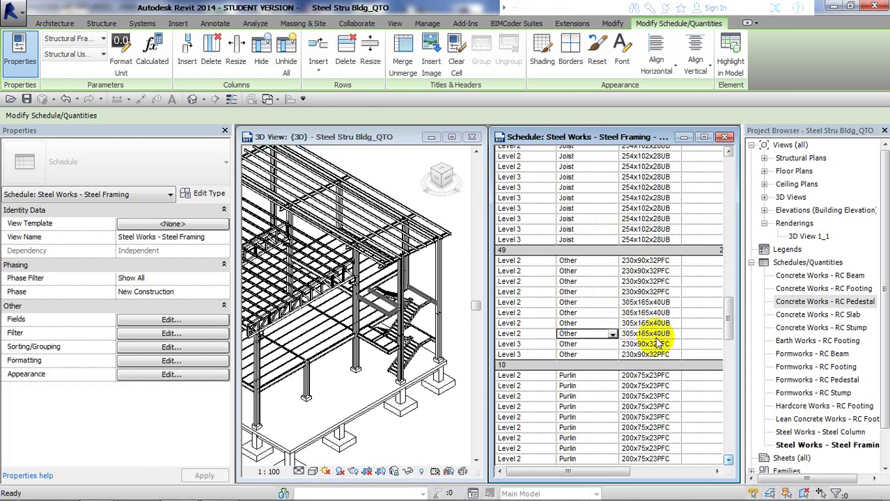
left_click(612, 335)
key("Return")
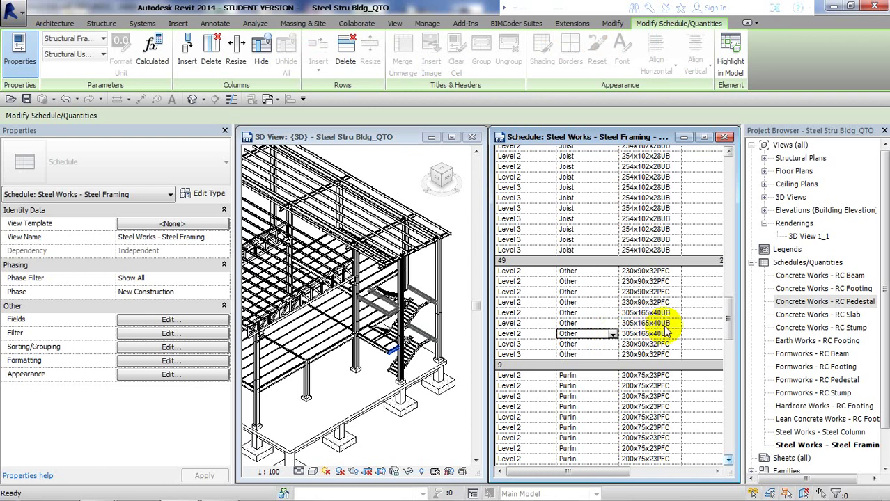
left_click(613, 335)
left_click(613, 335)
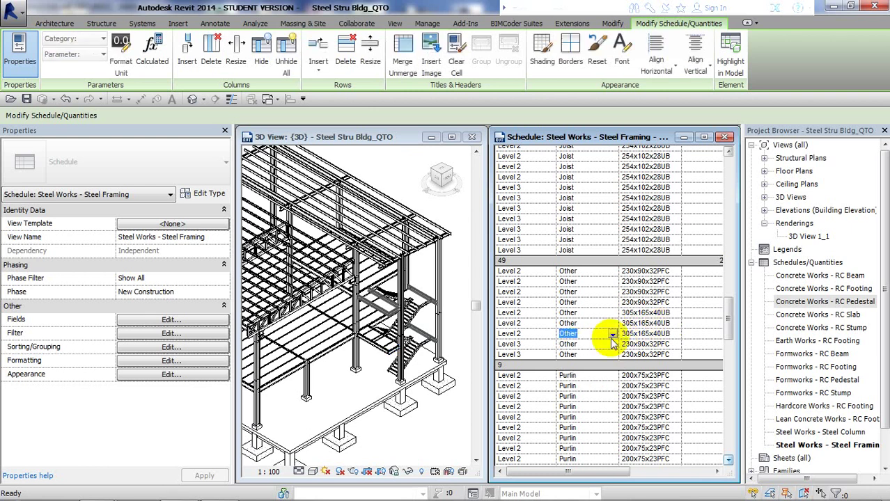
left_click(613, 335)
left_click(613, 335)
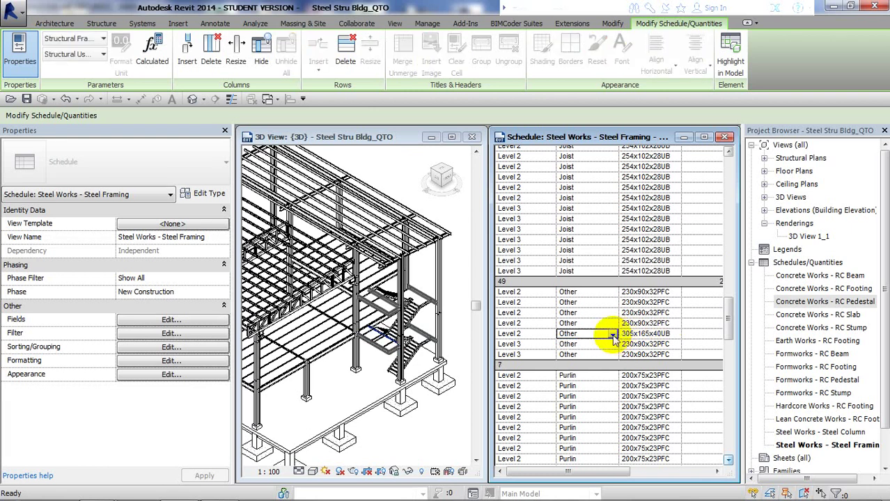
left_click(612, 335)
key("Return")
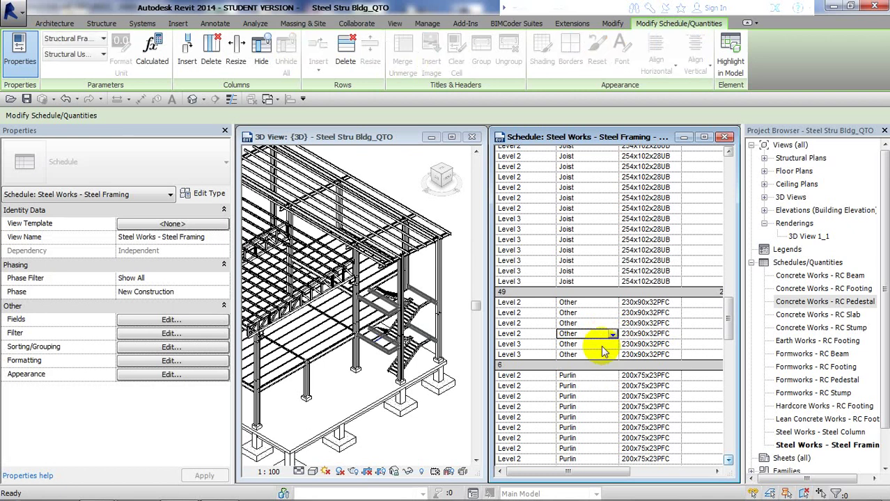
Step: Inspect the Other 230x90x32PFC members and set the first three to Joist
left_click(638, 304)
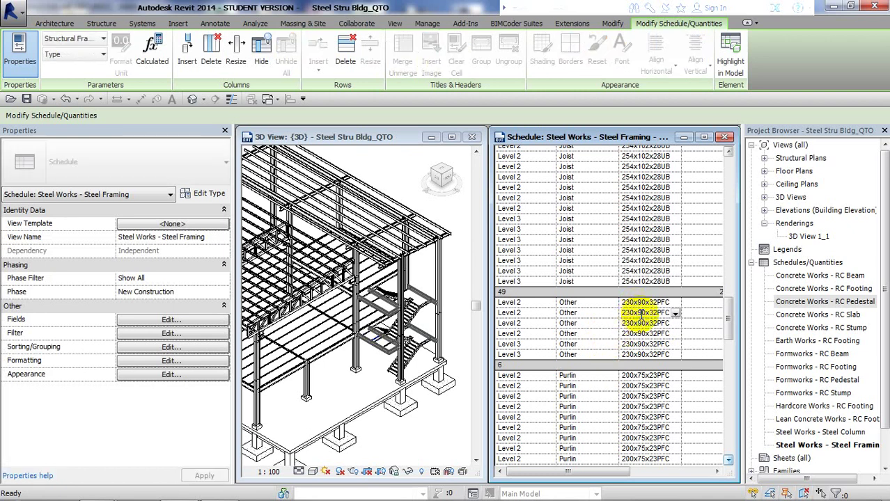
left_click(639, 324)
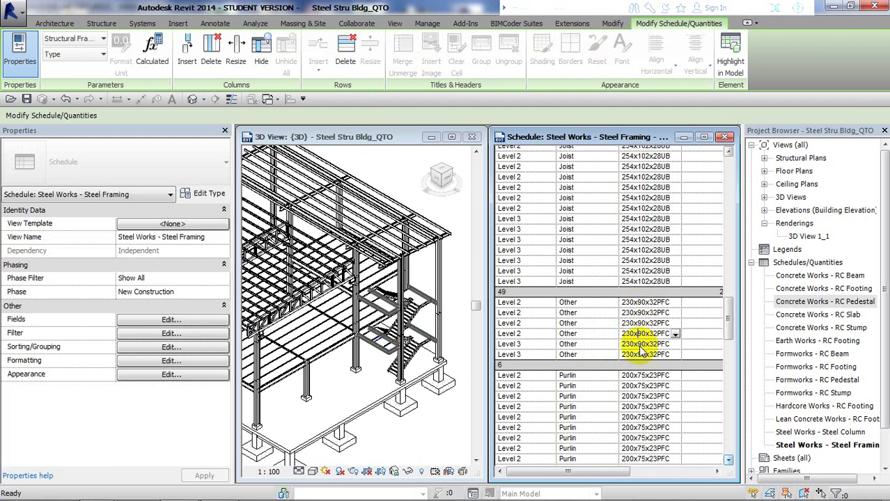
left_click(640, 344)
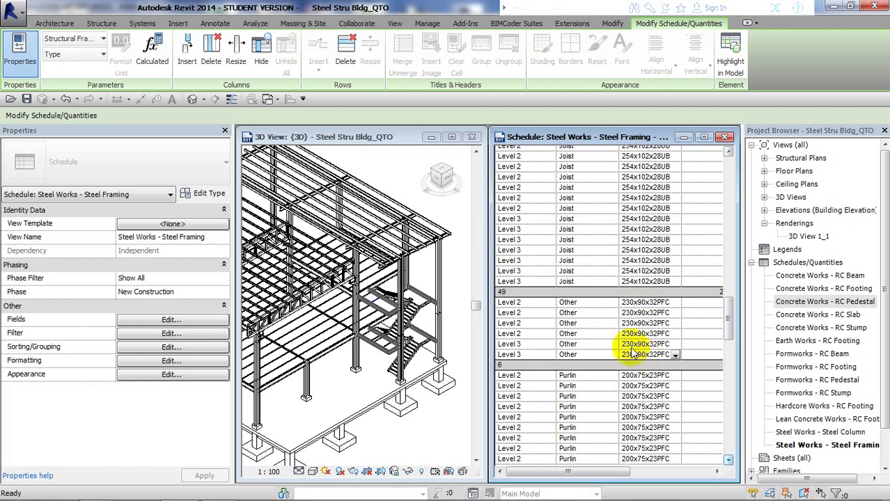
left_click(602, 303)
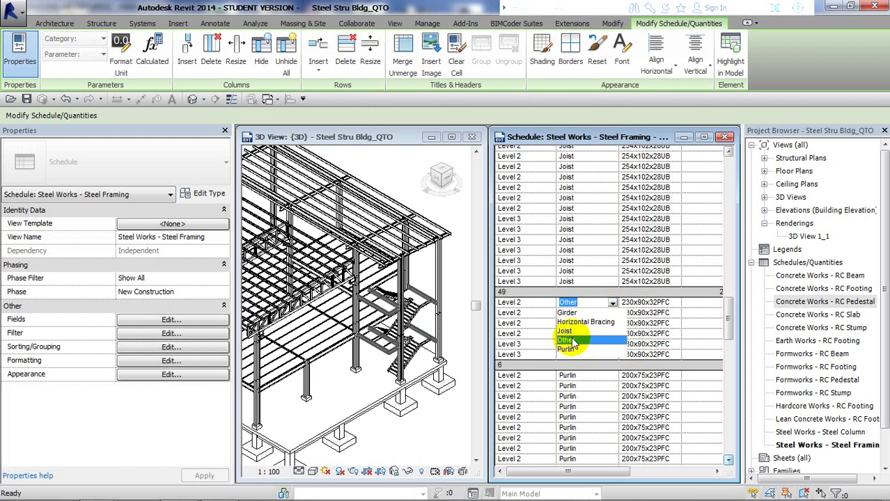
left_click(567, 339)
left_click(606, 317)
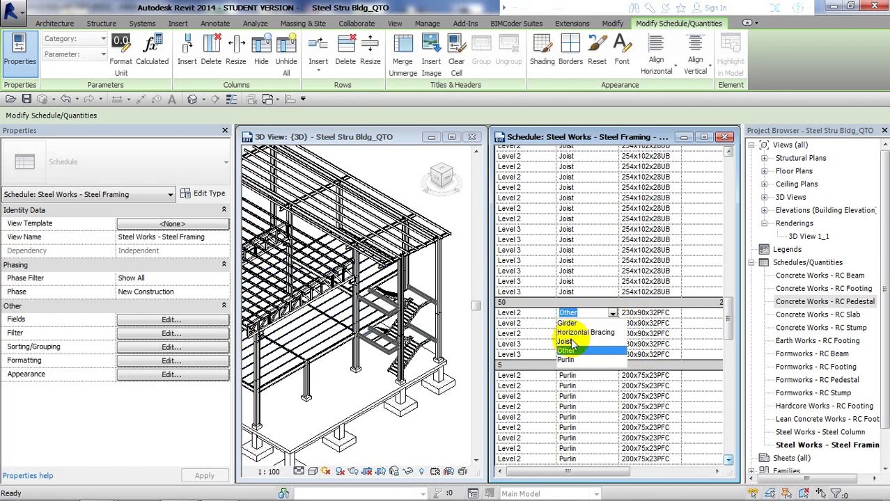
left_click(568, 347)
left_click(612, 323)
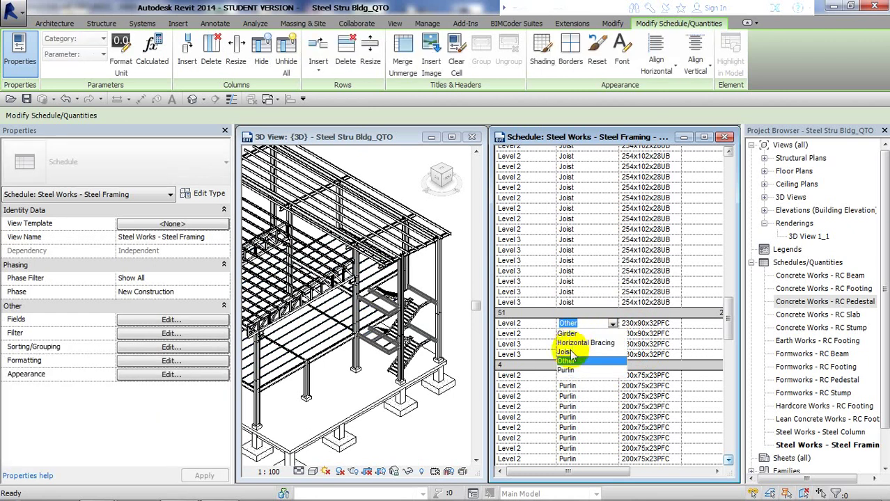
left_click(593, 348)
Step: Set the last three 230x90x32PFC members to Joist, emptying the Other group
left_click(604, 333)
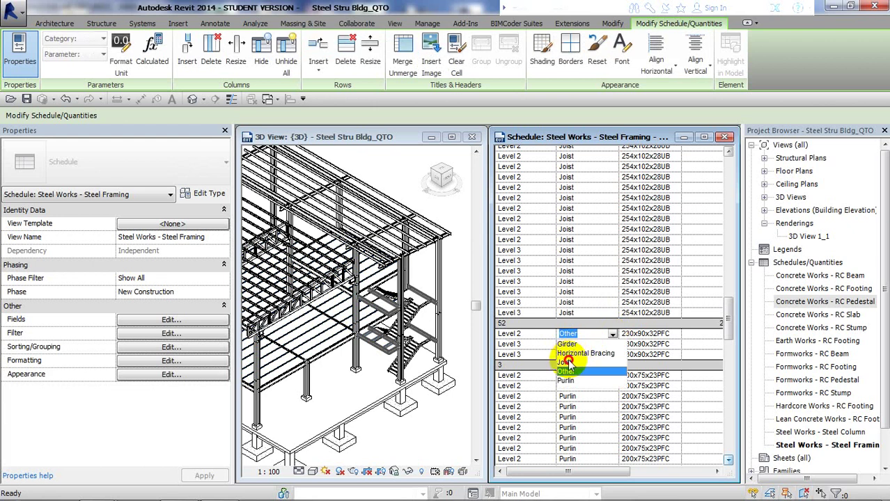
left_click(568, 361)
left_click(604, 344)
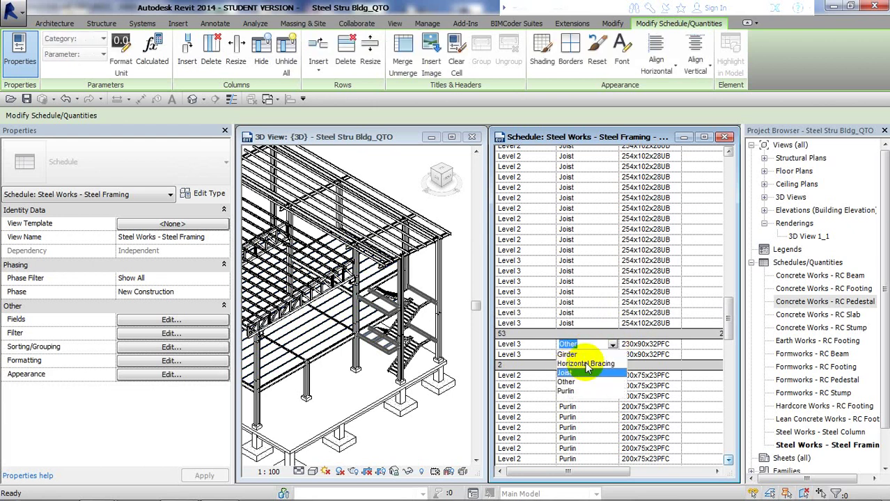
left_click(566, 382)
left_click(612, 355)
left_click(574, 392)
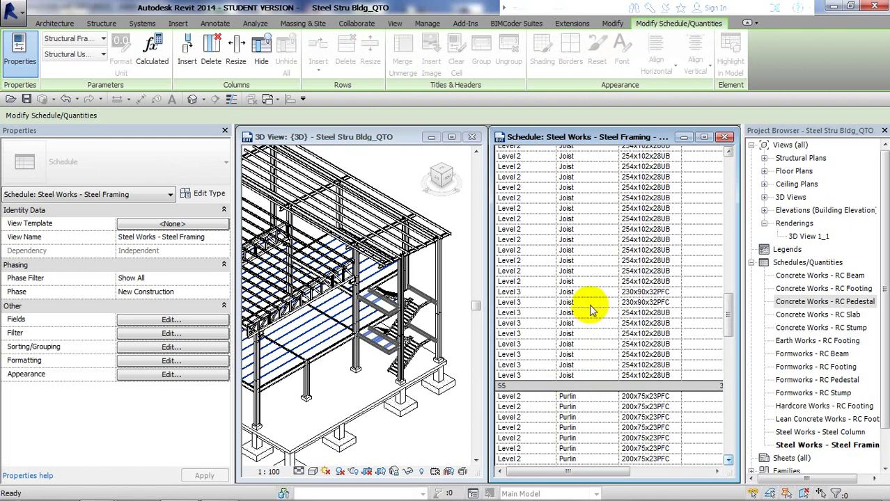
scroll(590, 308, "up", 3)
scroll(590, 308, "up", 5)
scroll(590, 307, "up", 5)
scroll(590, 307, "up", 5)
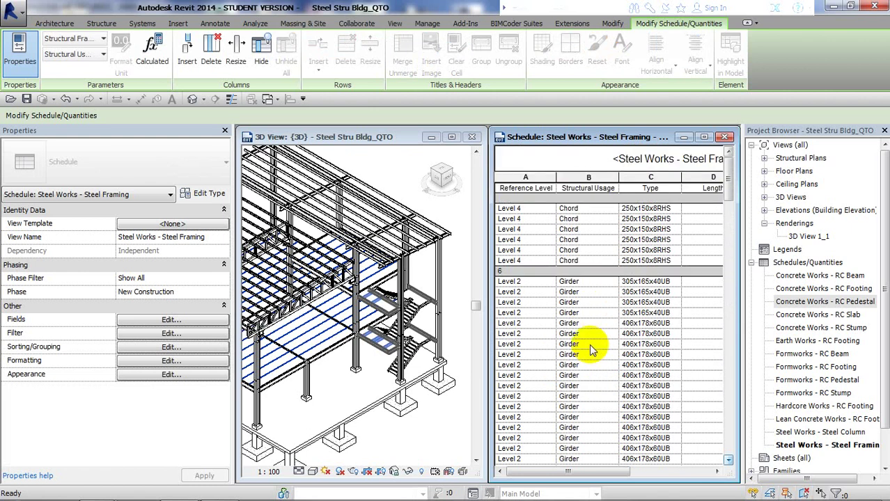
Step: Close the 3D view, maximize the schedule, and scroll to the 193-item, 39.36 t grand total
left_click(473, 139)
left_click(705, 136)
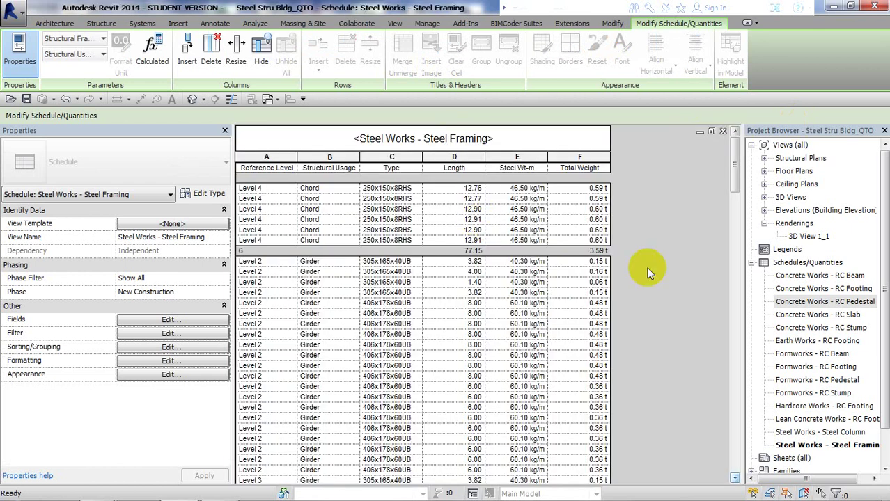
scroll(408, 282, "down", 3)
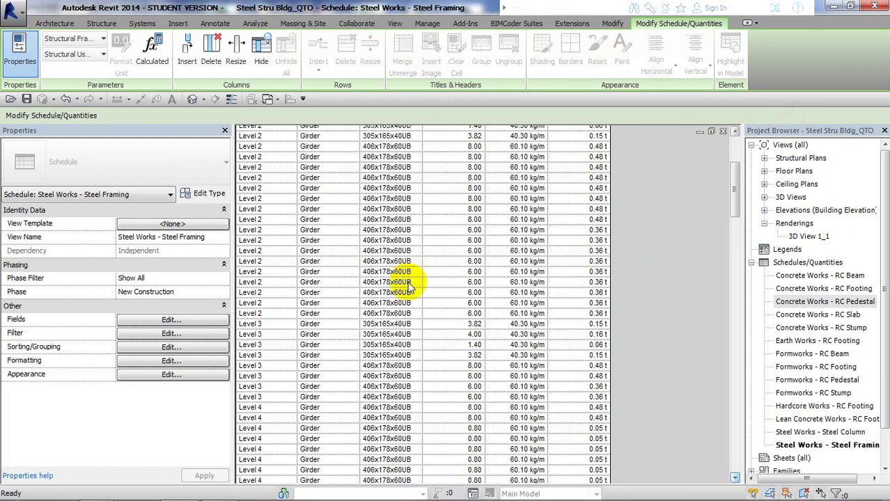
scroll(408, 286, "down", 3)
scroll(382, 312, "down", 5)
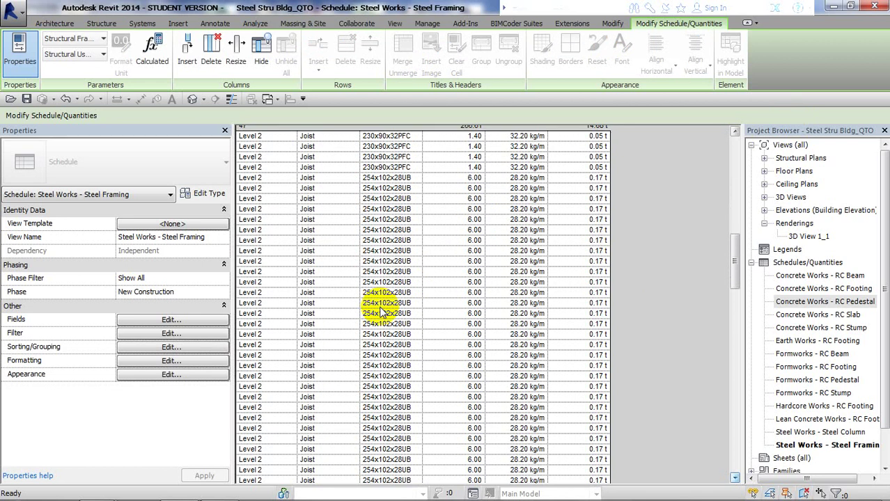
scroll(380, 313, "down", 5)
scroll(377, 314, "down", 5)
scroll(374, 315, "down", 5)
scroll(369, 319, "down", 3)
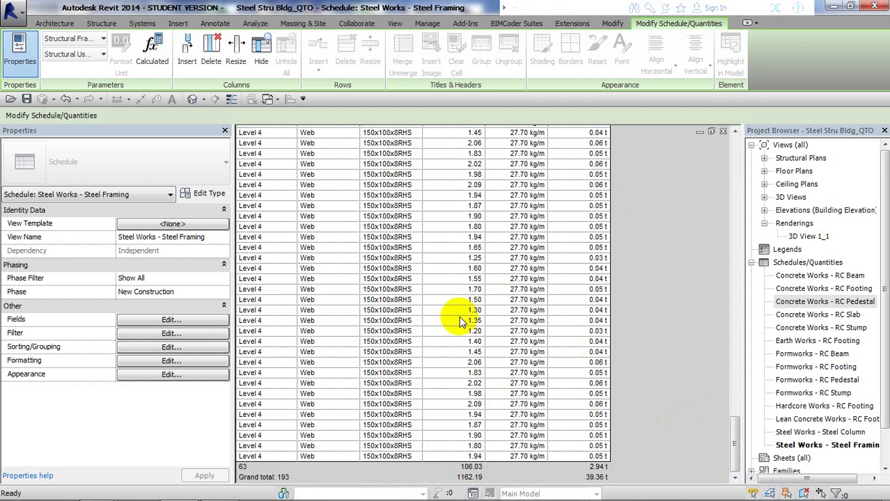
Step: Turn off 'Itemize every instance' to show summary rows, e.g. Girder 47 items, 14.68 t
left_click(142, 347)
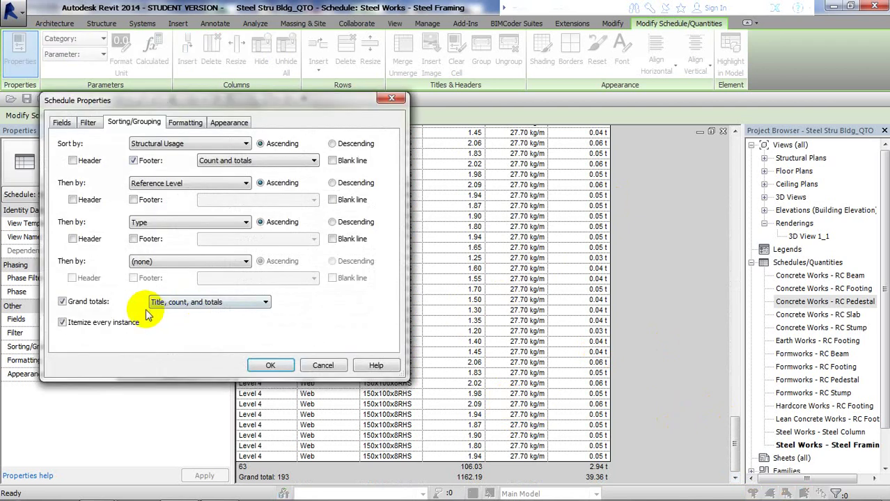
left_click(62, 324)
left_click(270, 365)
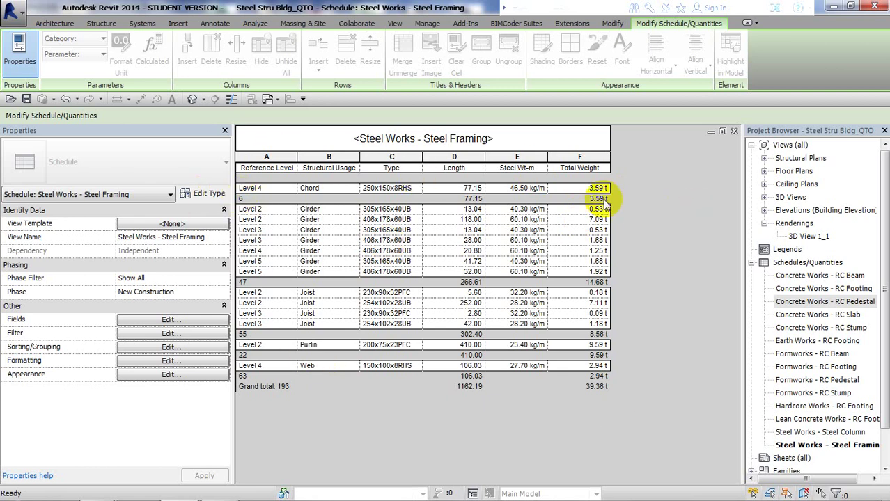
left_click(564, 201)
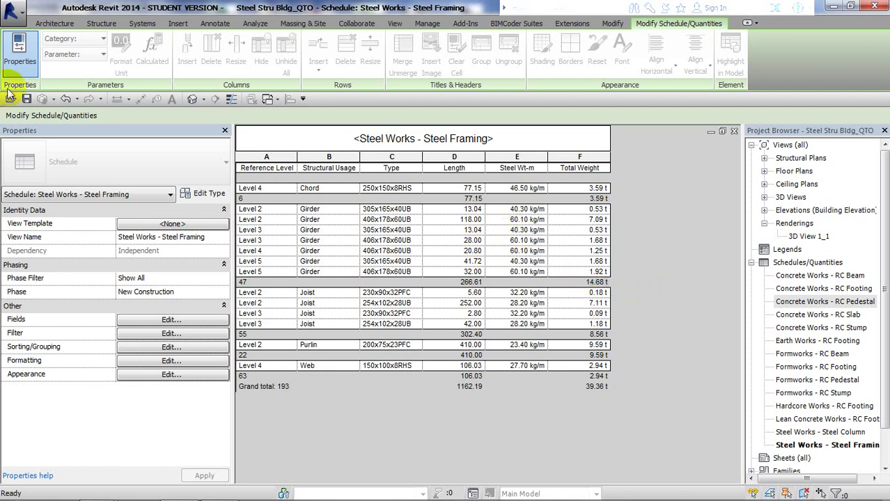
Step: Save the project, then browse the Concrete Works schedules starting with RC Beam
left_click(27, 99)
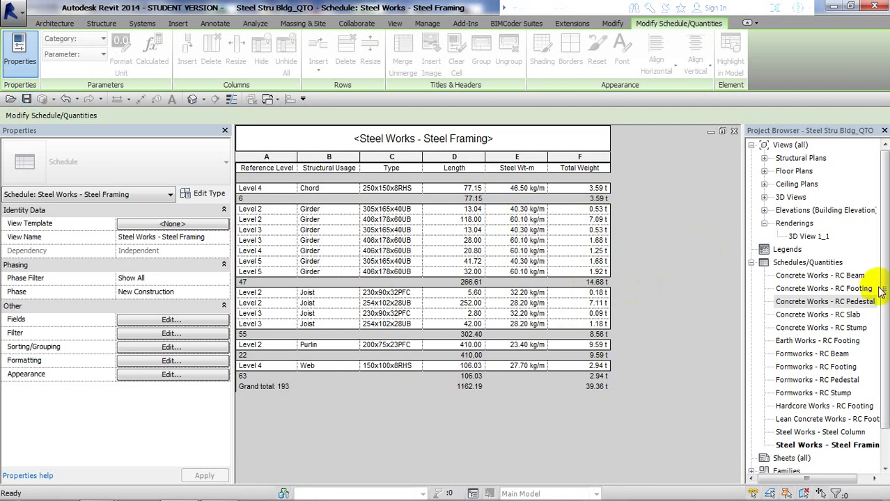
left_click_drag(884, 237, 885, 275)
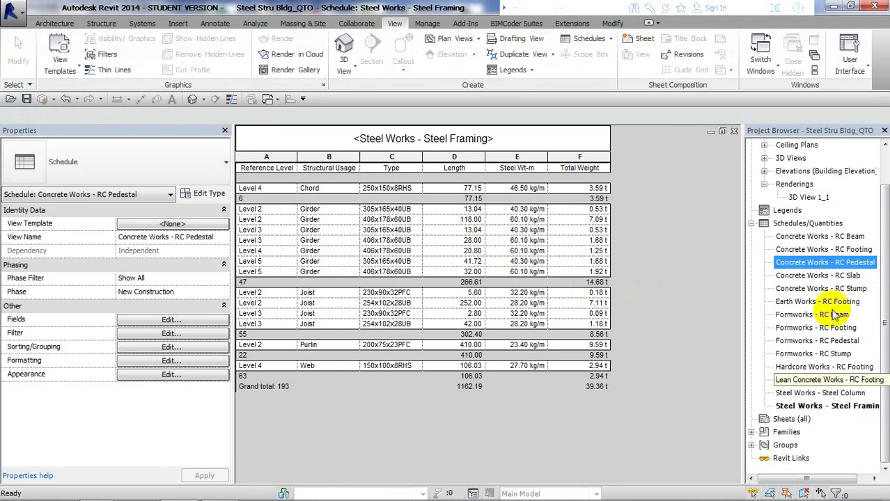
left_click(820, 237)
left_click(820, 251)
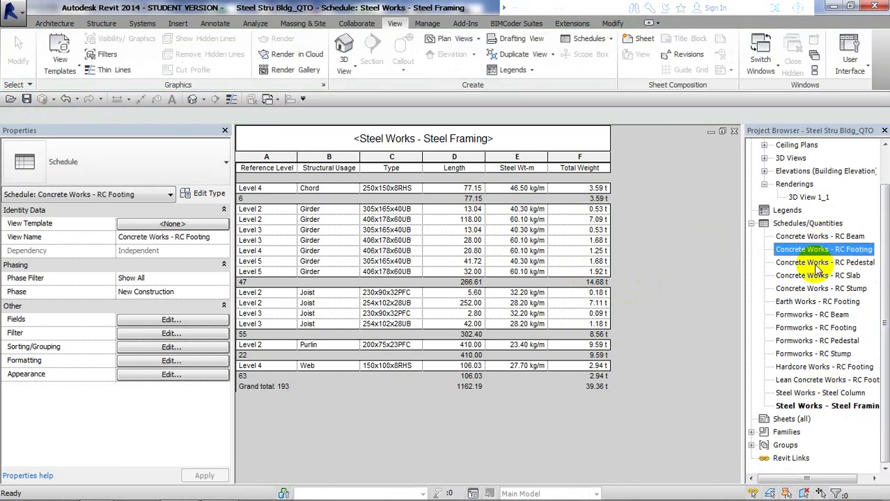
left_click(819, 264)
left_click(819, 277)
Step: Browse the remaining Concrete Works, Earth Works, Formworks and Hardcore Works - RC Footing schedules
left_click(820, 290)
left_click(819, 303)
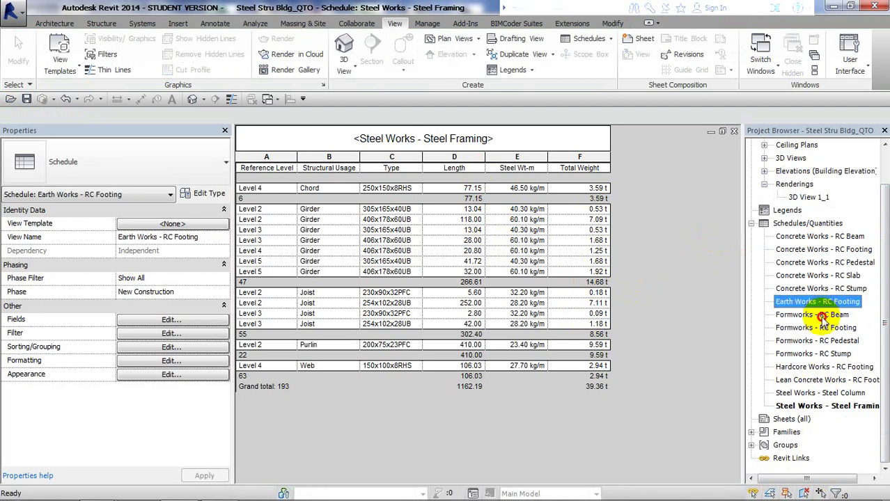
left_click(817, 315)
left_click(815, 328)
left_click(813, 341)
left_click(812, 355)
left_click(810, 368)
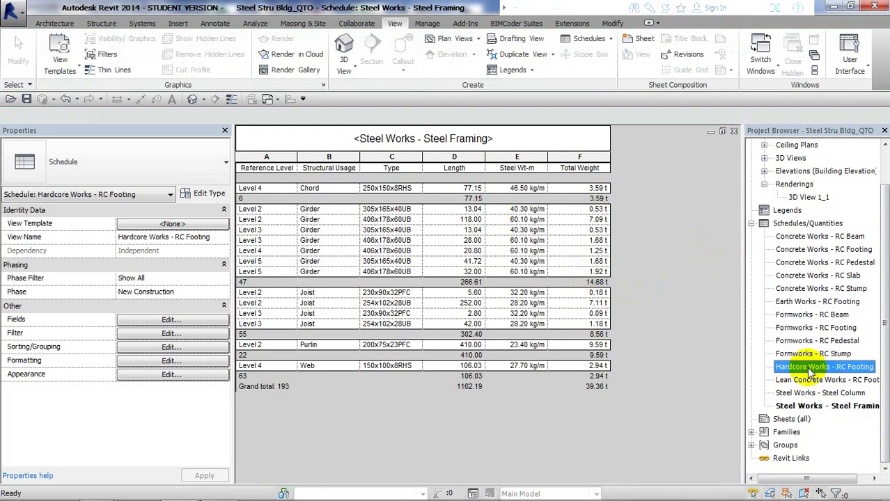